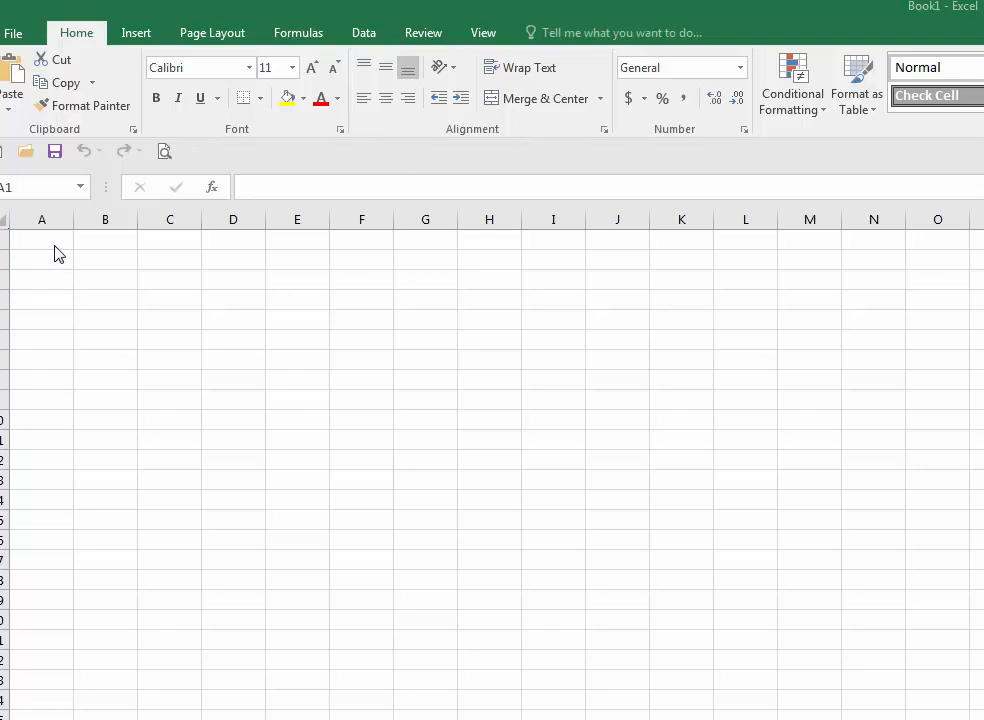
- Paste the volume values into column A starting at A1
left_click(52, 251)
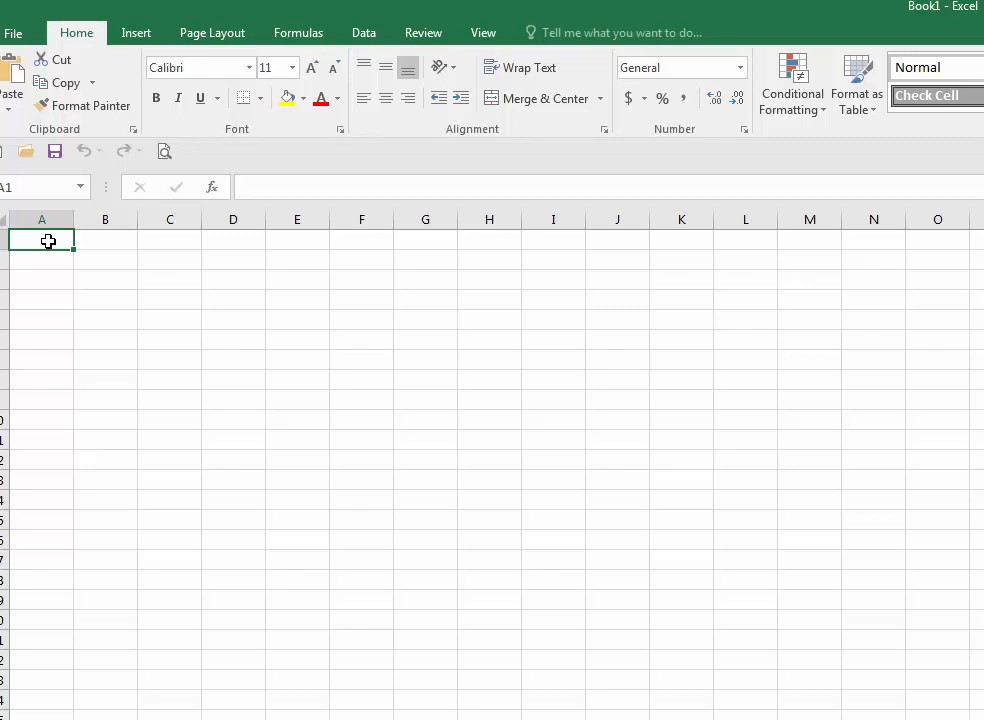
type("10.5 15.6 21.7 28.9 35 40.2")
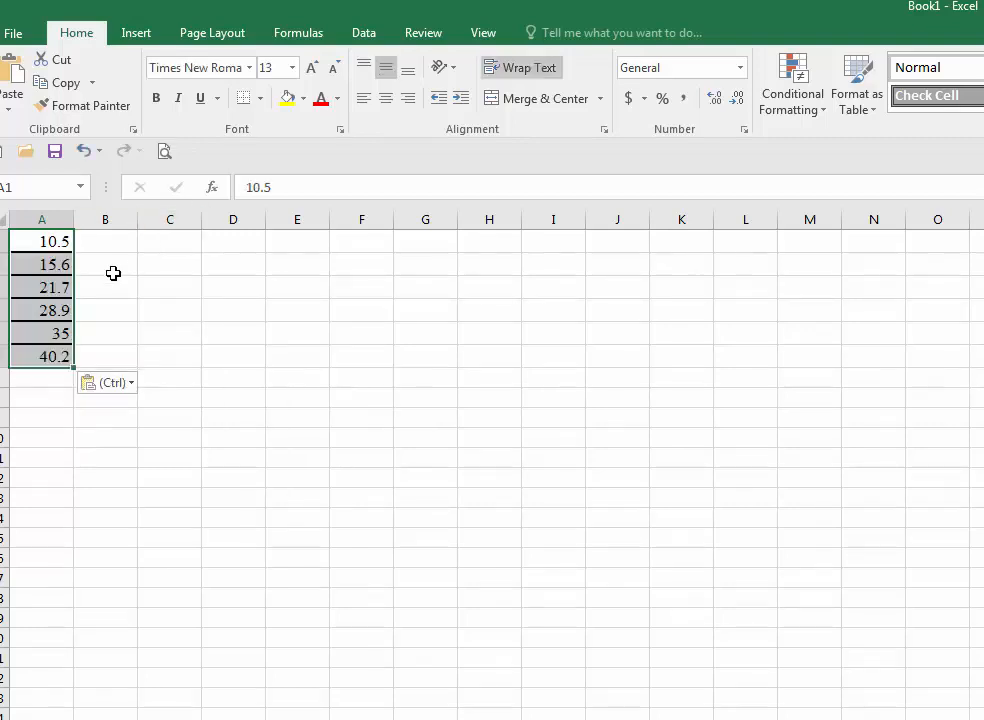
left_click(103, 246)
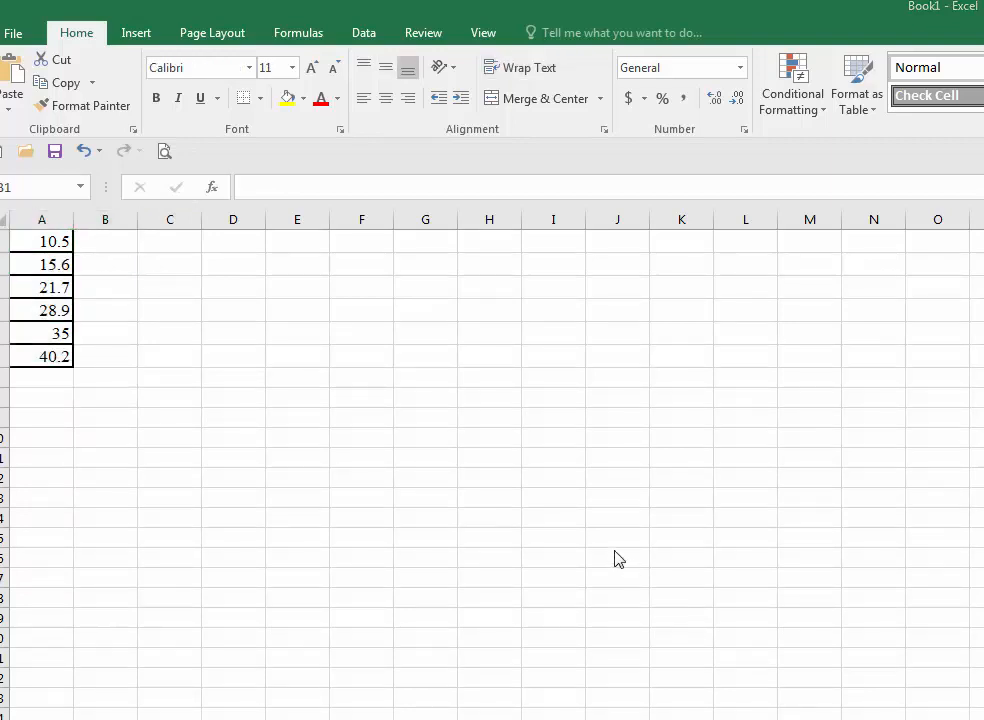
- Paste the mass values into column B starting at B1
left_click(100, 247)
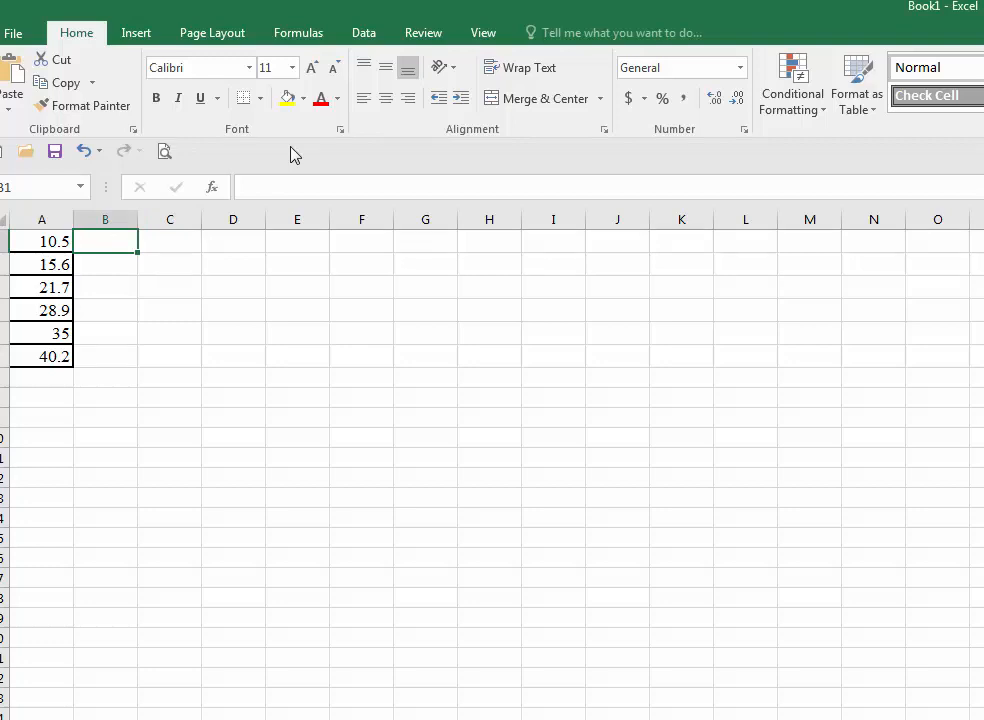
type("120.8 183.5 256.7 340.8 419.6 499.5")
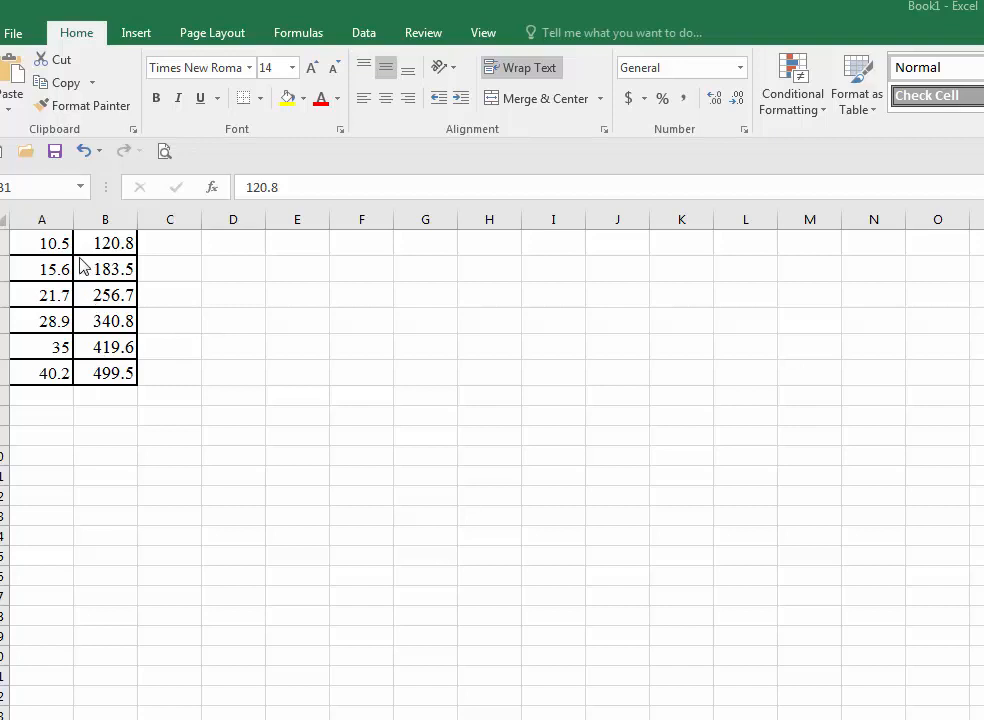
key("ctrl+v")
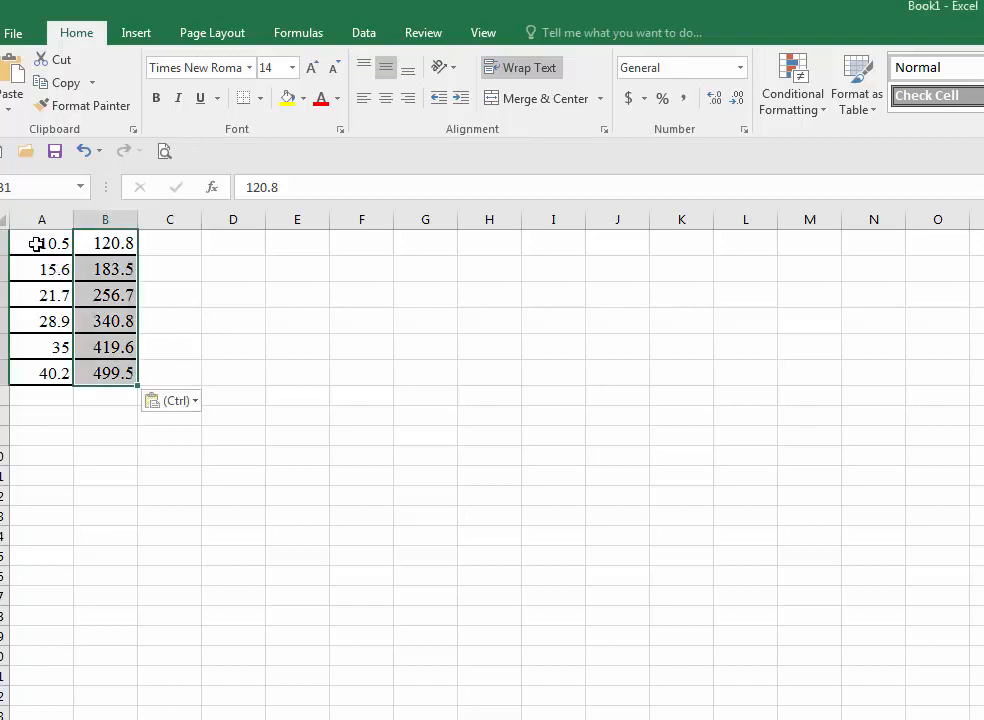
- Insert a scatter chart of A1:B6 and move it beside the data
left_click_drag(36, 244, 97, 369)
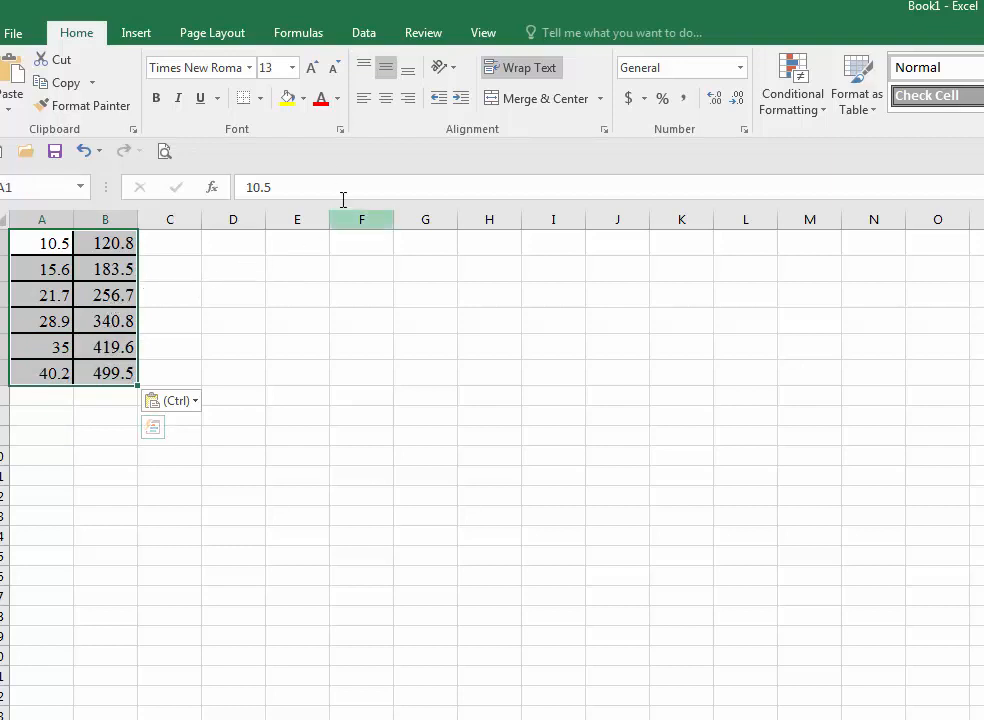
left_click(137, 33)
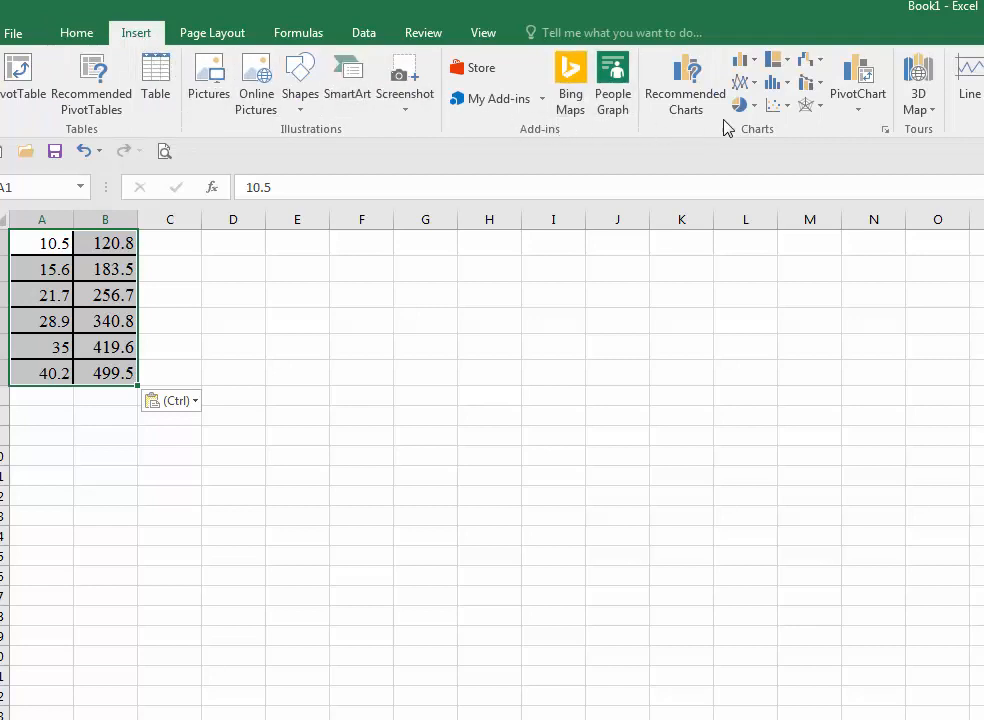
left_click(786, 106)
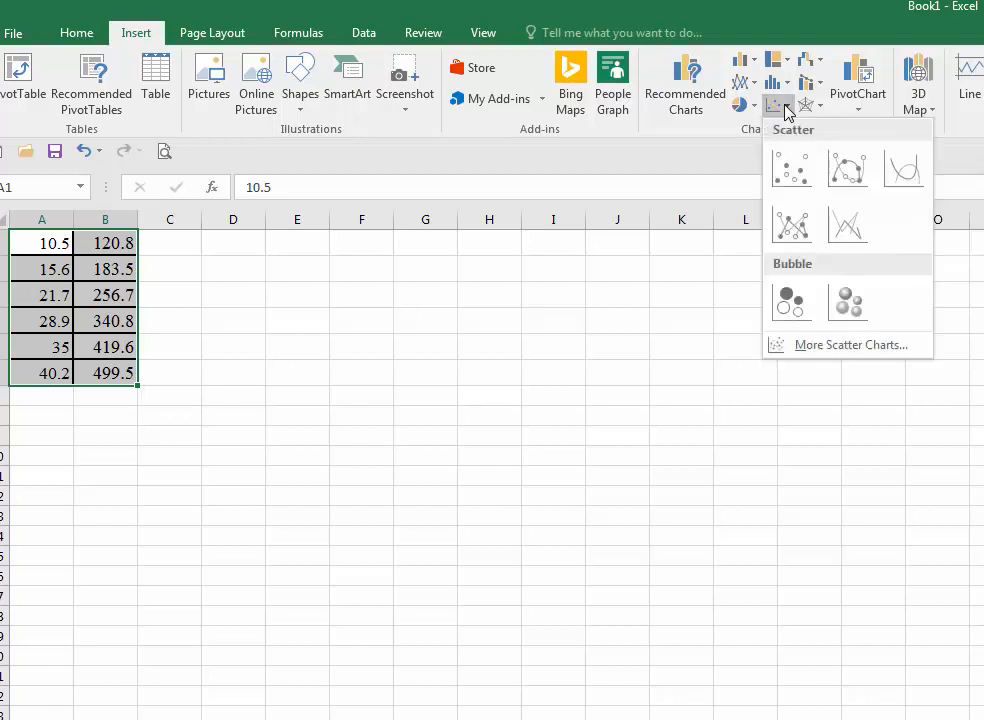
left_click(798, 174)
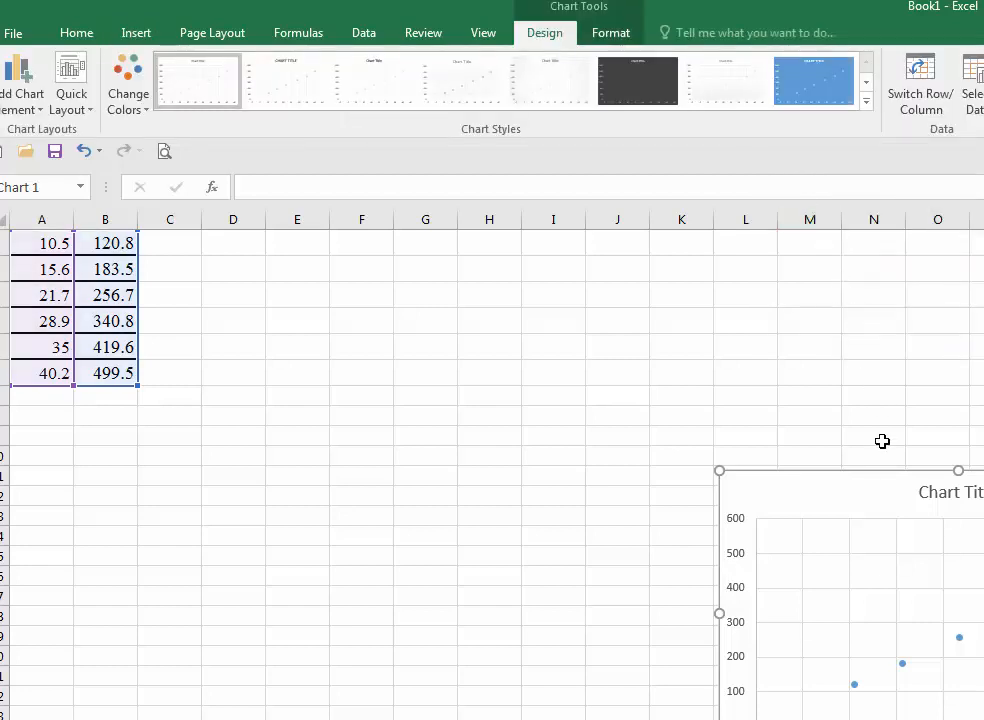
left_click_drag(873, 472, 345, 264)
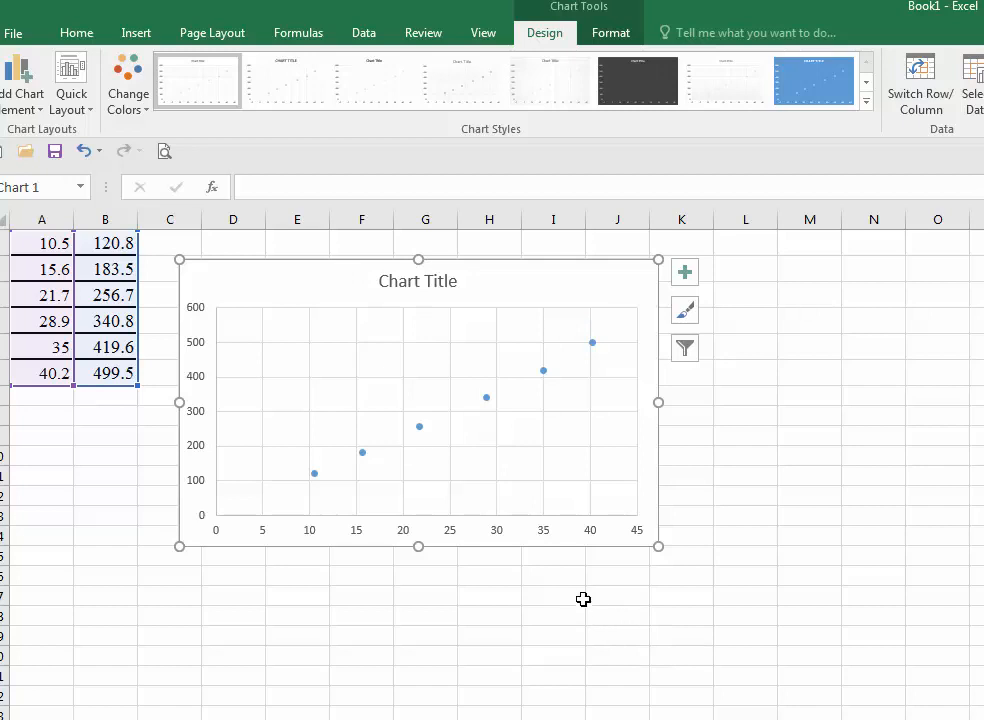
- Set the chart title to "Mass-volume graph"
left_click(405, 285)
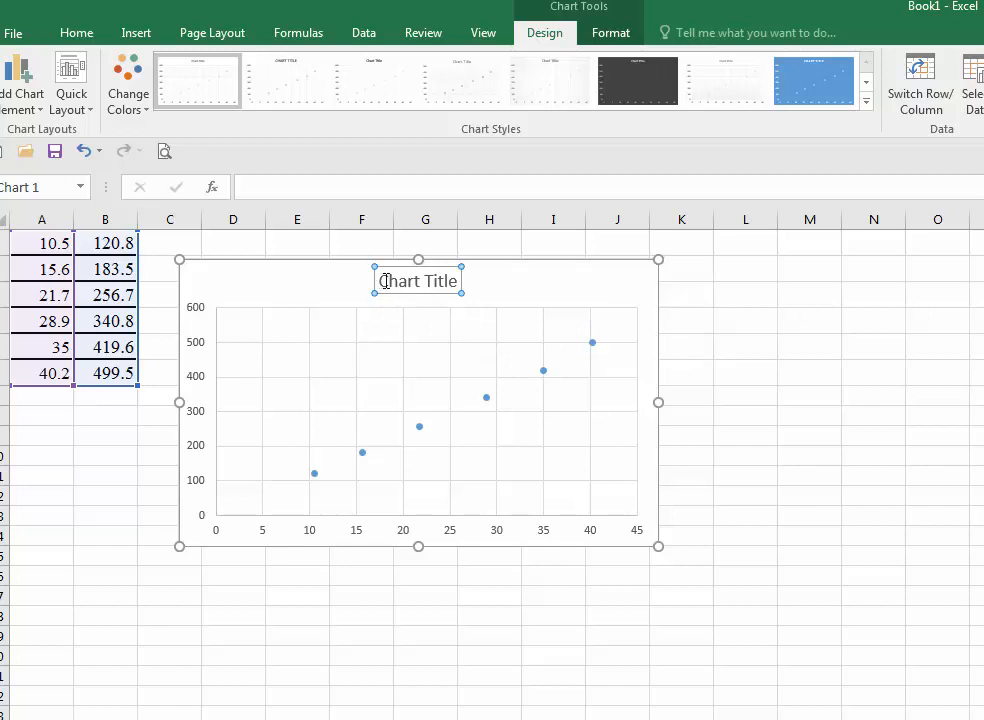
left_click_drag(381, 281, 440, 284)
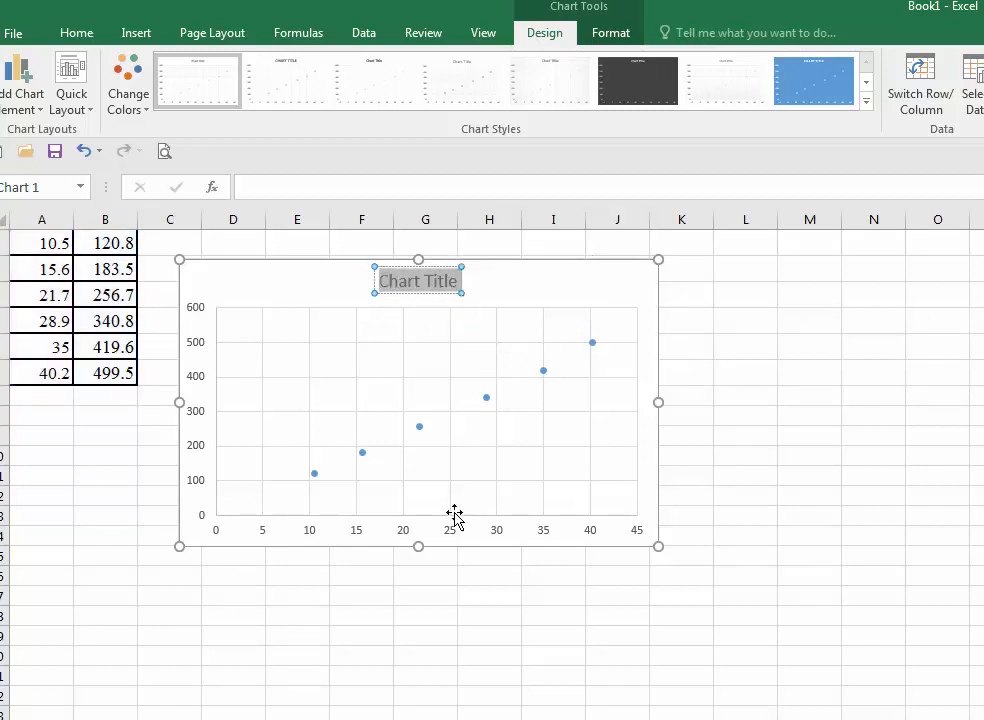
type("M")
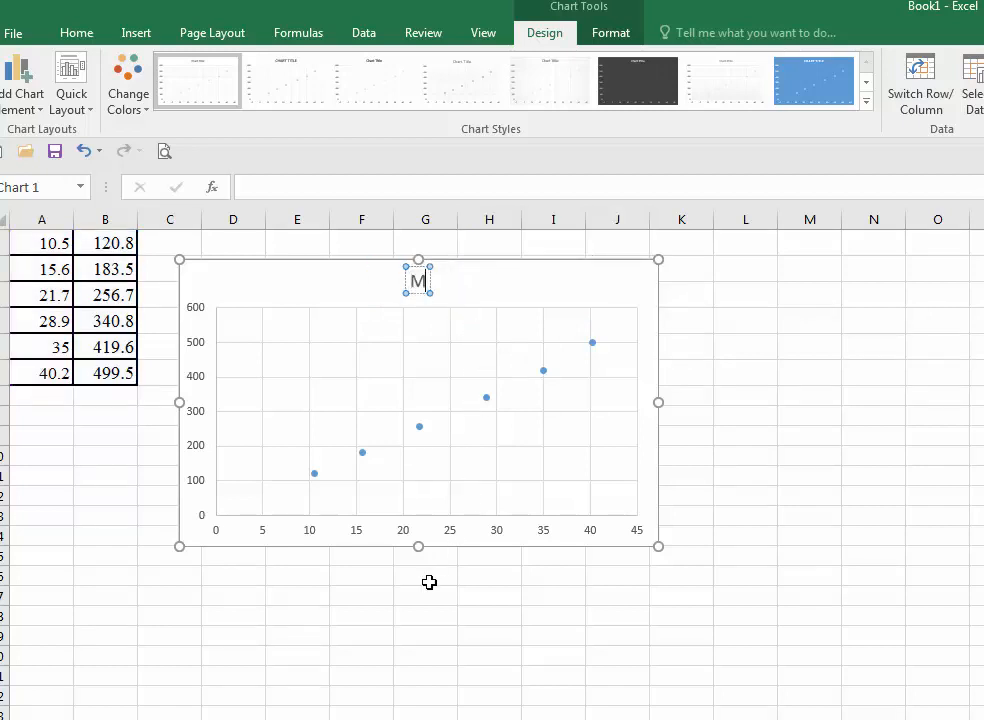
type("ass-vo")
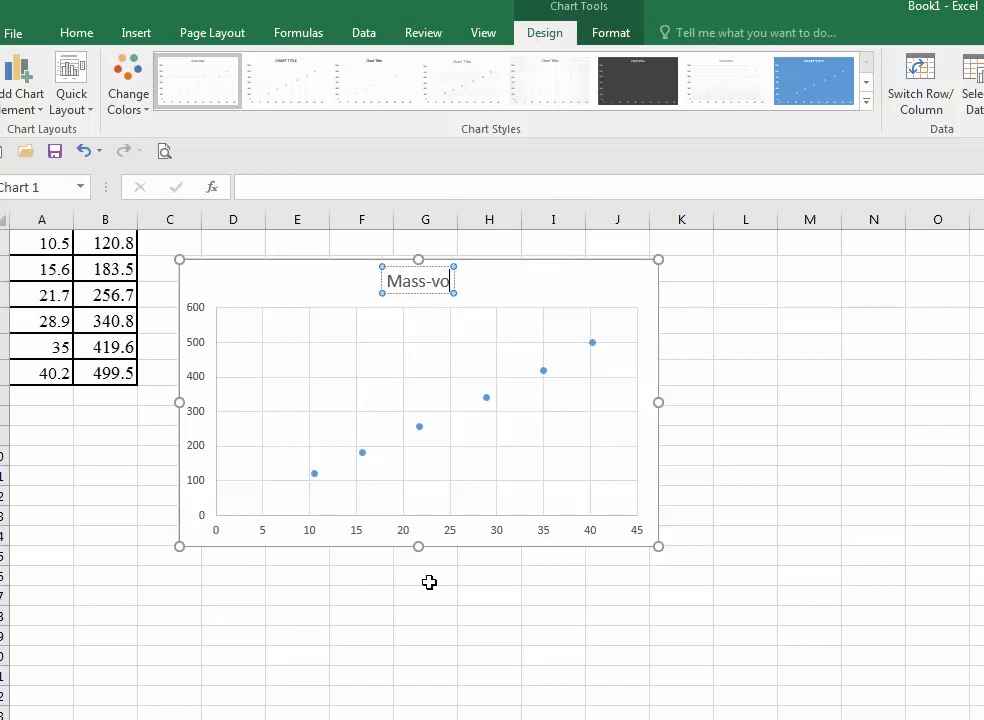
type("lume graph")
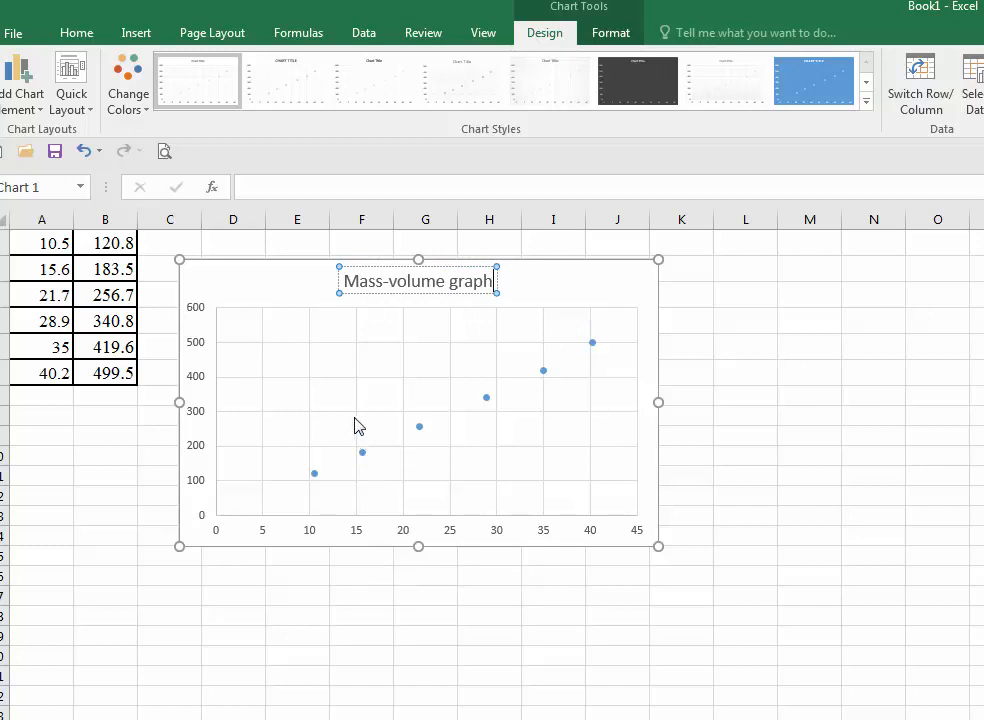
left_click(356, 360)
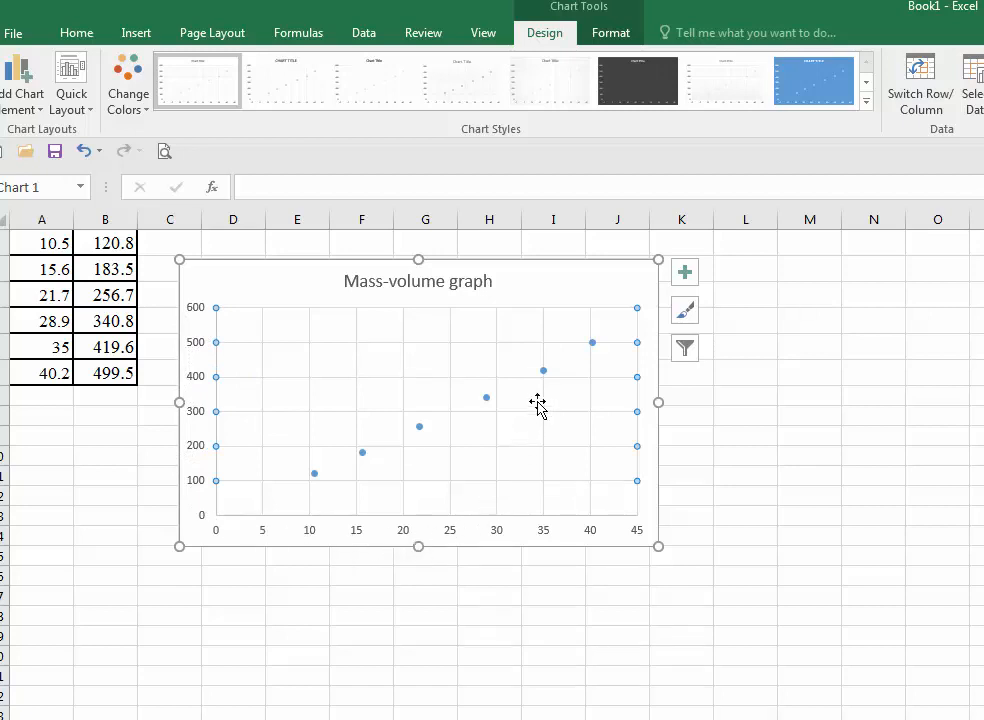
- Add axis titles to the chart and name the vertical axis "Mass (g)"
left_click(617, 289)
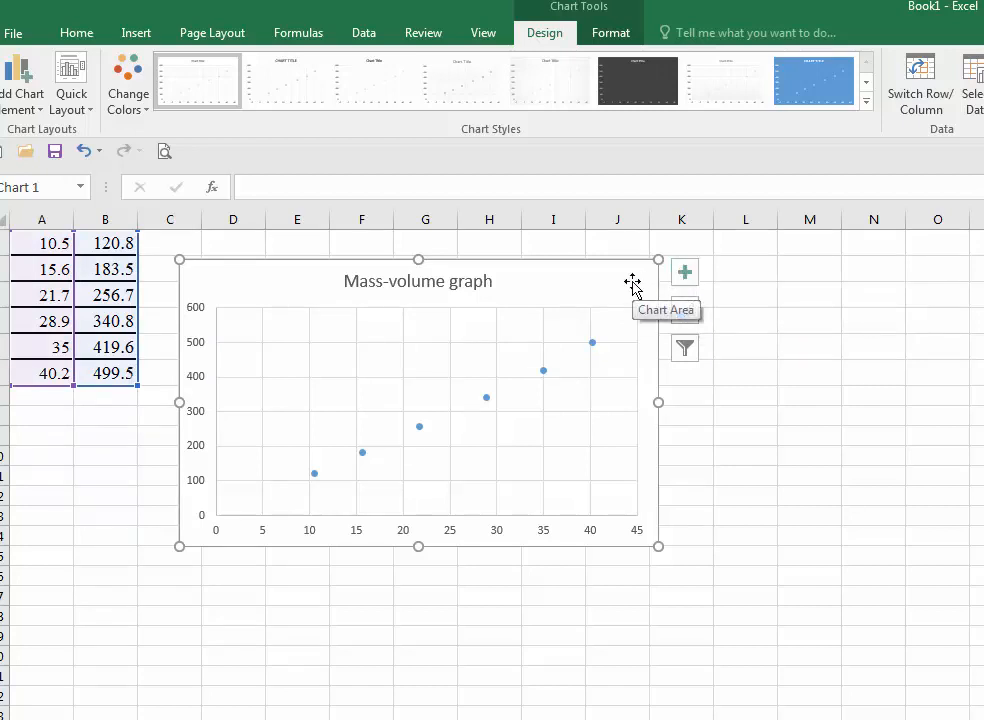
left_click(685, 274)
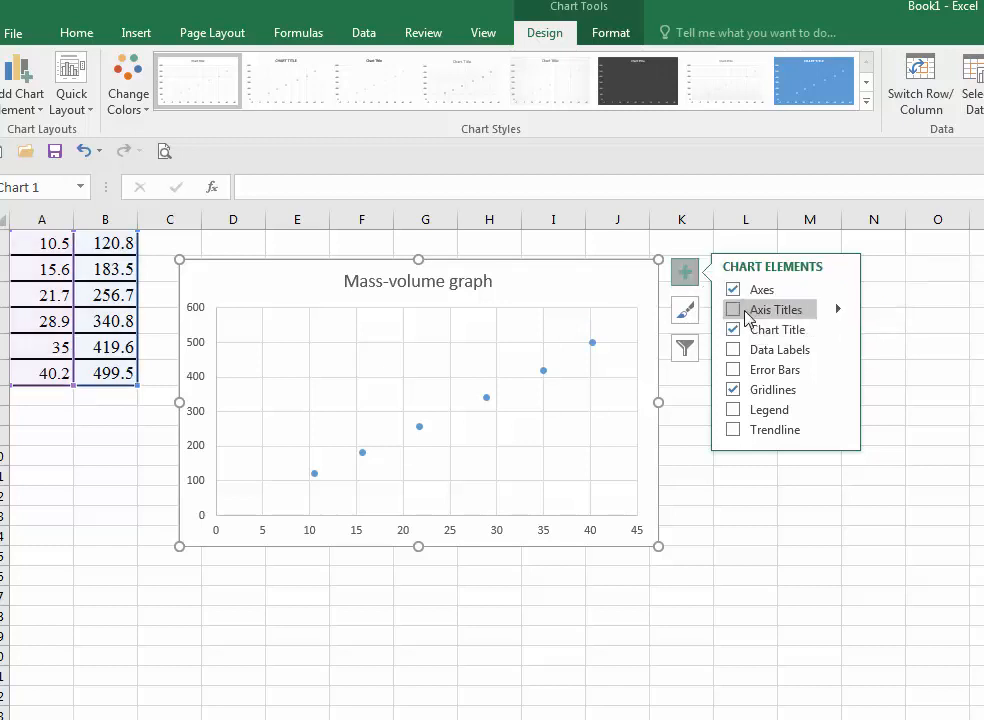
left_click(734, 309)
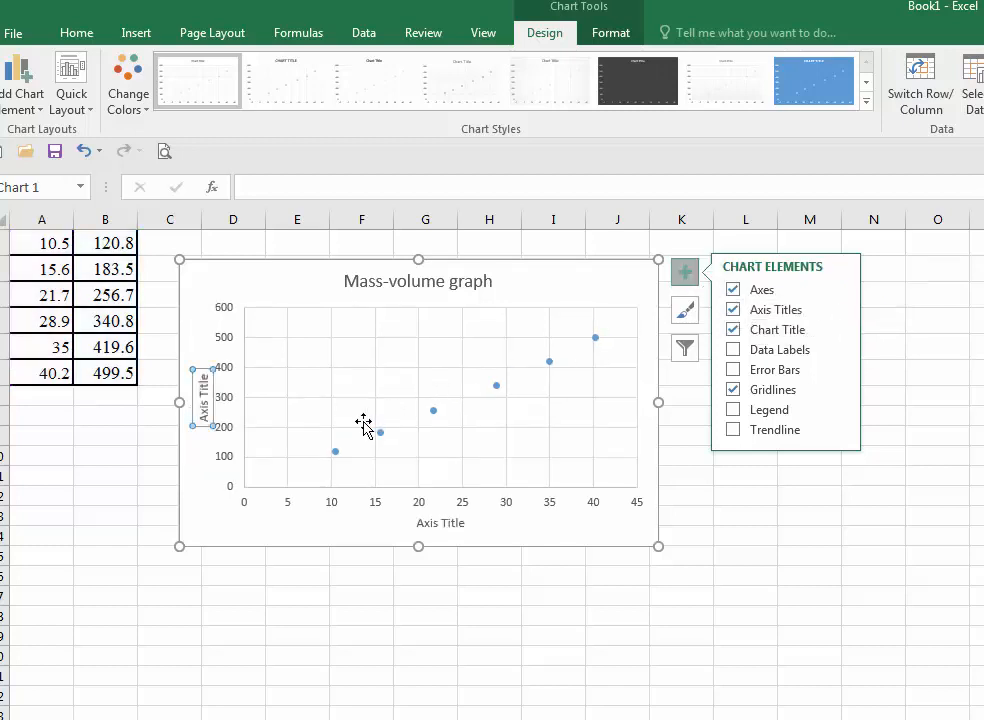
left_click(202, 378)
left_click_drag(202, 378, 203, 405)
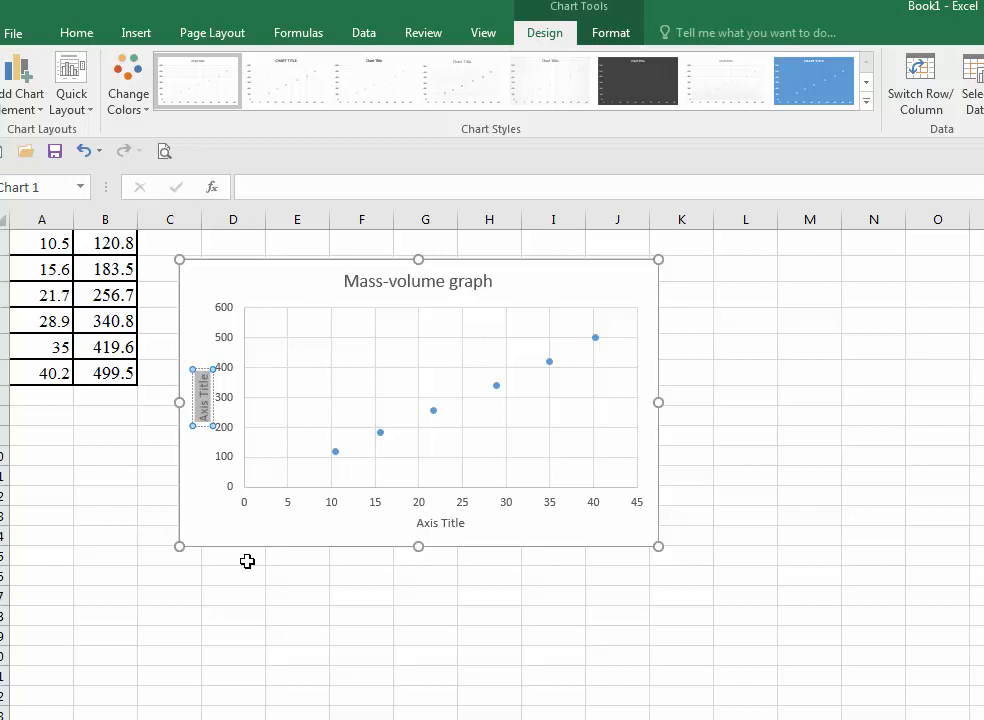
type("Mass (g")
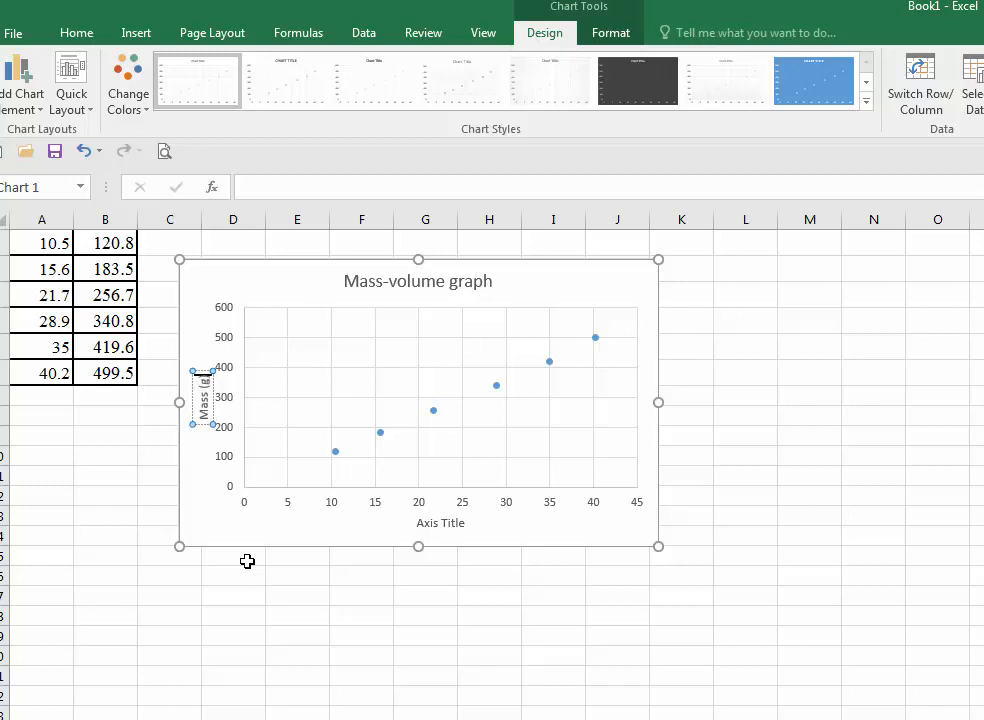
- Name the horizontal axis "Volume (mL)"
left_click(430, 523)
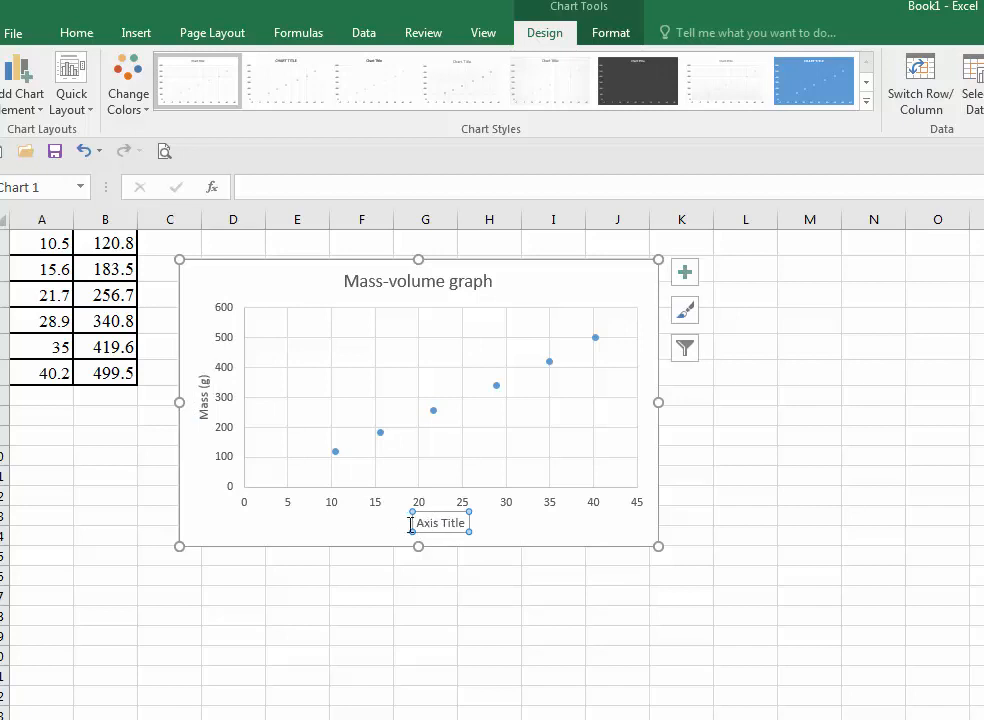
left_click_drag(419, 523, 468, 523)
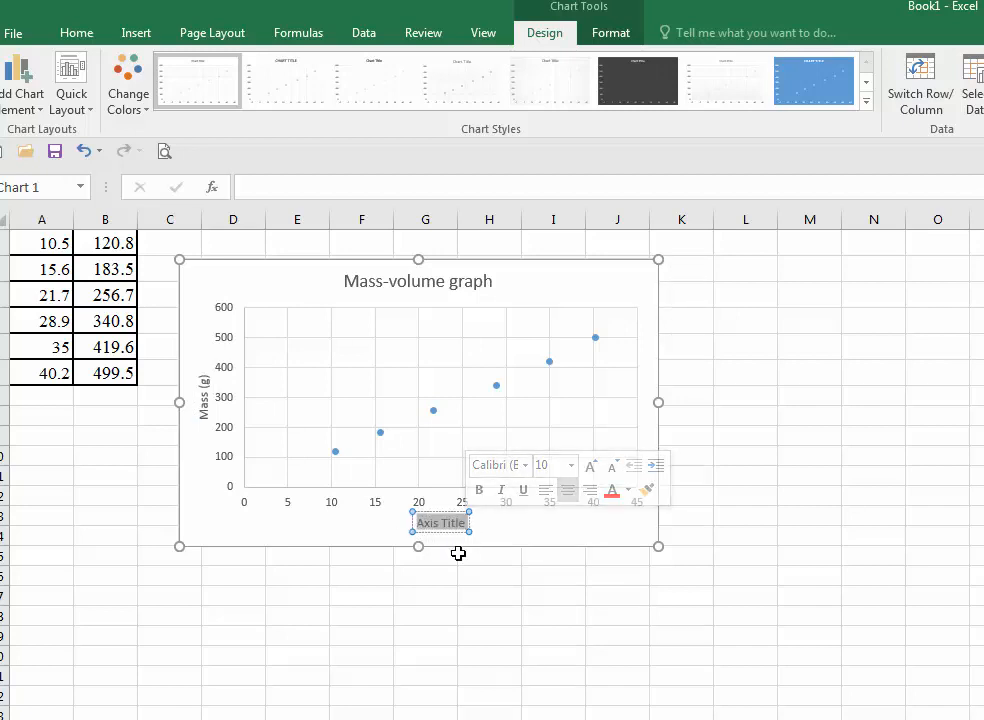
type("Volu")
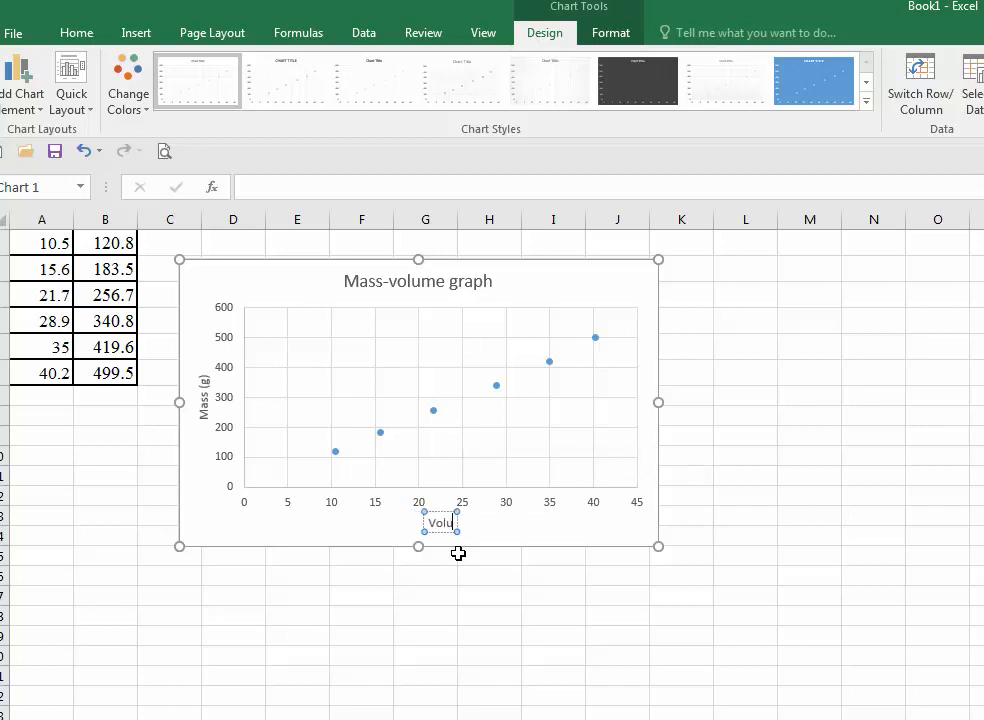
type("me (")
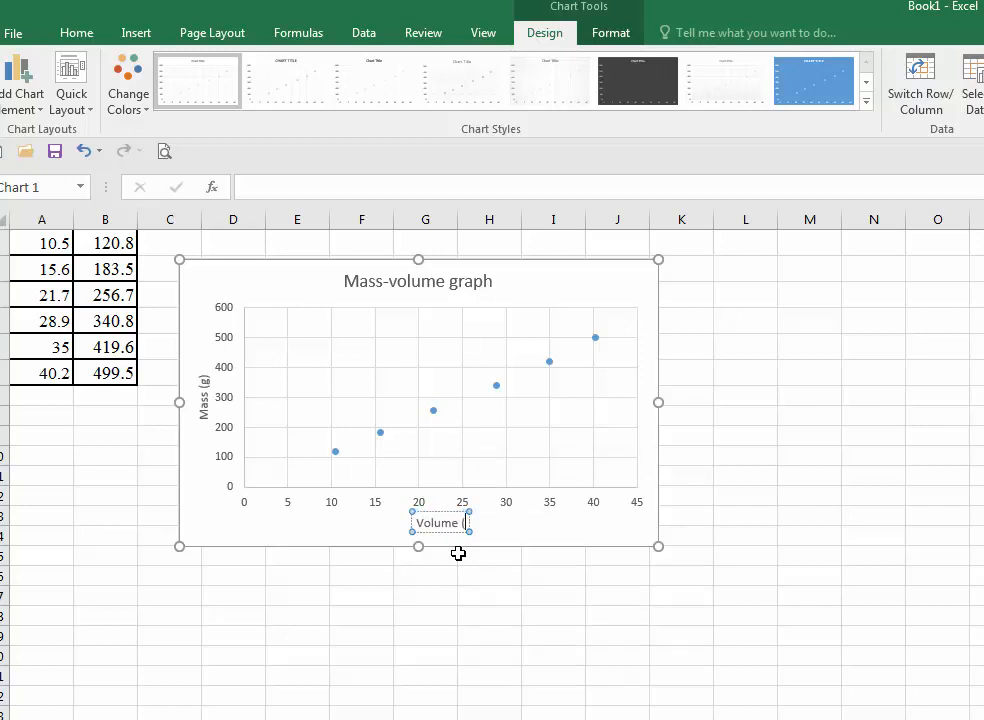
type("ml")
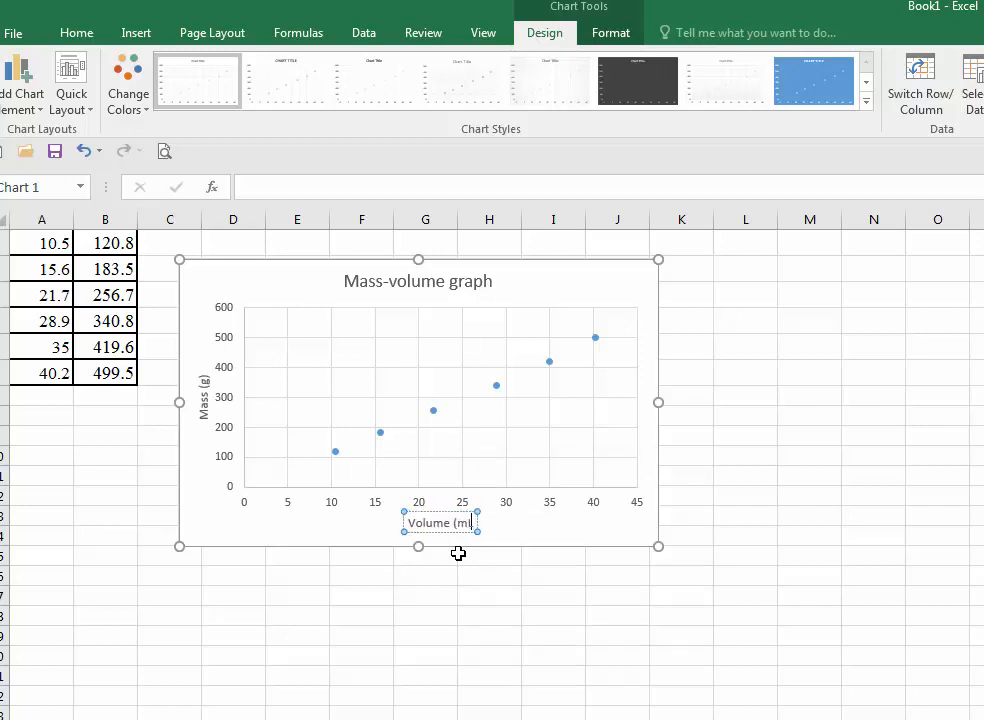
type(")")
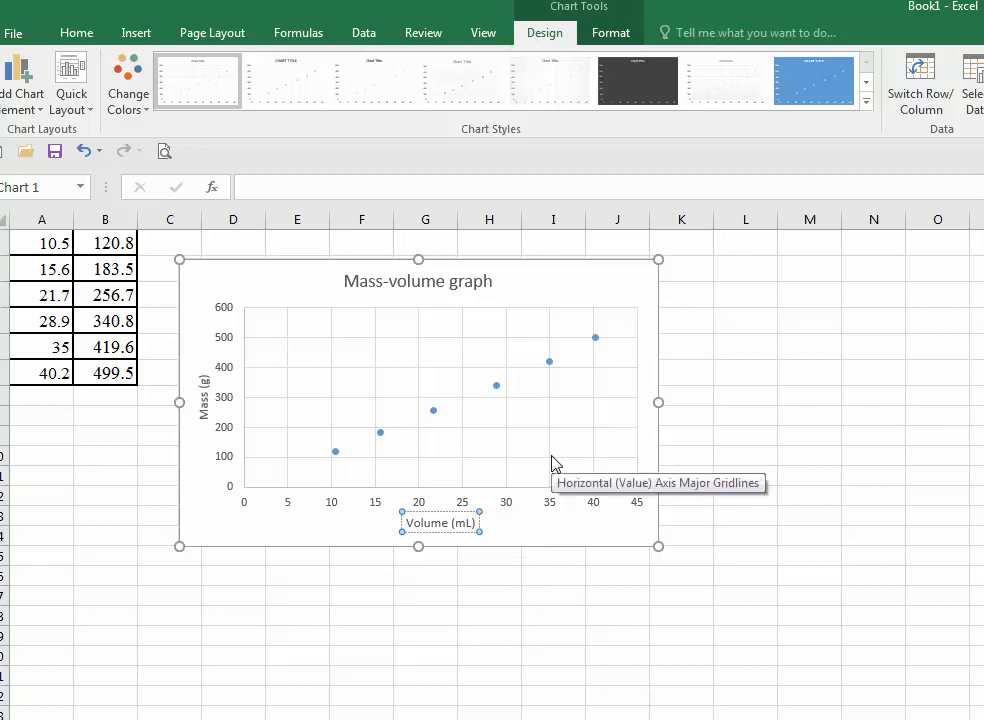
- Add a trendline to the scatter chart and show its equation on the chart through the trendline's more options
left_click(328, 350)
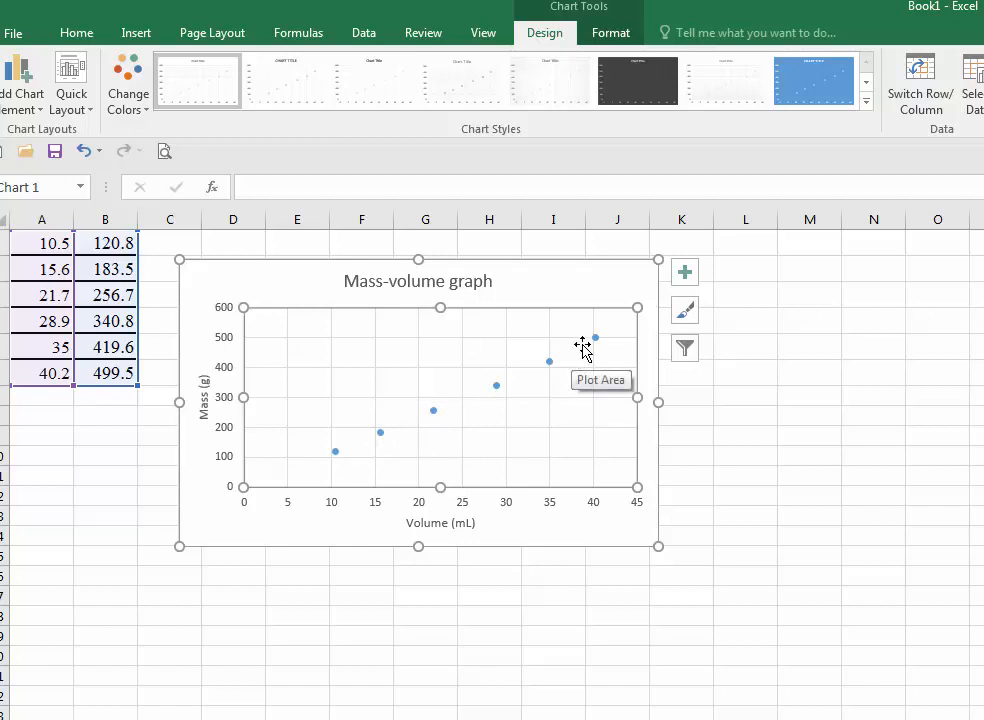
left_click(686, 275)
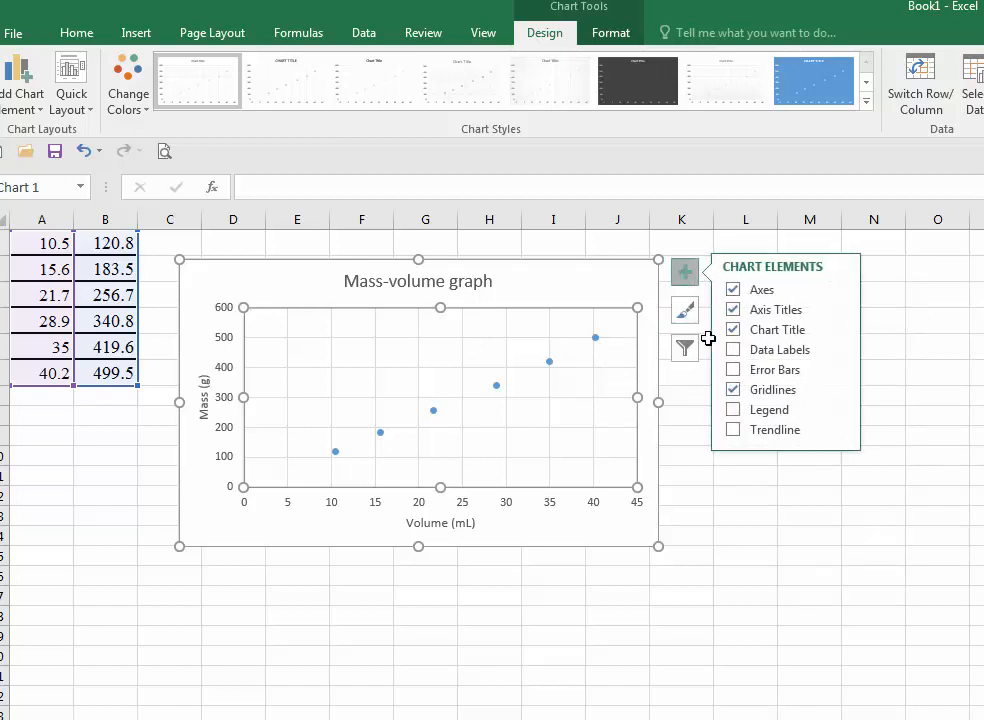
left_click(751, 437)
left_click(837, 430)
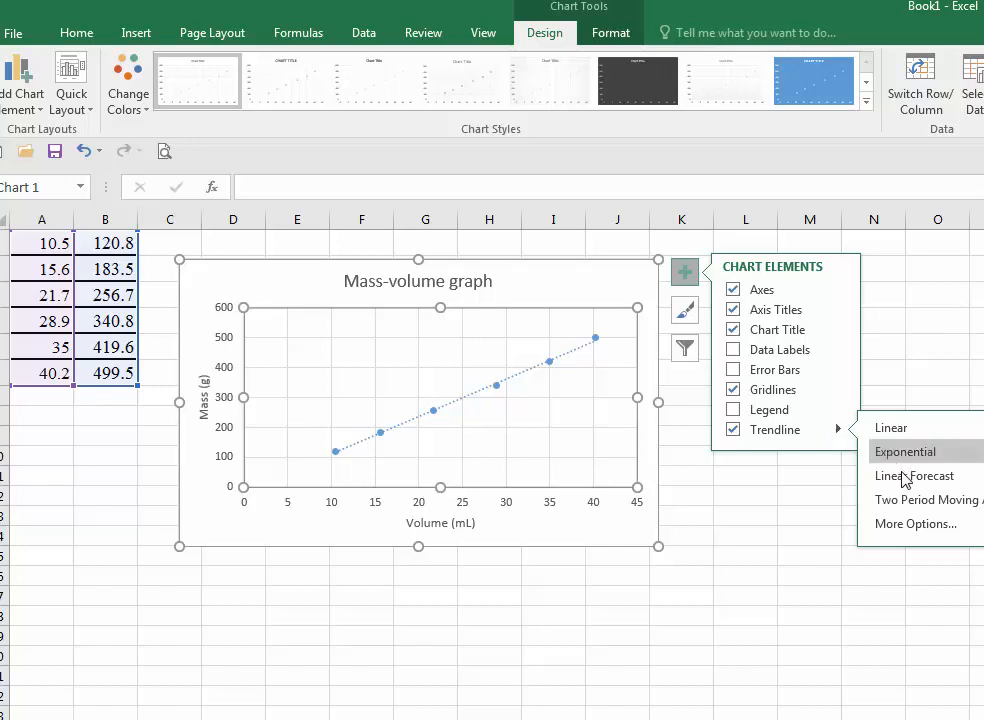
left_click(906, 524)
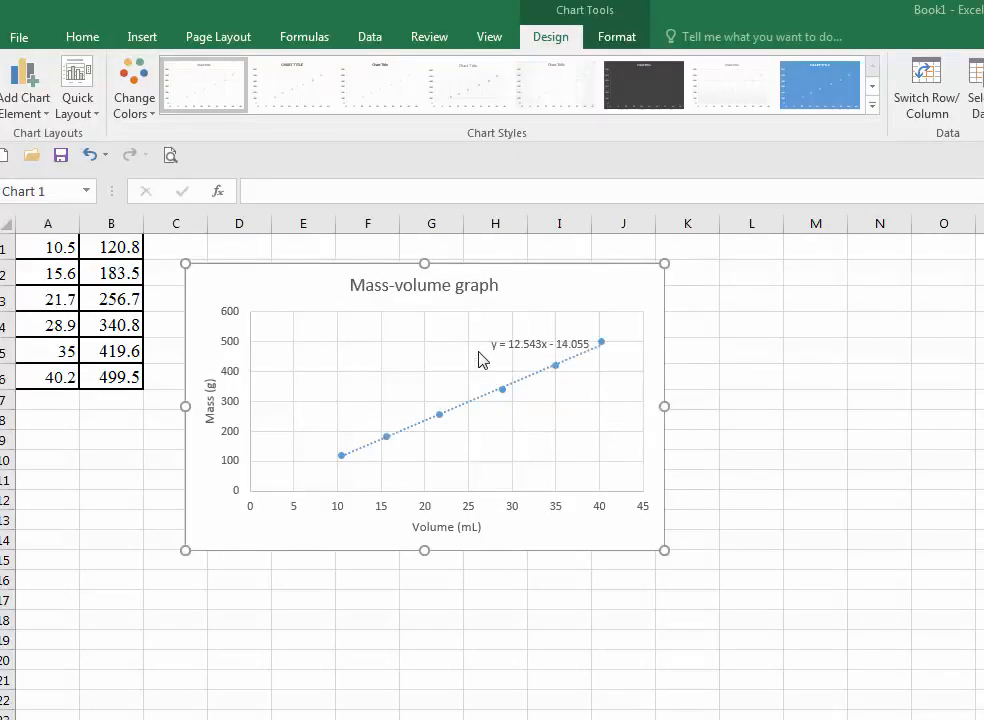
- Move the trendline equation label to the upper left of the plot area
left_click(520, 350)
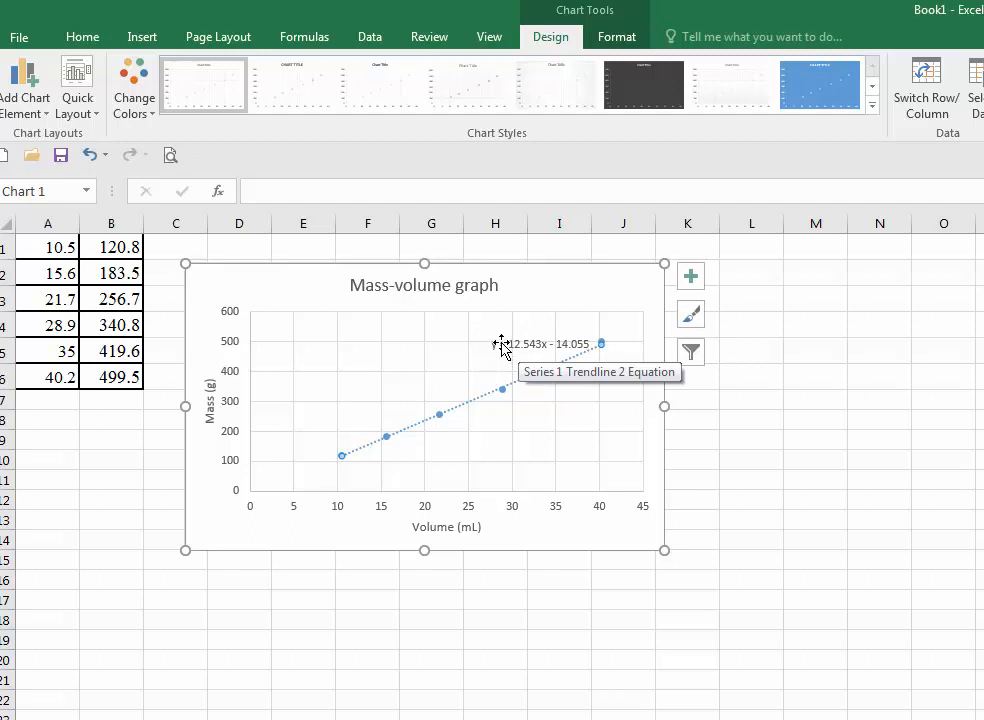
left_click(502, 344)
left_click_drag(507, 334, 301, 311)
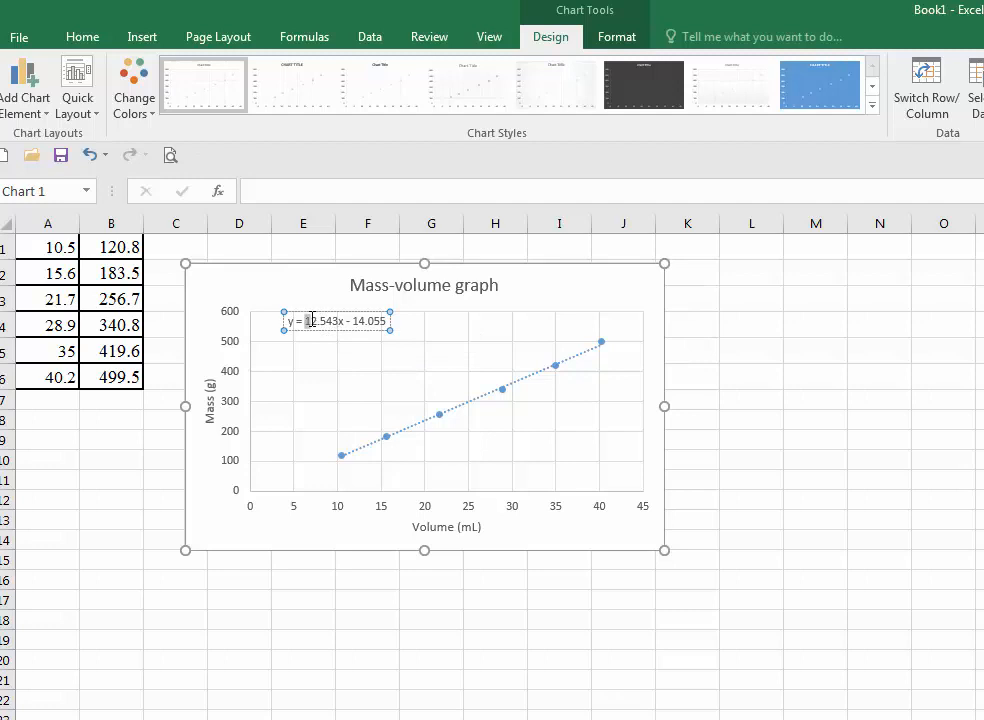
- Draw a straight line from the 15 mL mark on the volume axis vertically up to the trendline
left_click_drag(332, 322, 338, 322)
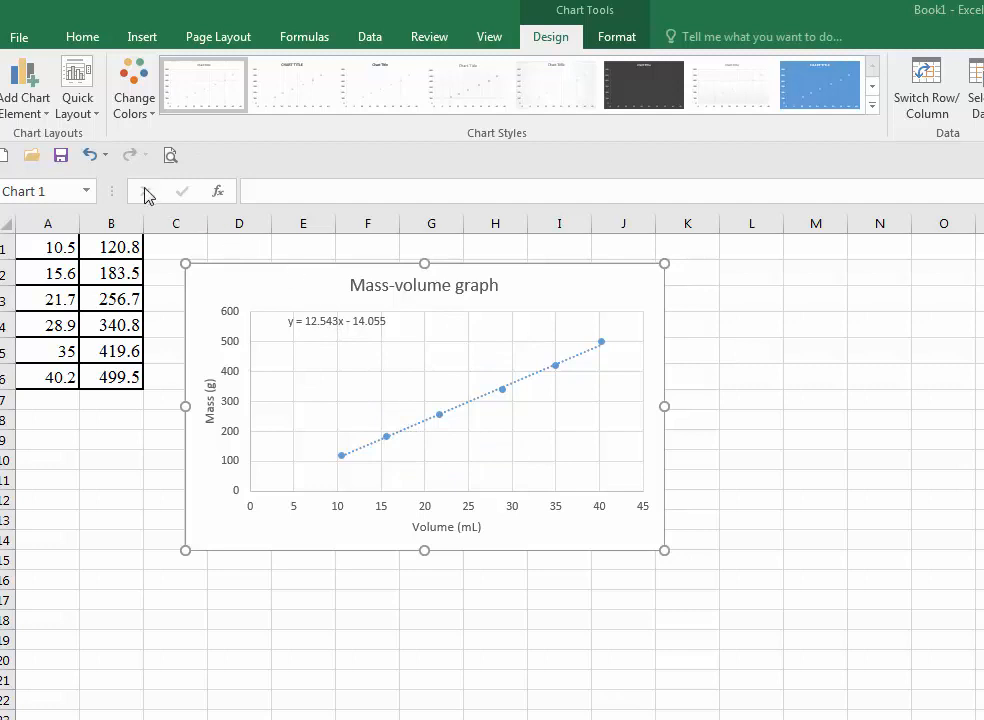
left_click(142, 40)
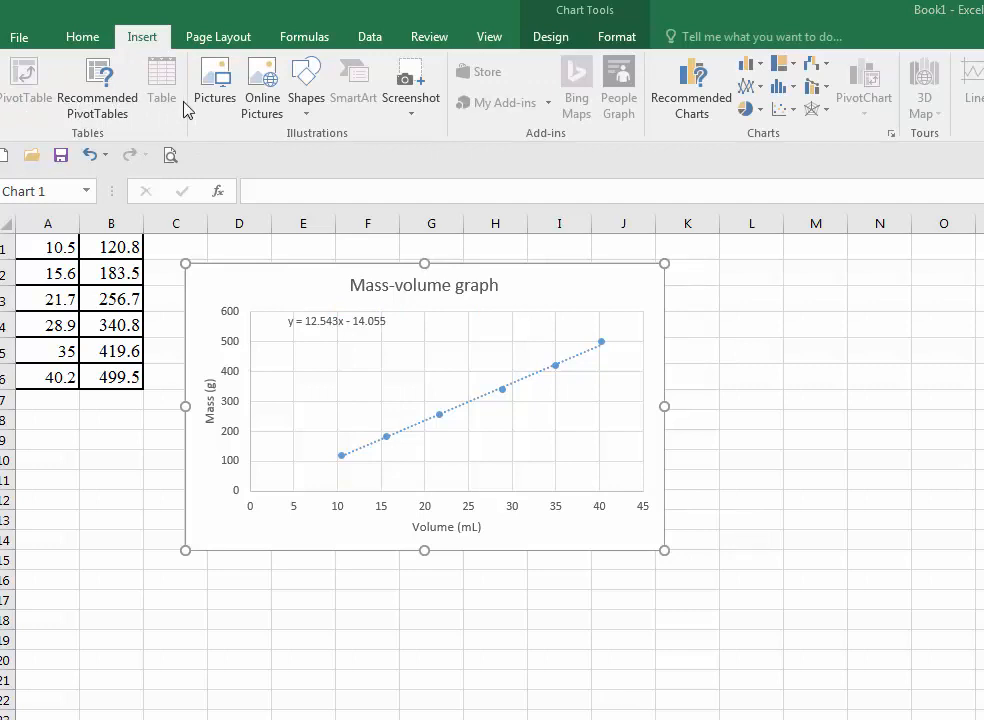
left_click(308, 108)
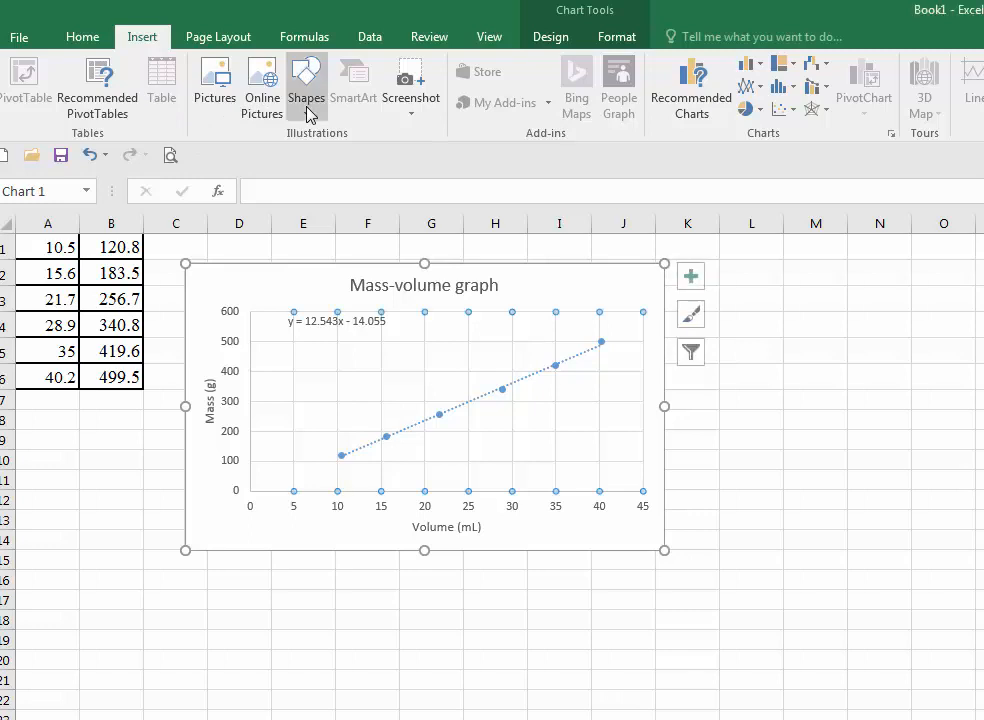
left_click(307, 110)
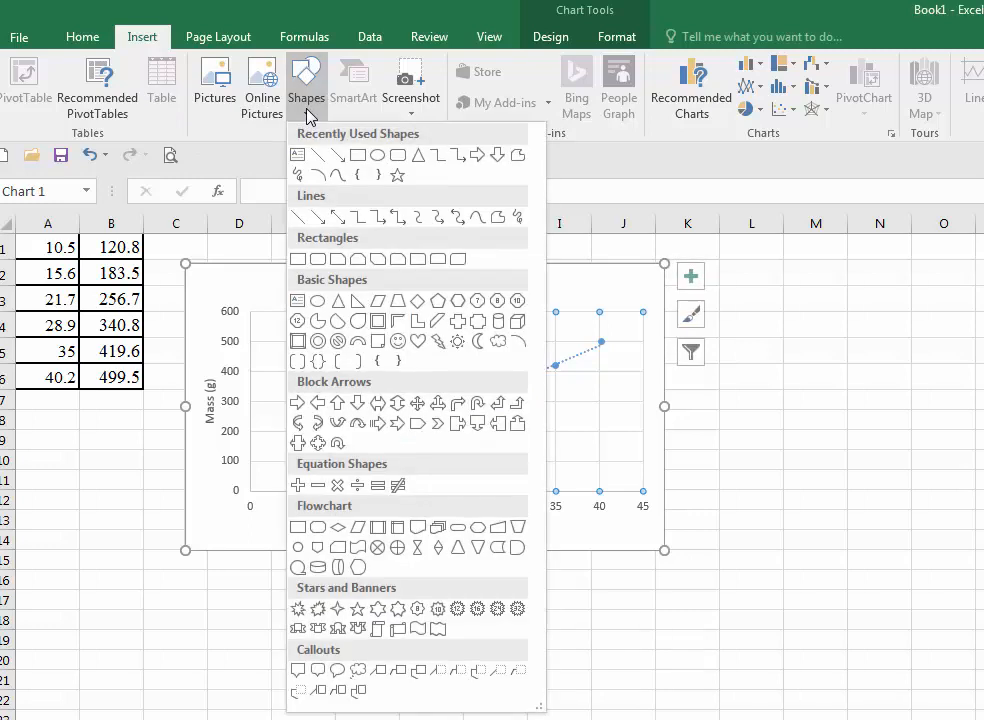
left_click(318, 160)
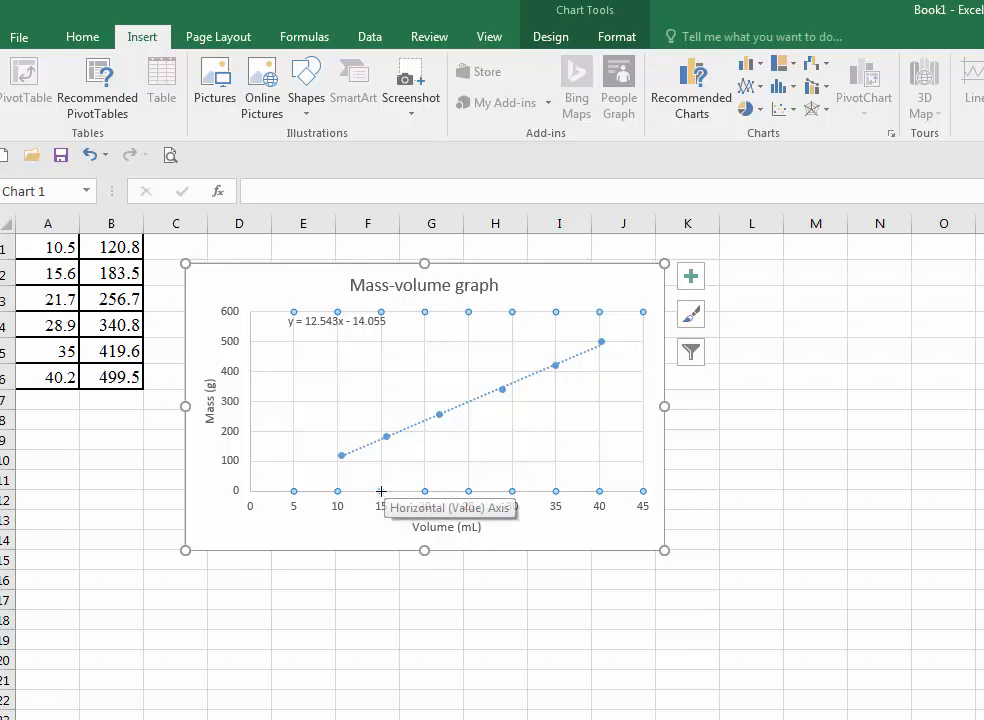
left_click_drag(380, 491, 380, 479)
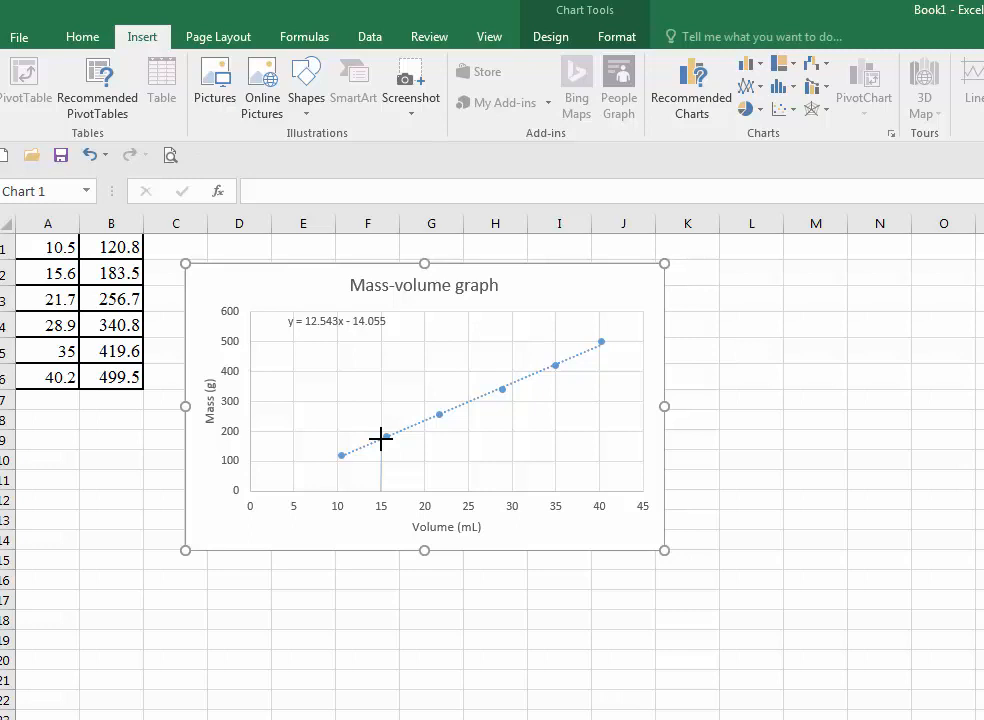
left_click_drag(381, 438, 381, 439)
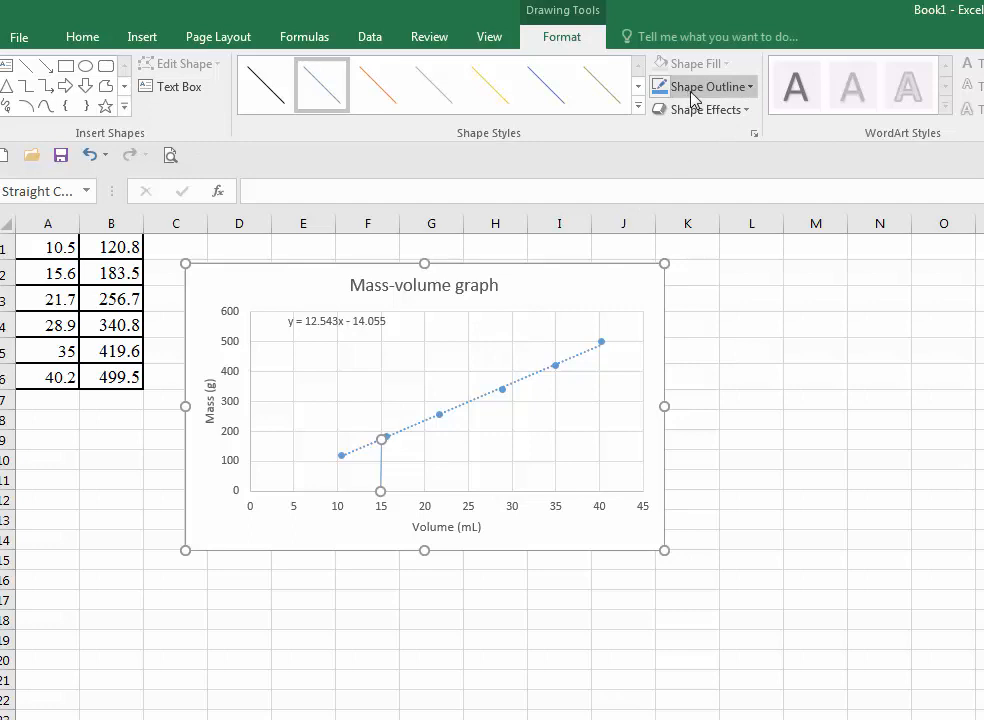
- Format the line's outline as red, 3 pt weight, with the Dash style
left_click(748, 89)
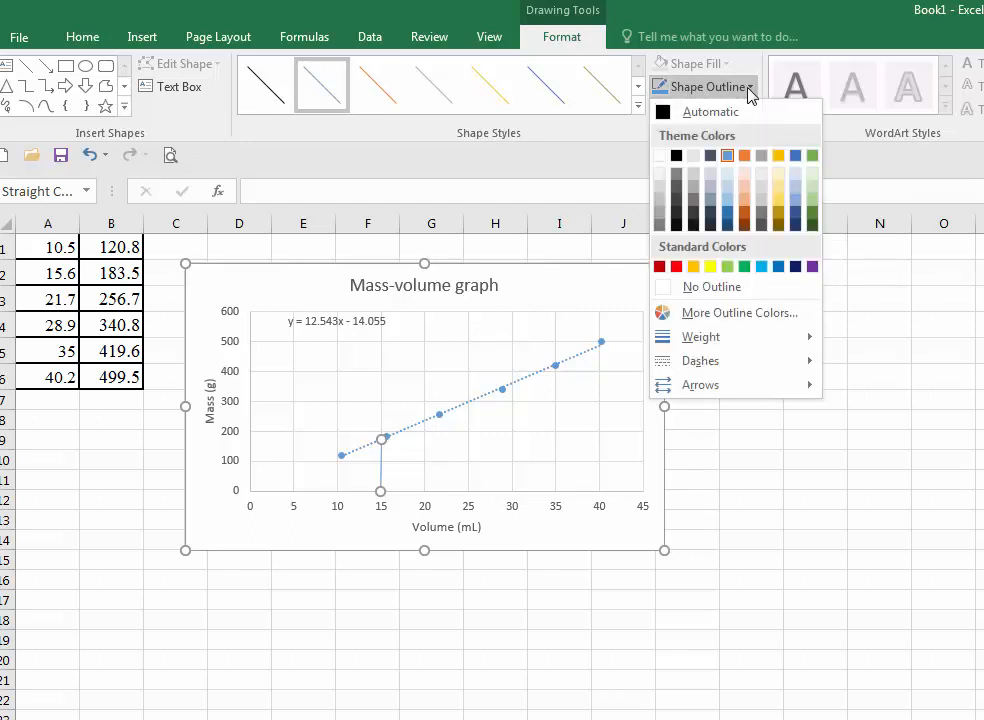
left_click(676, 266)
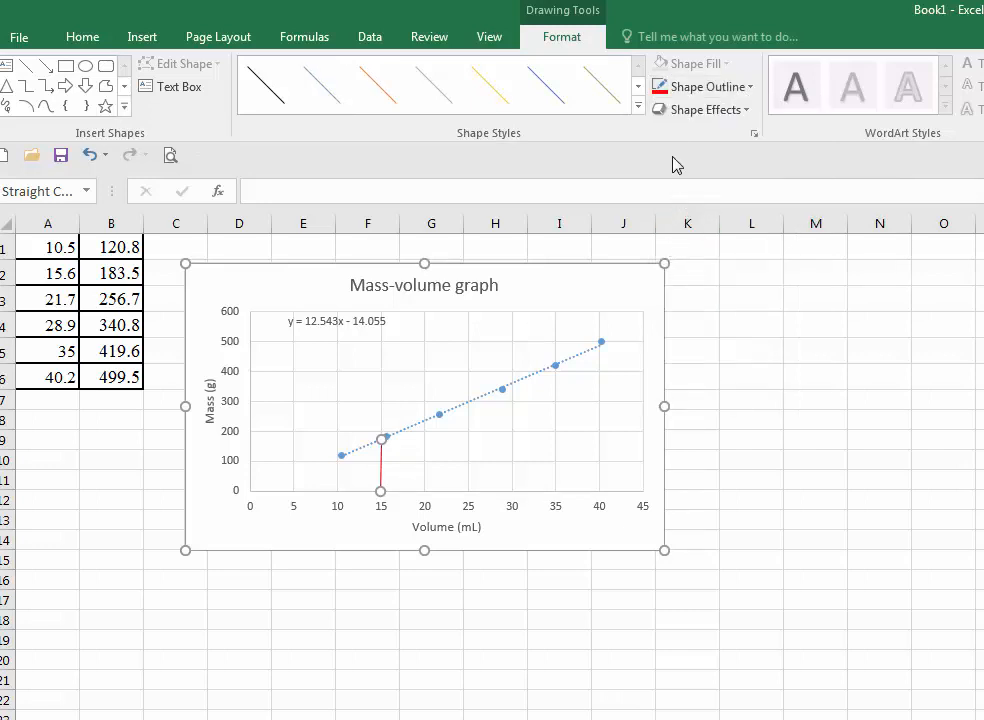
left_click(744, 90)
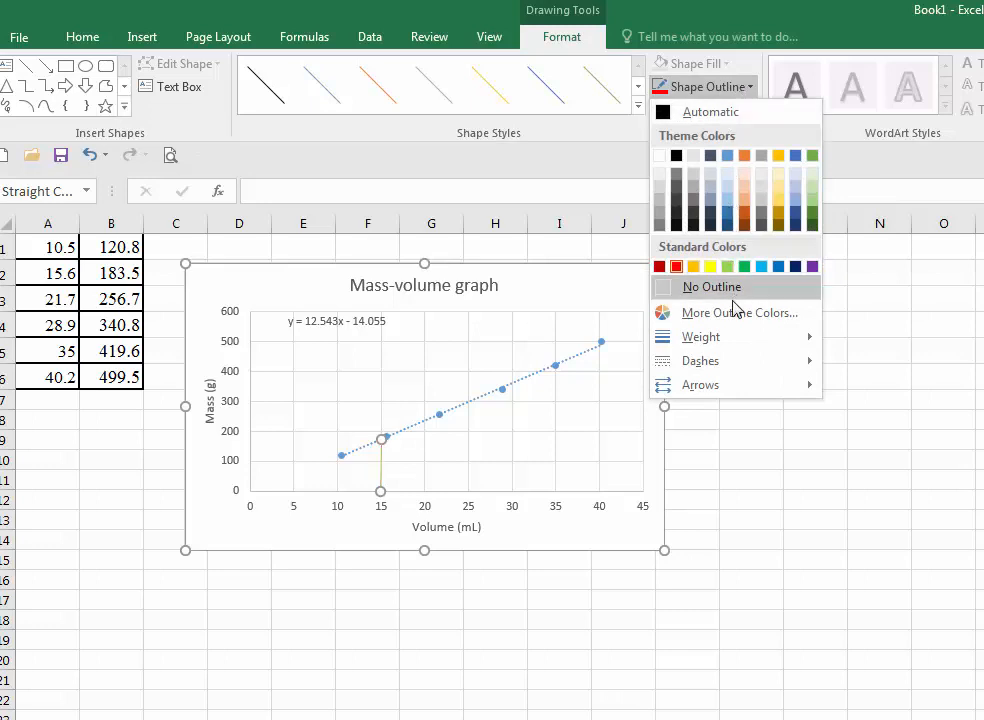
mouse_move(739, 345)
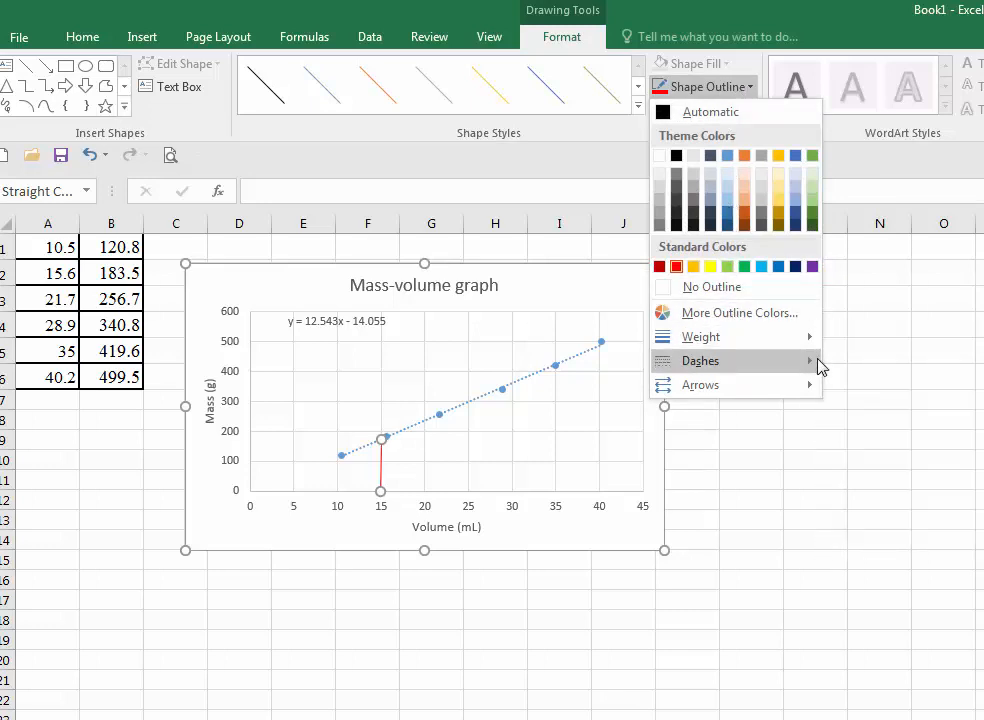
mouse_move(805, 362)
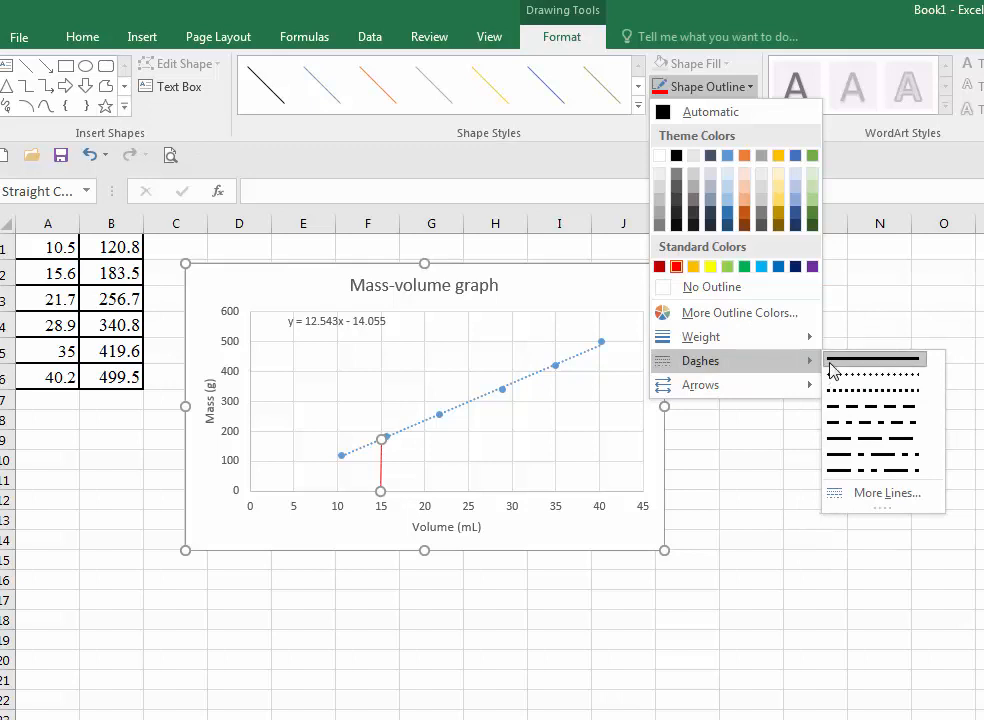
mouse_move(810, 339)
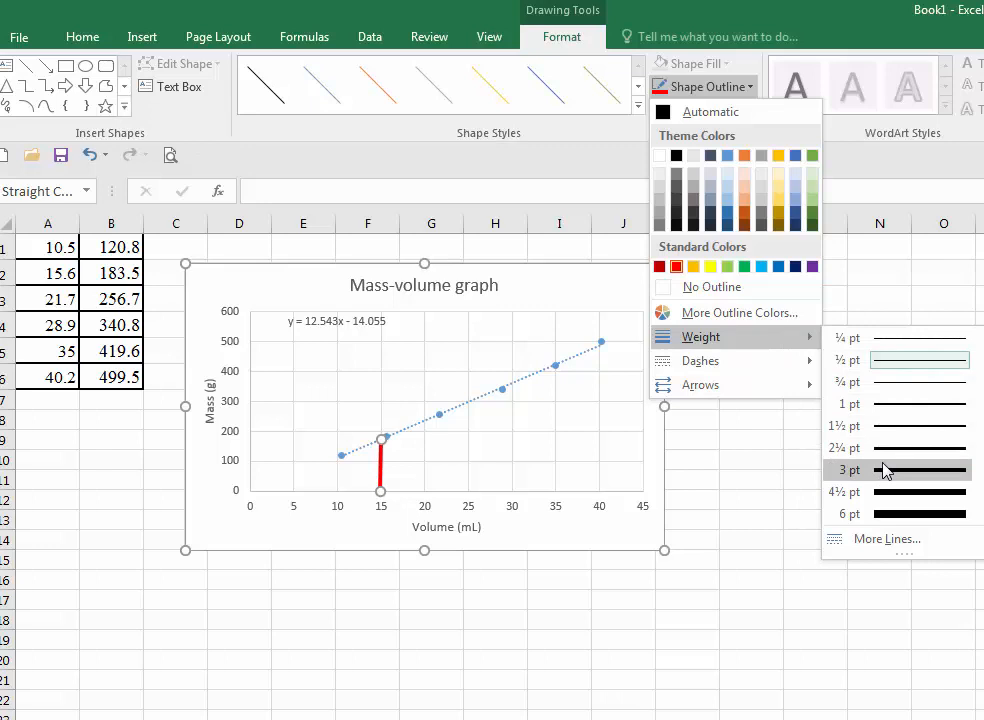
left_click(884, 470)
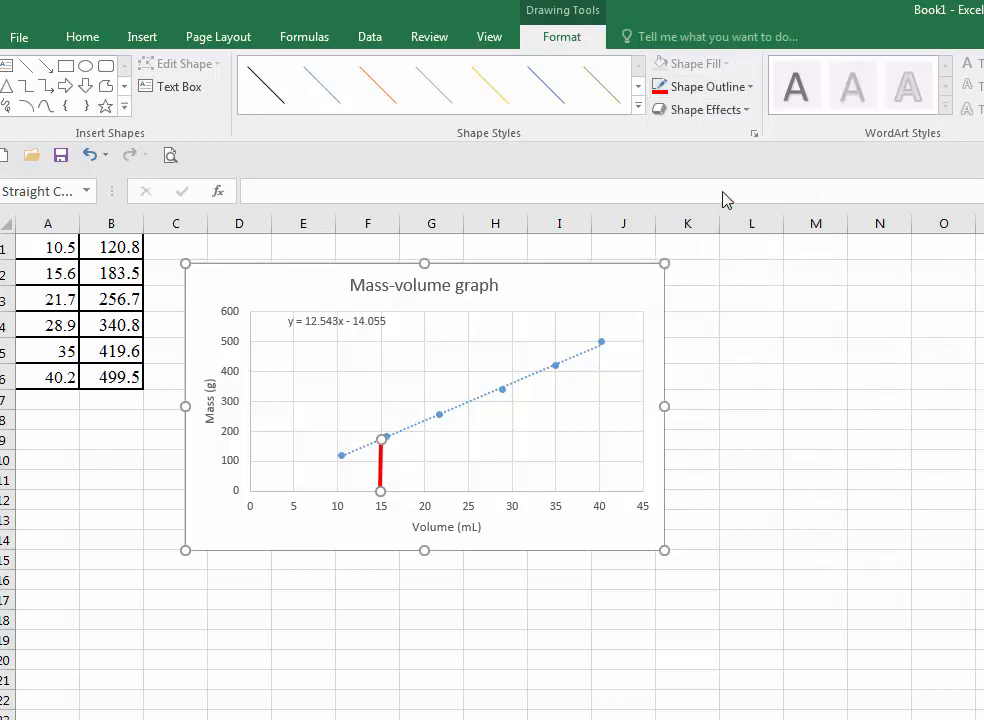
left_click(733, 88)
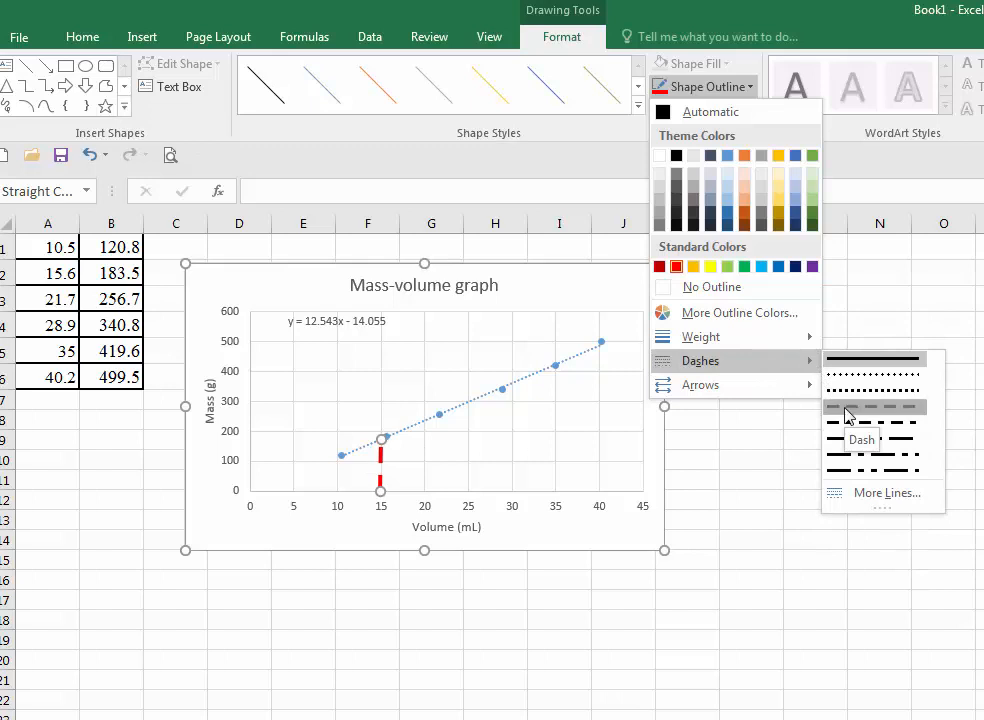
left_click(846, 408)
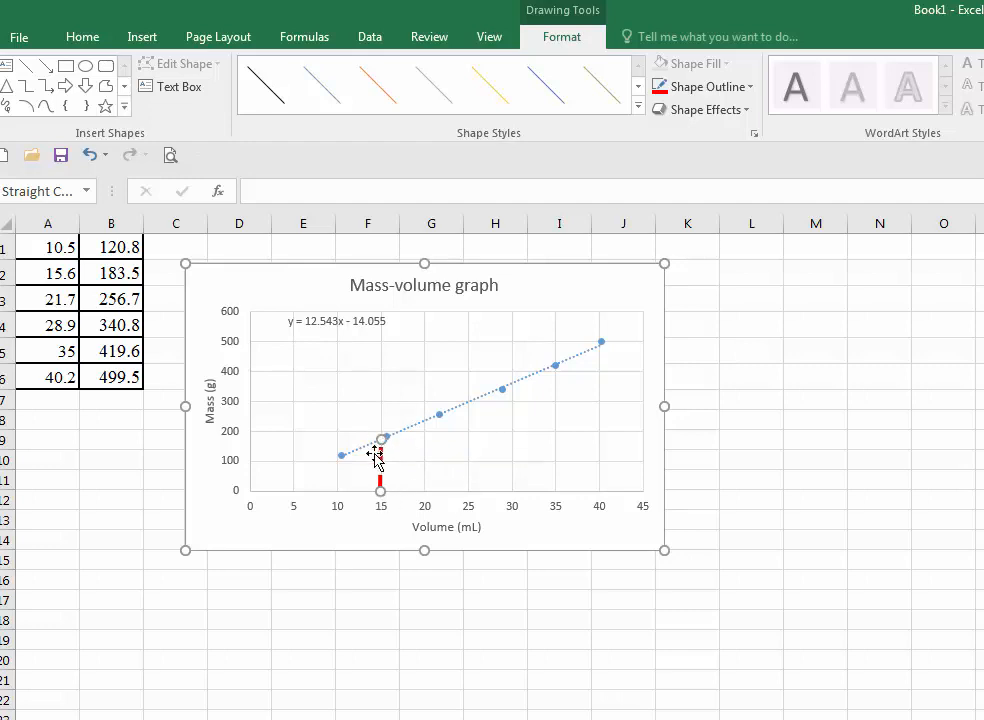
- Copy the dashed line and place the copy at 30 mL, extending it from the volume axis up to the trendline
left_click(77, 40)
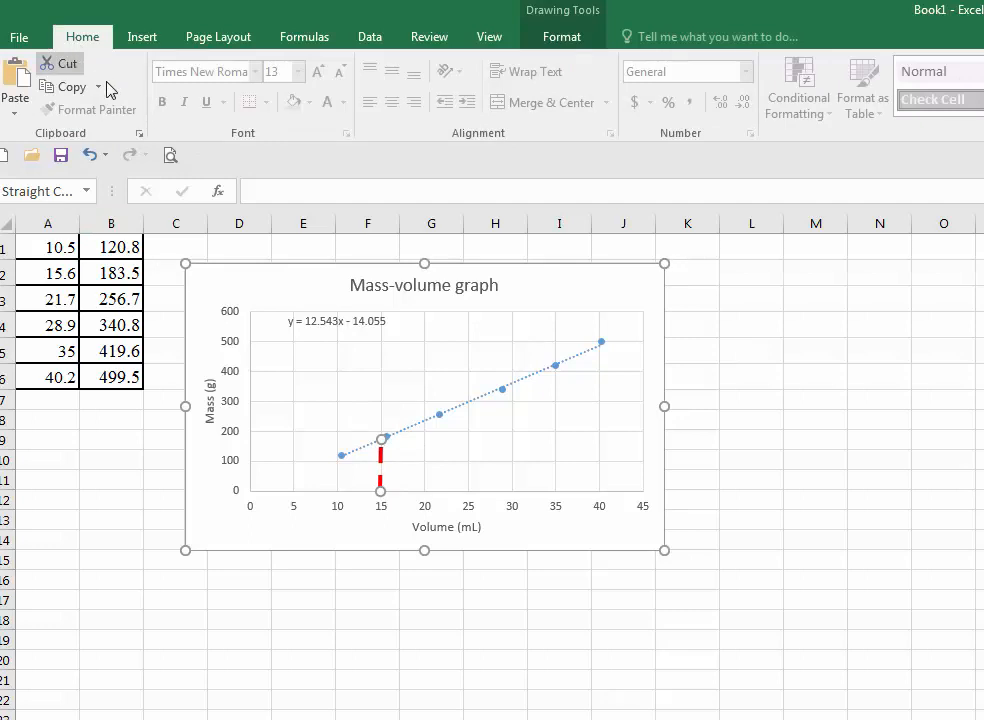
left_click(49, 92)
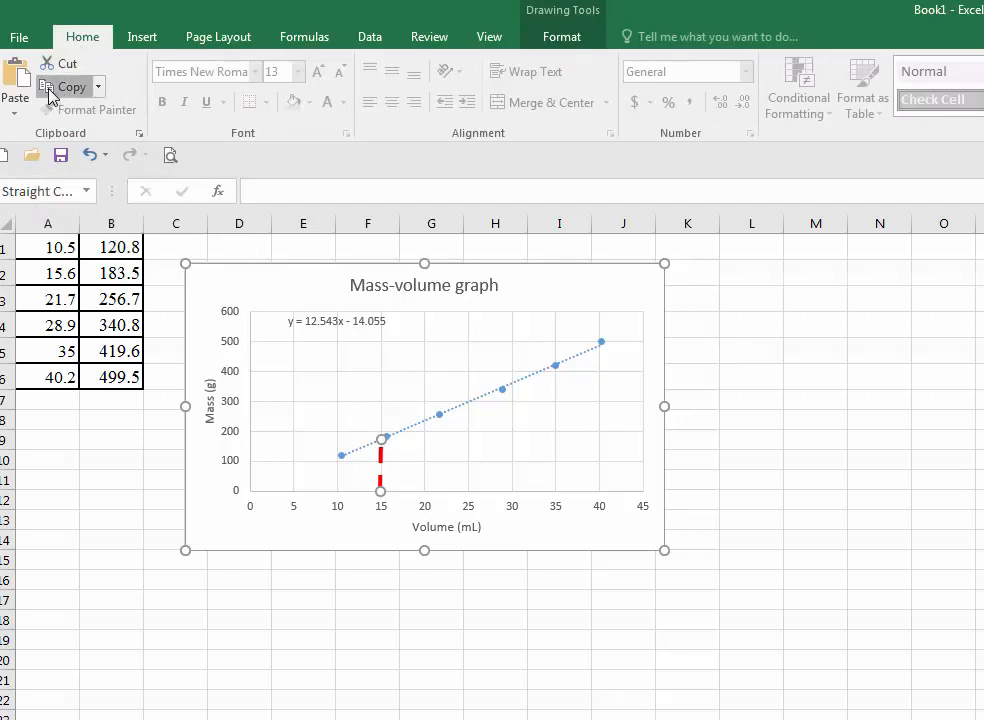
left_click(538, 441)
left_click(405, 360)
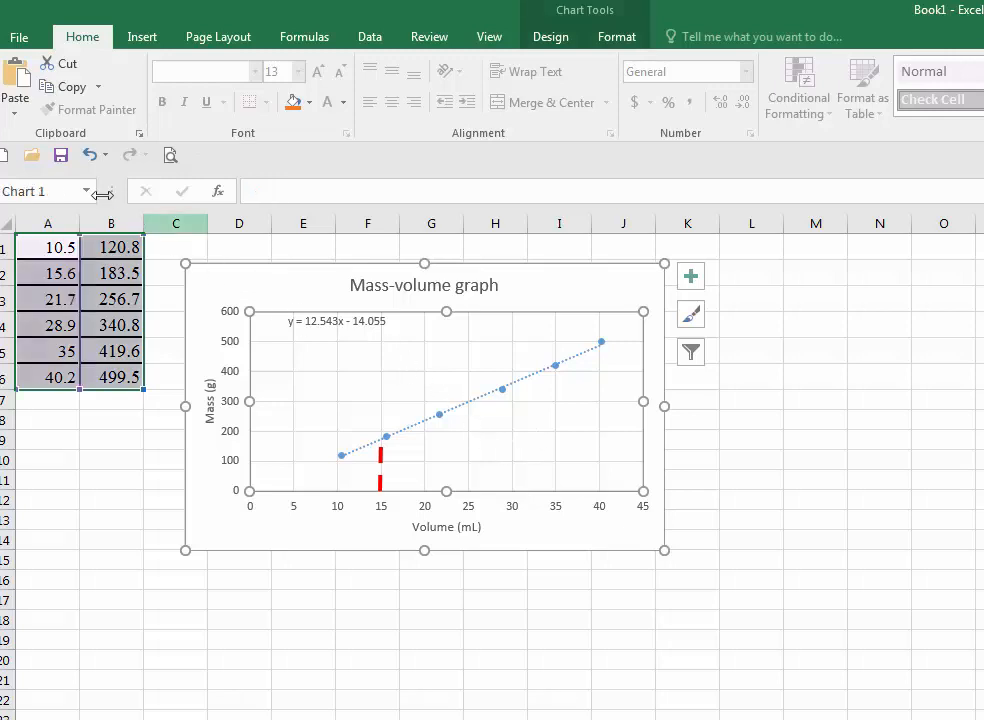
left_click(15, 76)
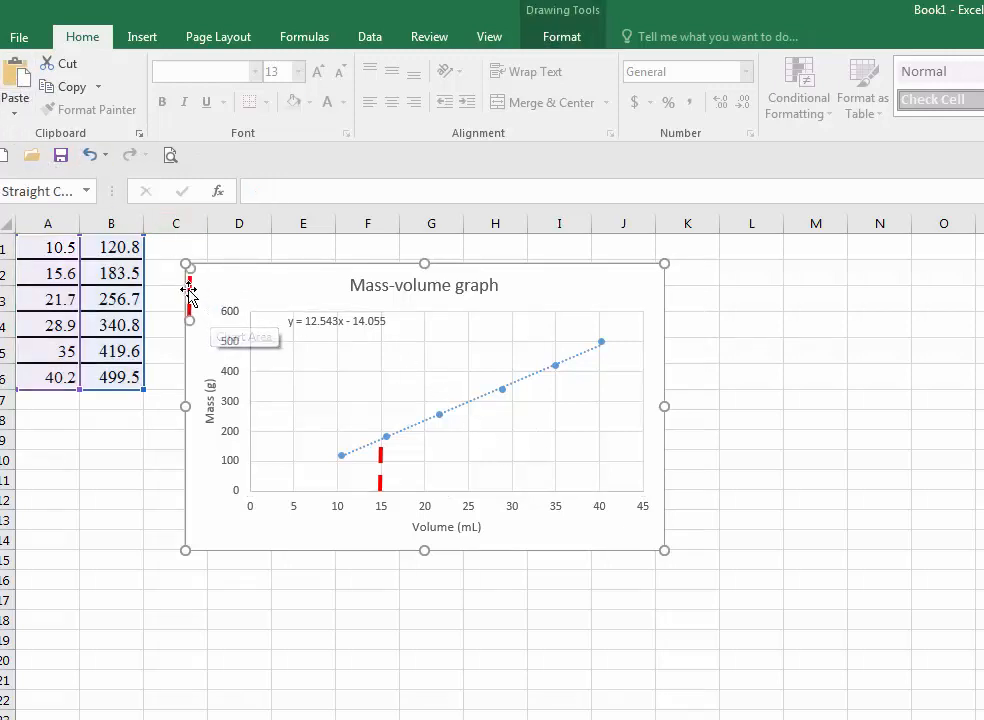
mouse_move(191, 297)
left_mouse_down()
mouse_move(195, 288)
mouse_move(187, 292)
mouse_move(200, 301)
mouse_move(438, 402)
left_mouse_up()
left_click_drag(458, 408, 502, 430)
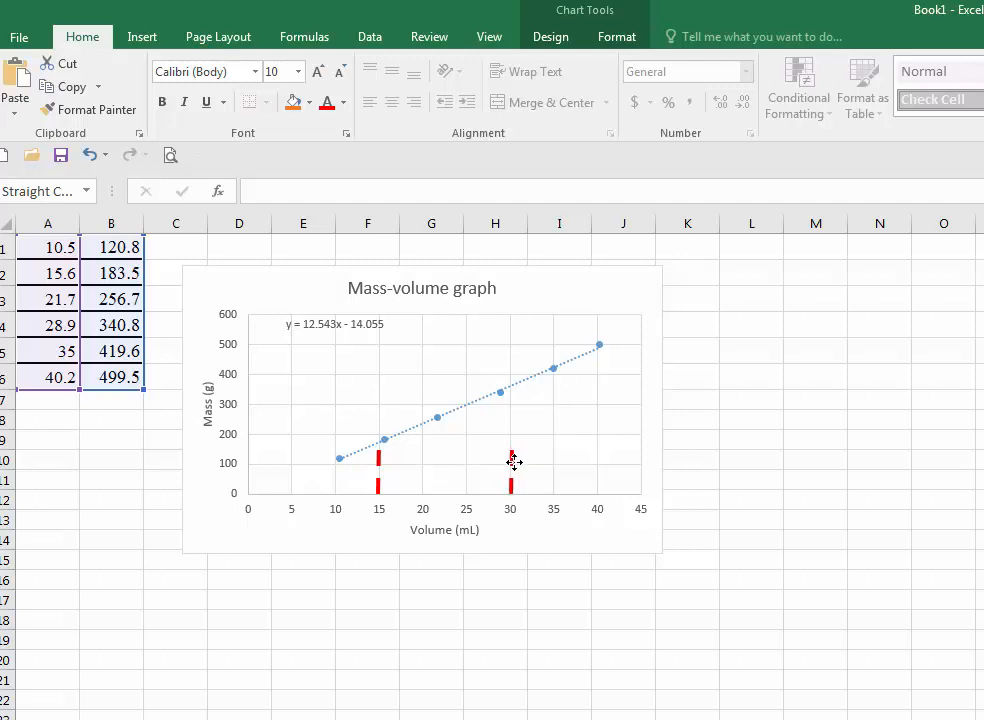
left_click_drag(514, 462, 516, 457)
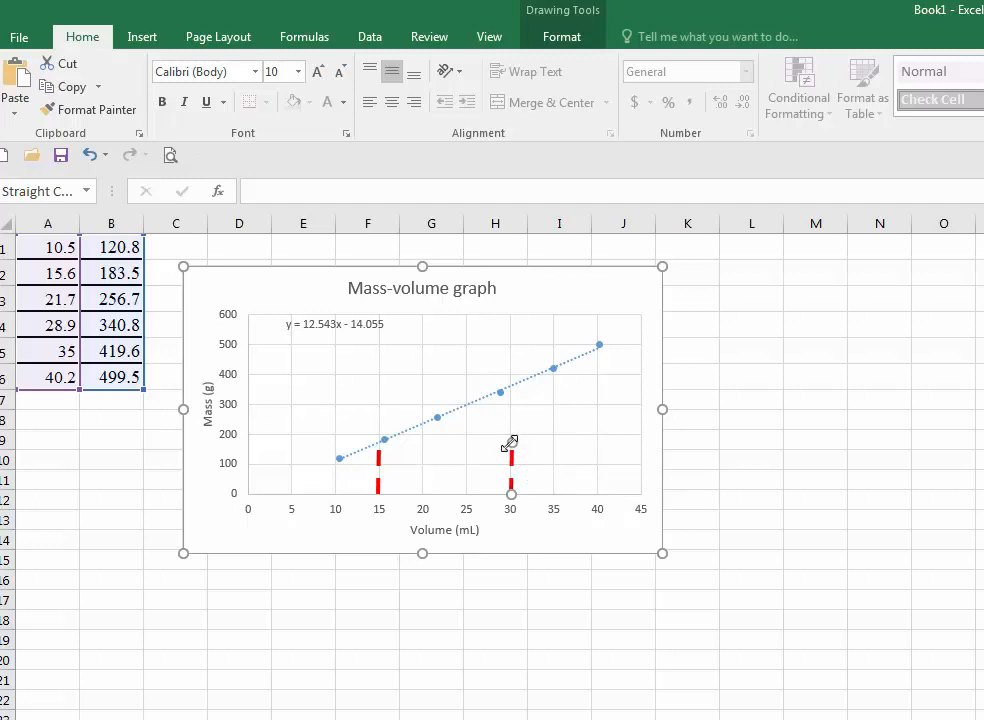
left_click_drag(509, 442, 511, 384)
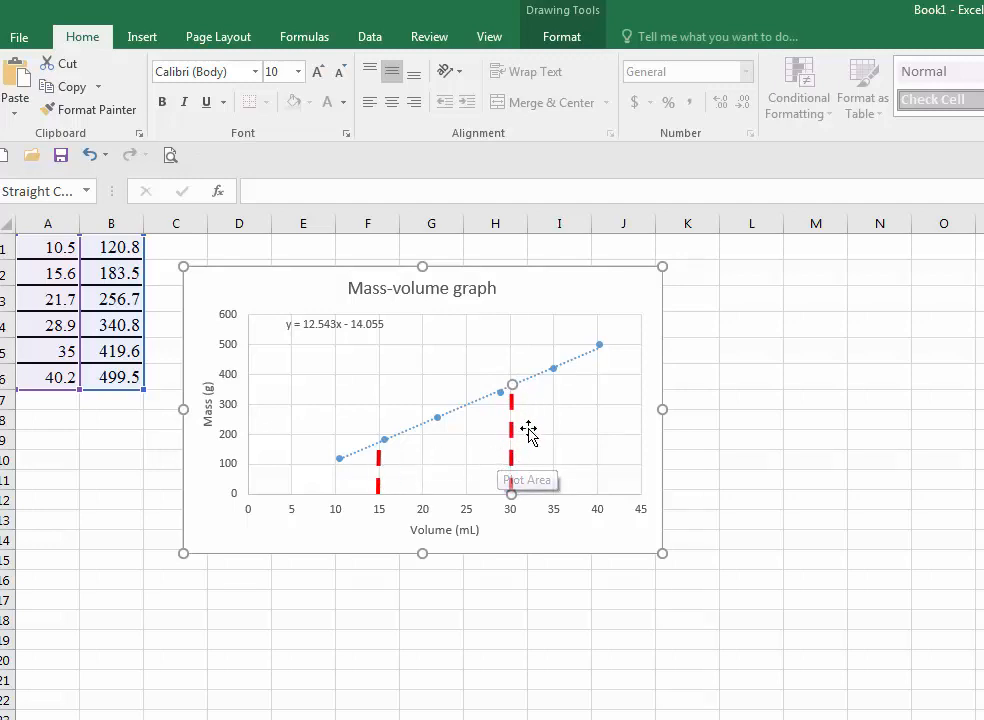
- Paste another copy and turn it into a horizontal line from the trendline at 15 mL to the mass axis
left_click(364, 371)
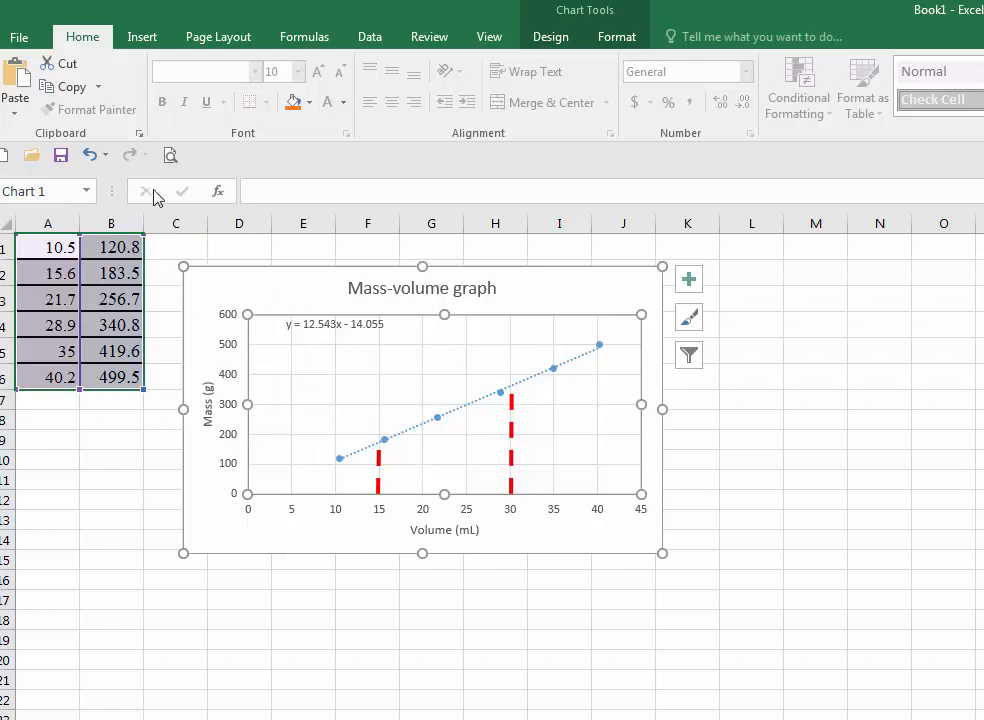
left_click(15, 80)
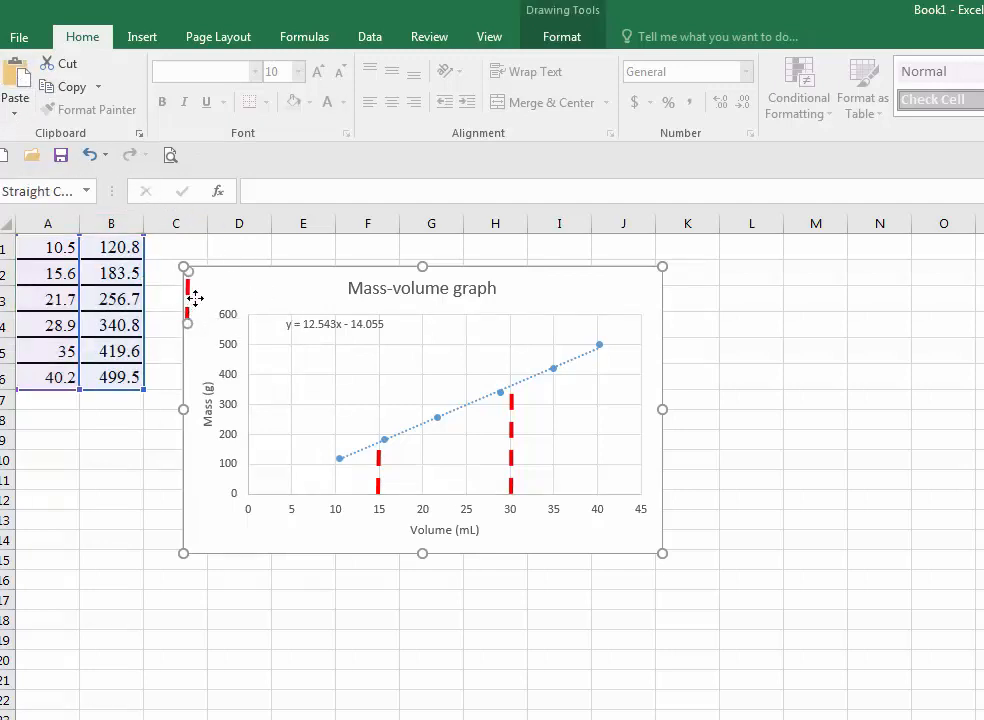
left_click_drag(195, 298, 247, 441)
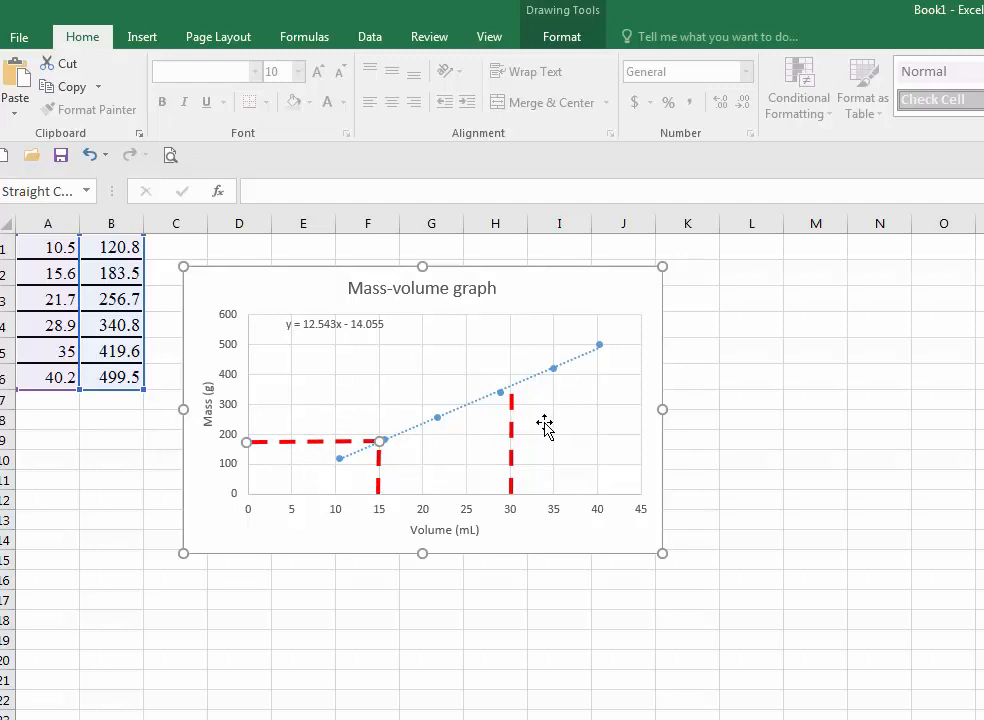
left_click(272, 288)
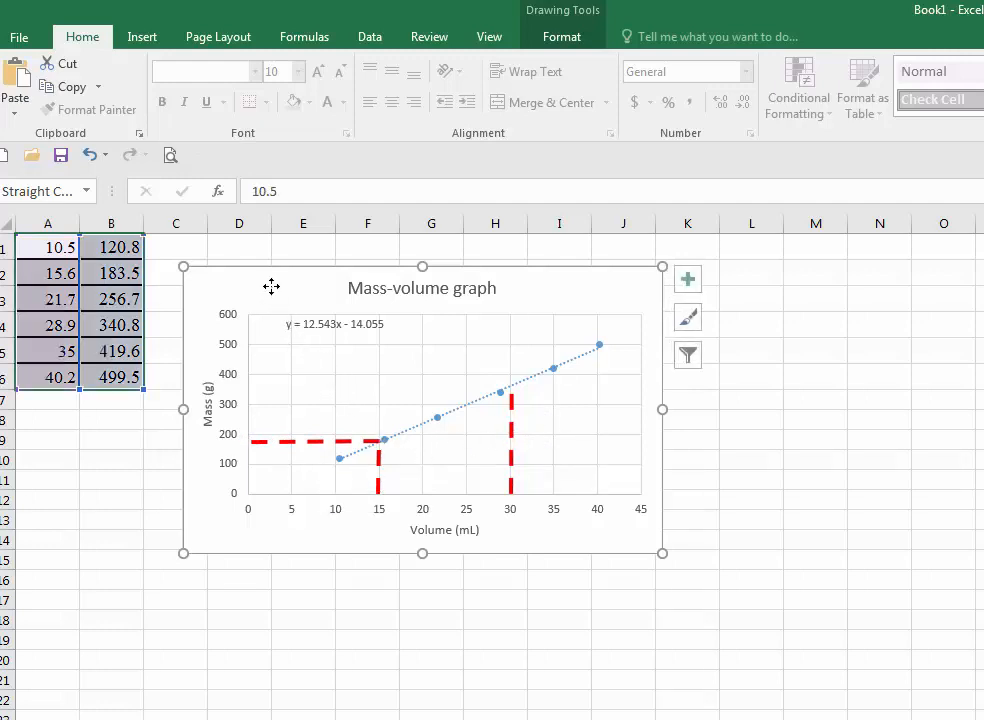
- Paste another copy and turn it into a horizontal line from the trendline at 30 mL to the mass axis
left_click(14, 83)
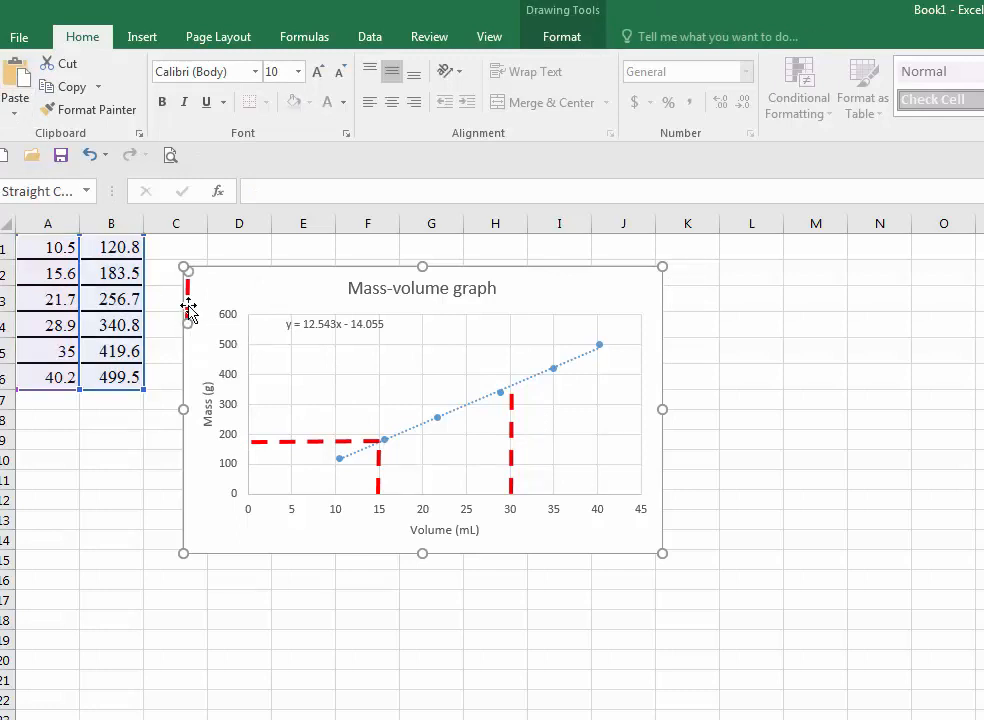
left_click_drag(189, 310, 510, 375)
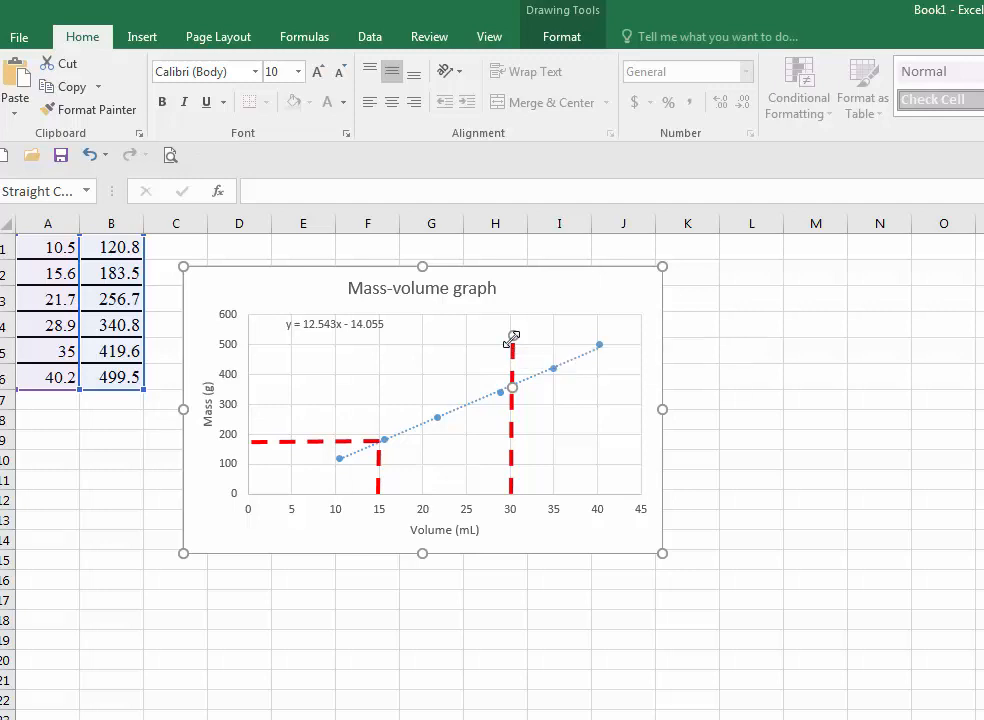
left_click_drag(511, 339, 253, 382)
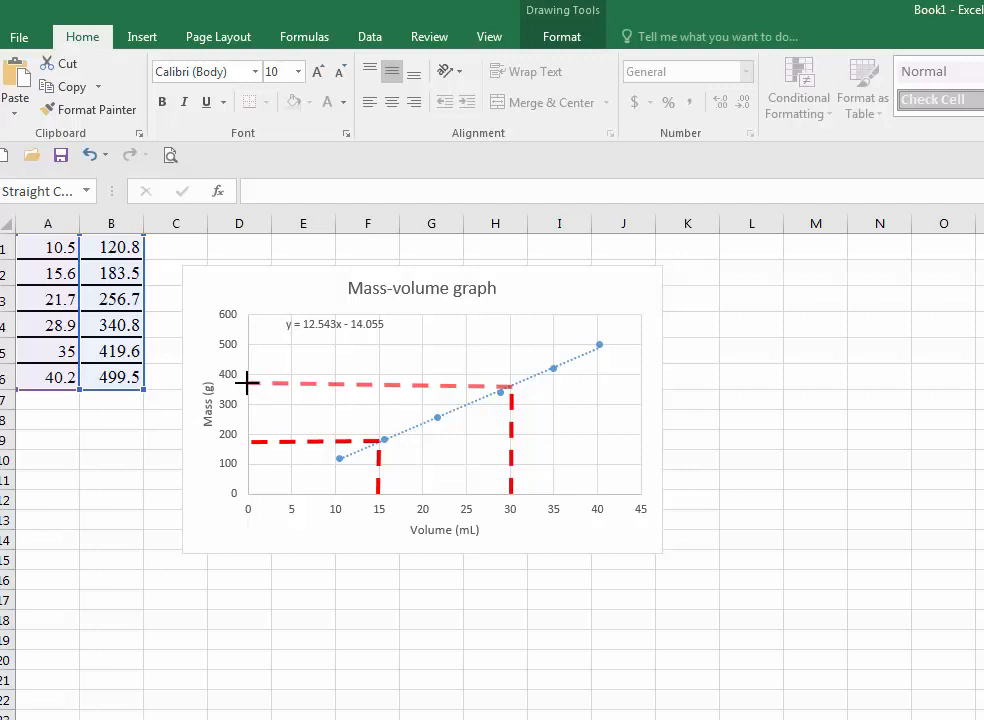
left_click_drag(247, 382, 247, 386)
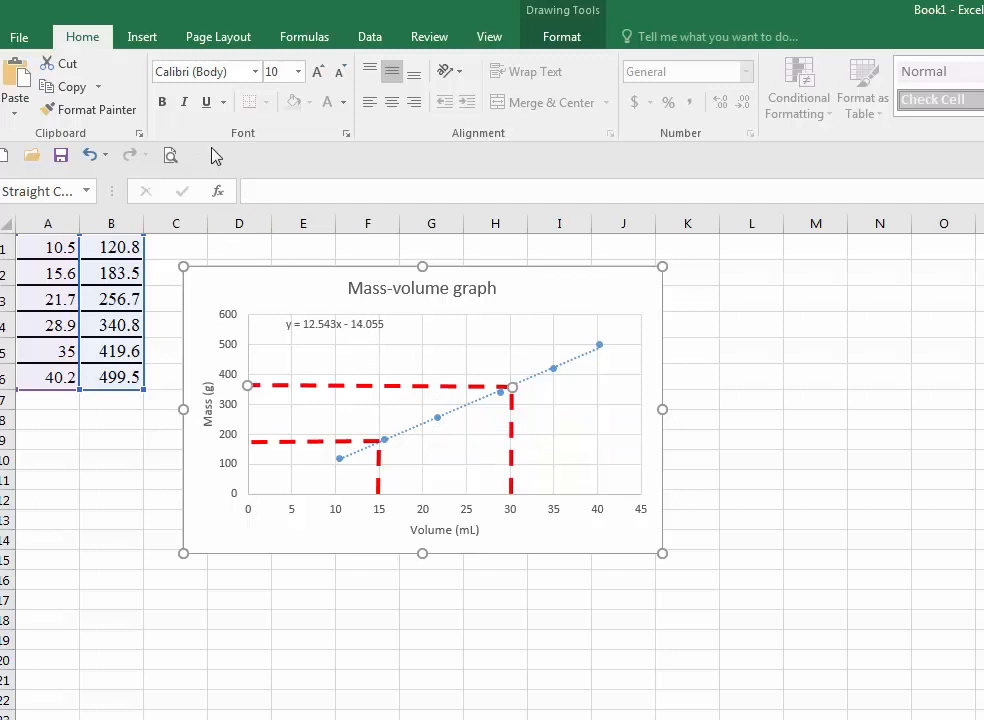
- Draw a text box inside the plot area between the two vertical dashed lines
left_click(142, 40)
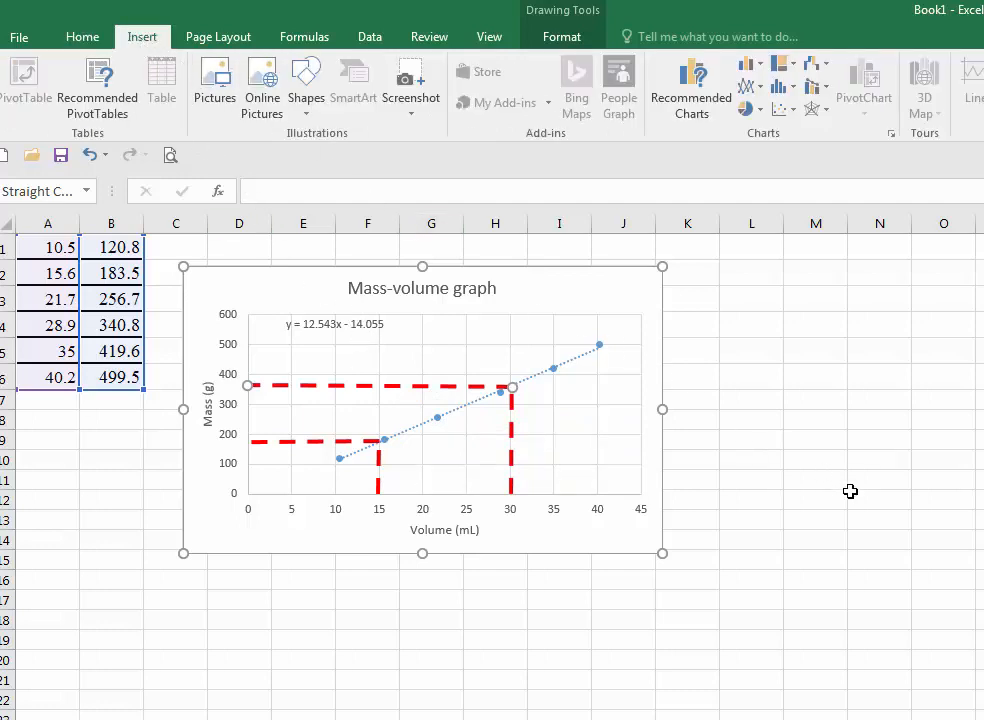
left_click(979, 711)
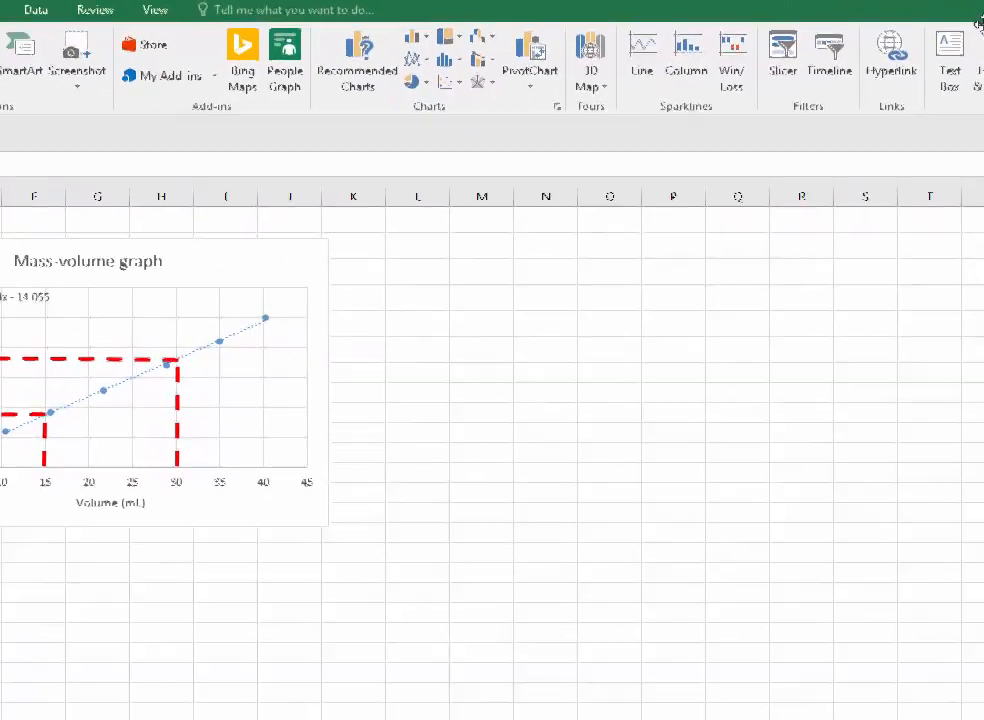
left_click(930, 92)
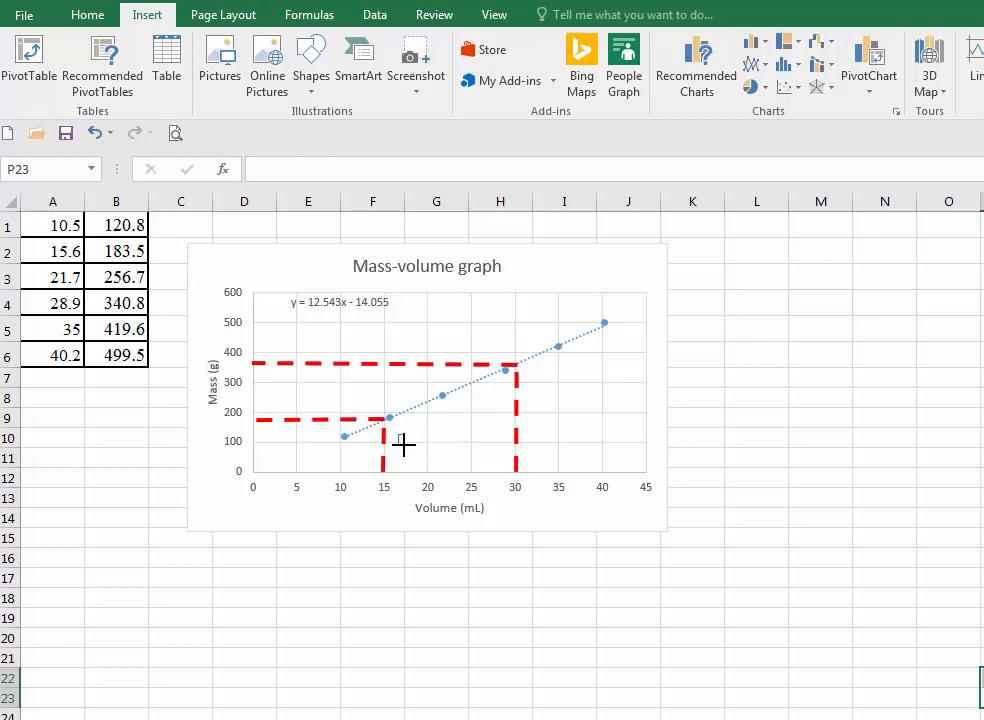
left_click_drag(398, 435, 513, 462)
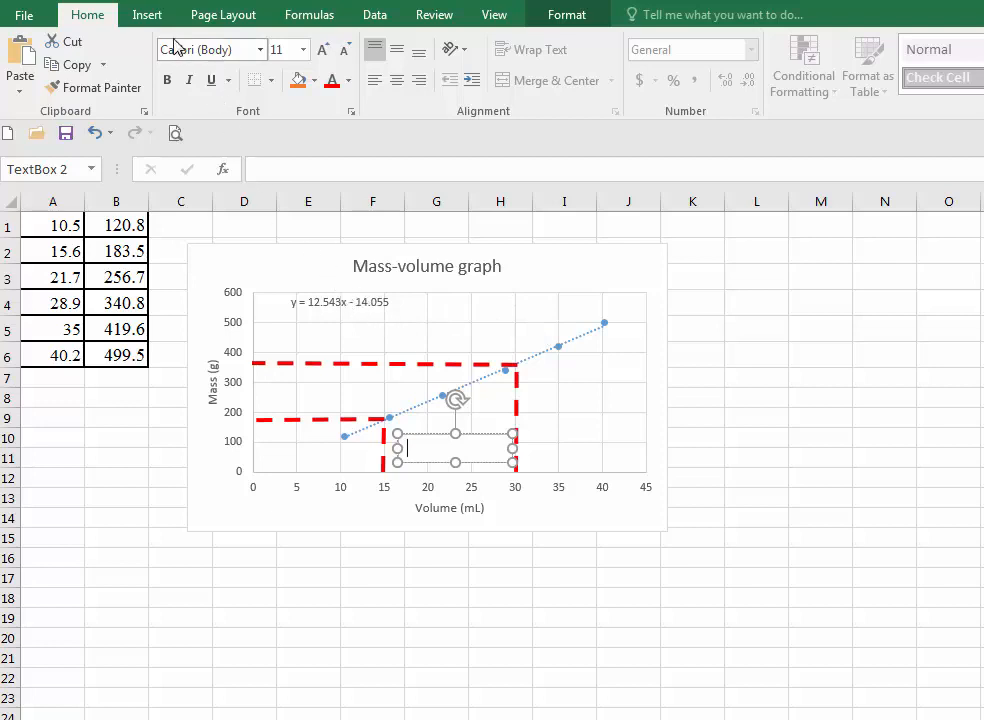
- Insert the Δ symbol into the text box, write "Δx = 30 - 15 = 15 mL", and widen the box to fit
left_click(148, 17)
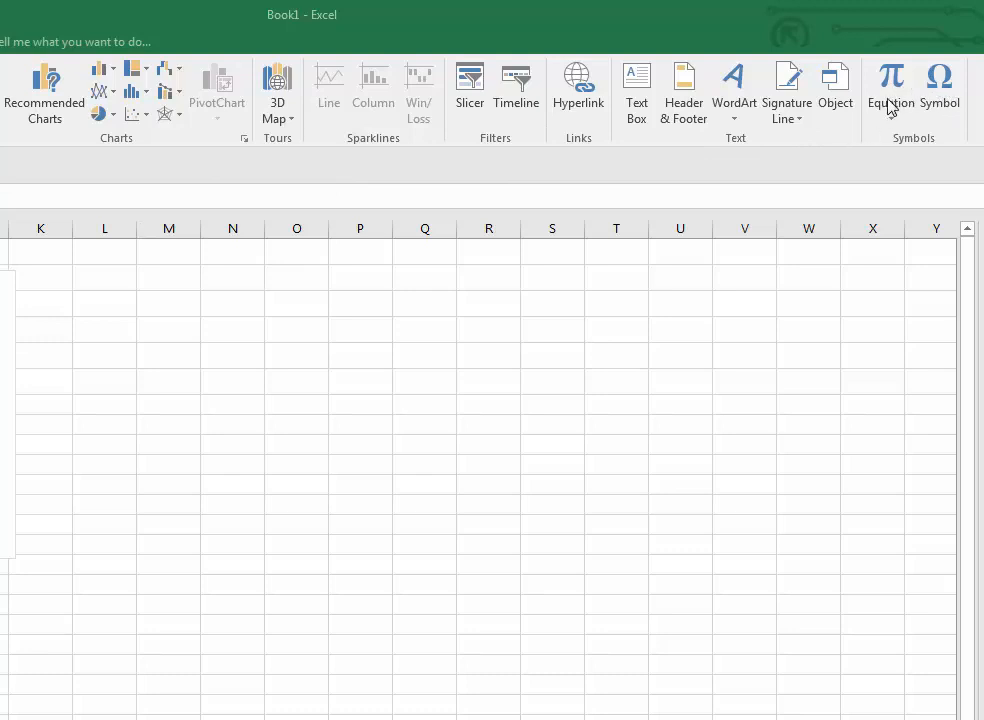
left_click(942, 87)
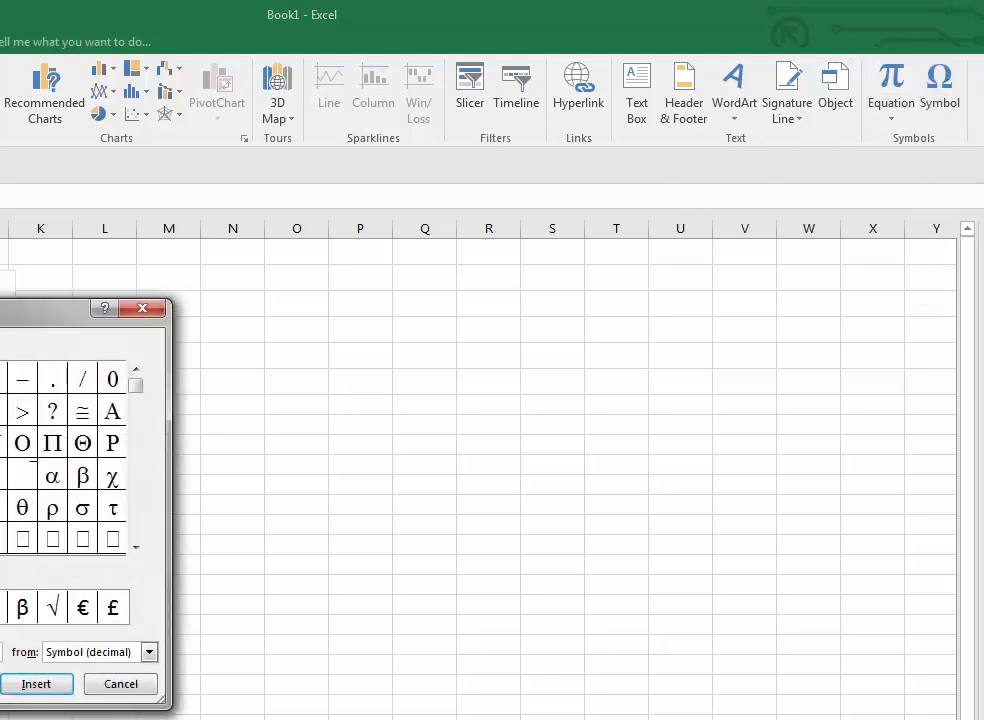
left_click_drag(10, 310, 383, 229)
left_click_drag(381, 228, 385, 205)
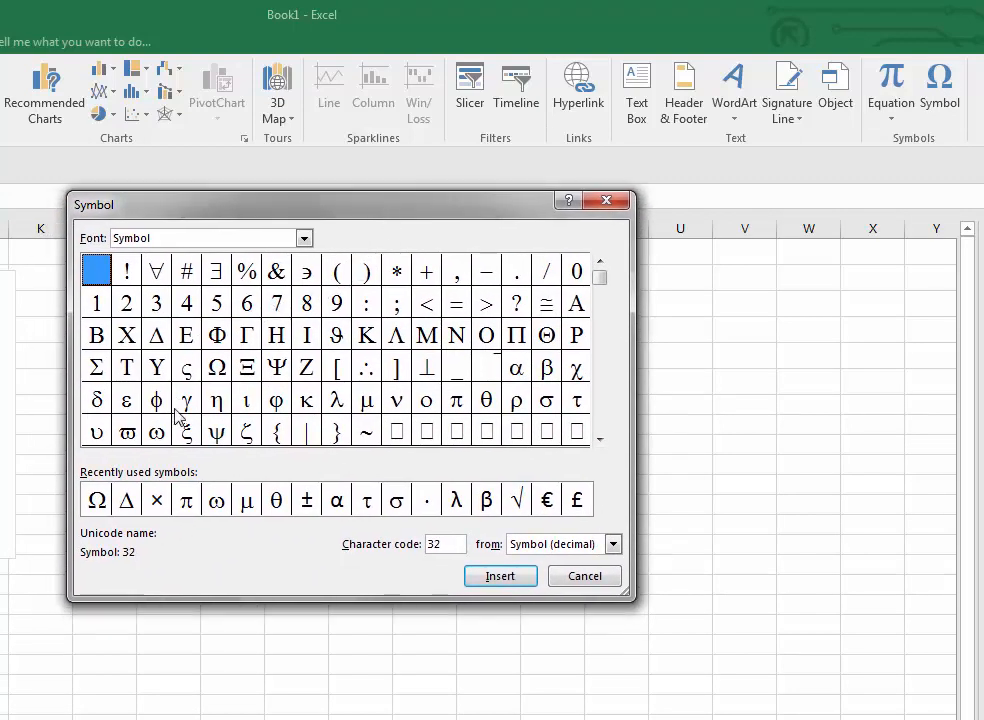
left_click(127, 505)
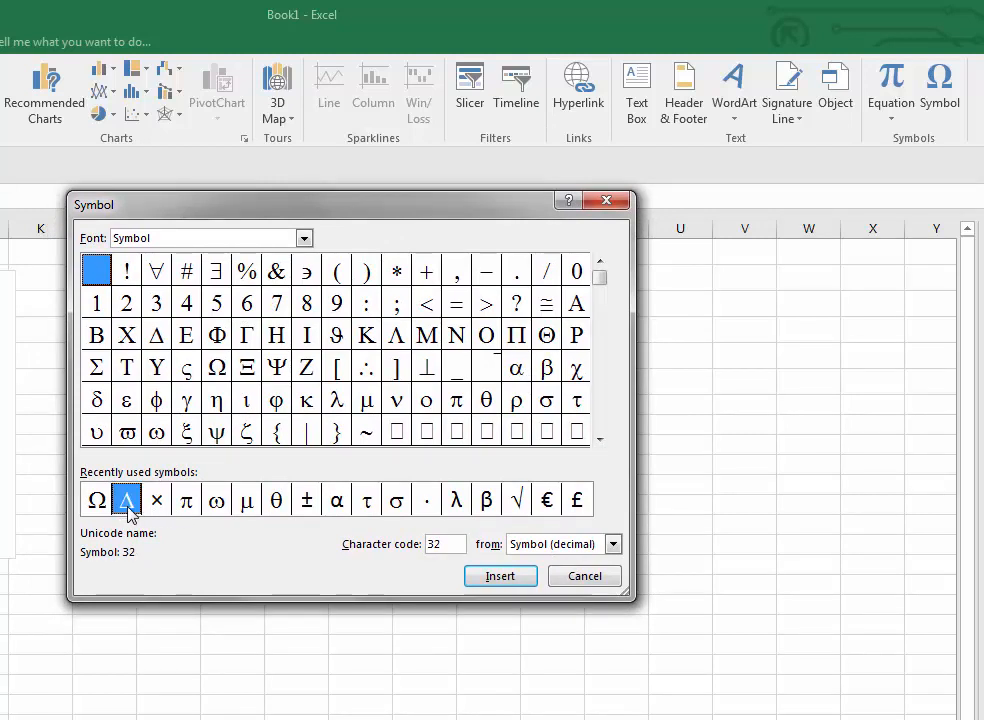
left_click(500, 574)
left_click(585, 577)
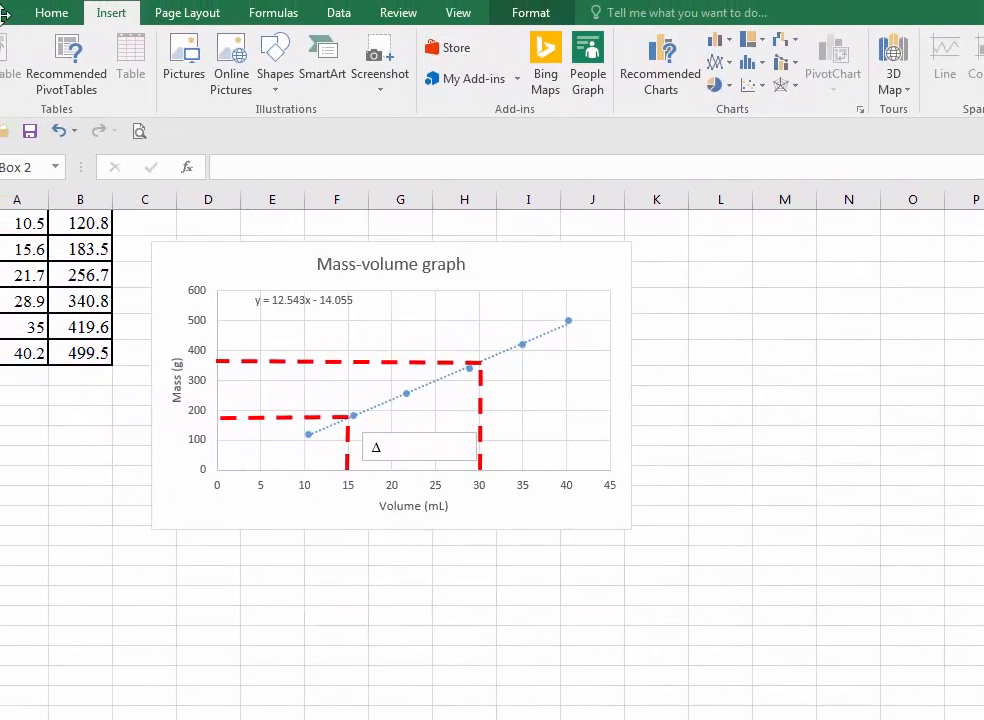
left_click(423, 456)
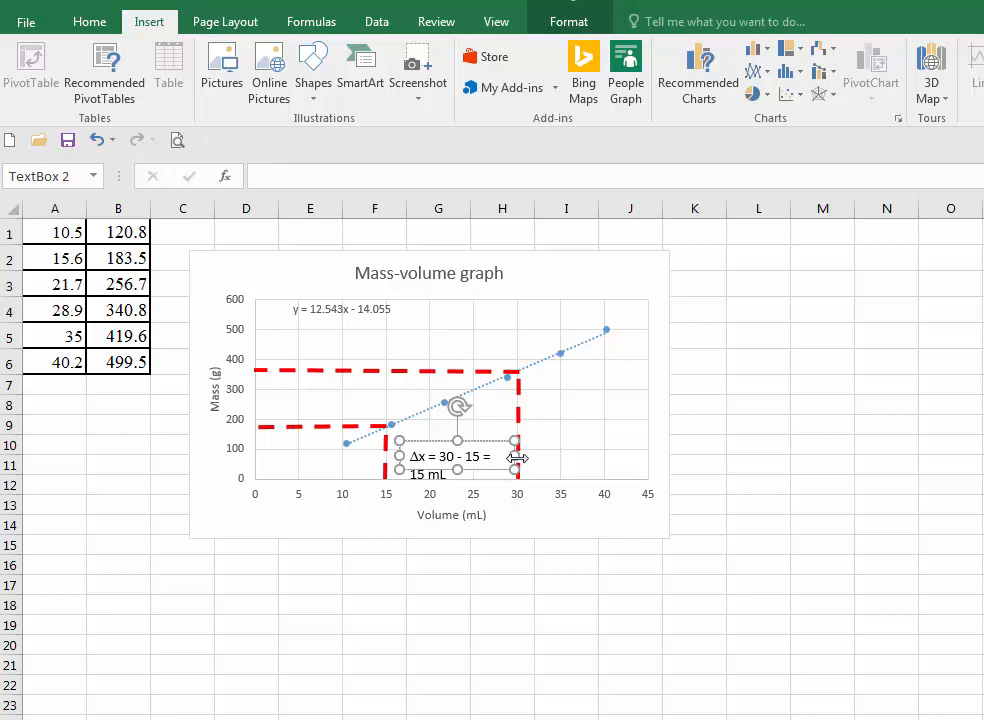
left_click_drag(516, 458, 557, 459)
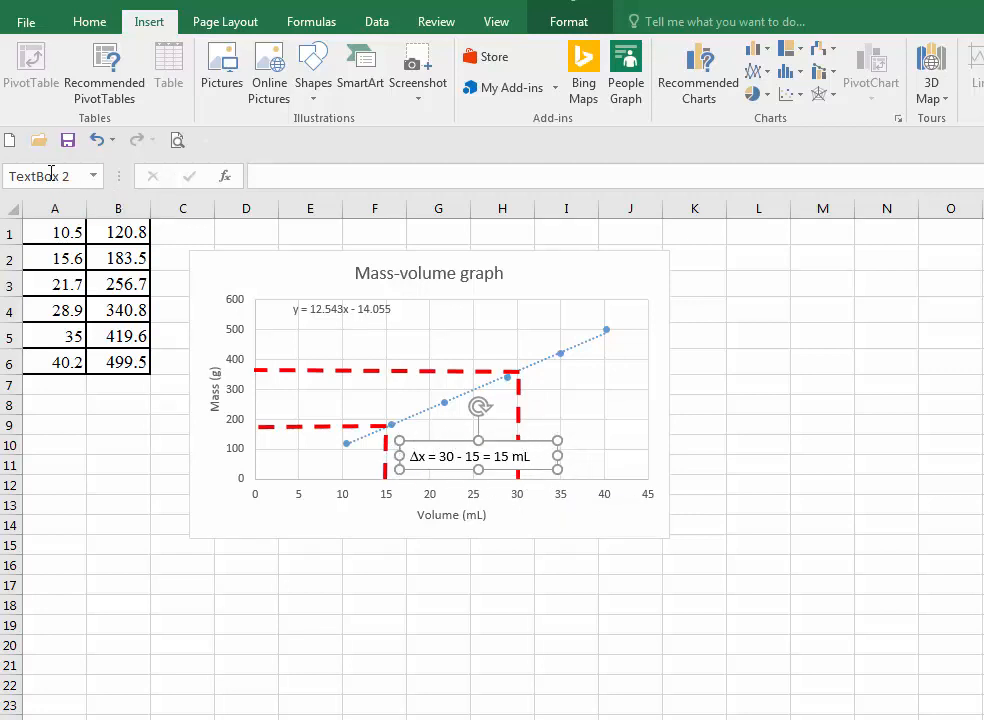
- Paste a copy of the Δx text box and move it beside the 30 mL dashed line near the trendline
left_click(88, 24)
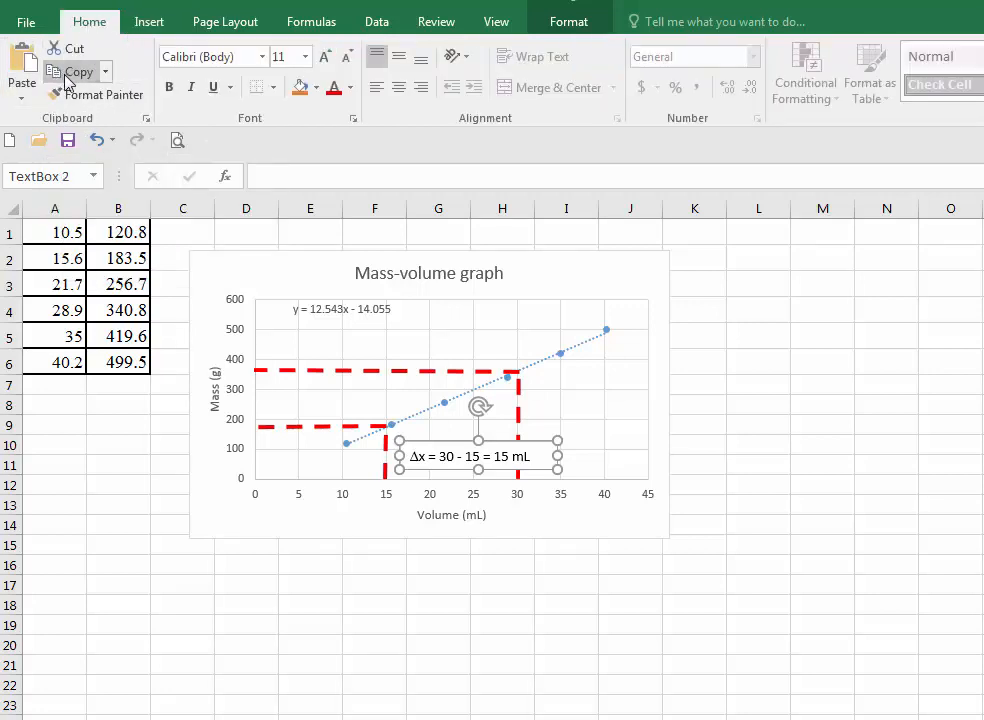
left_click(400, 337)
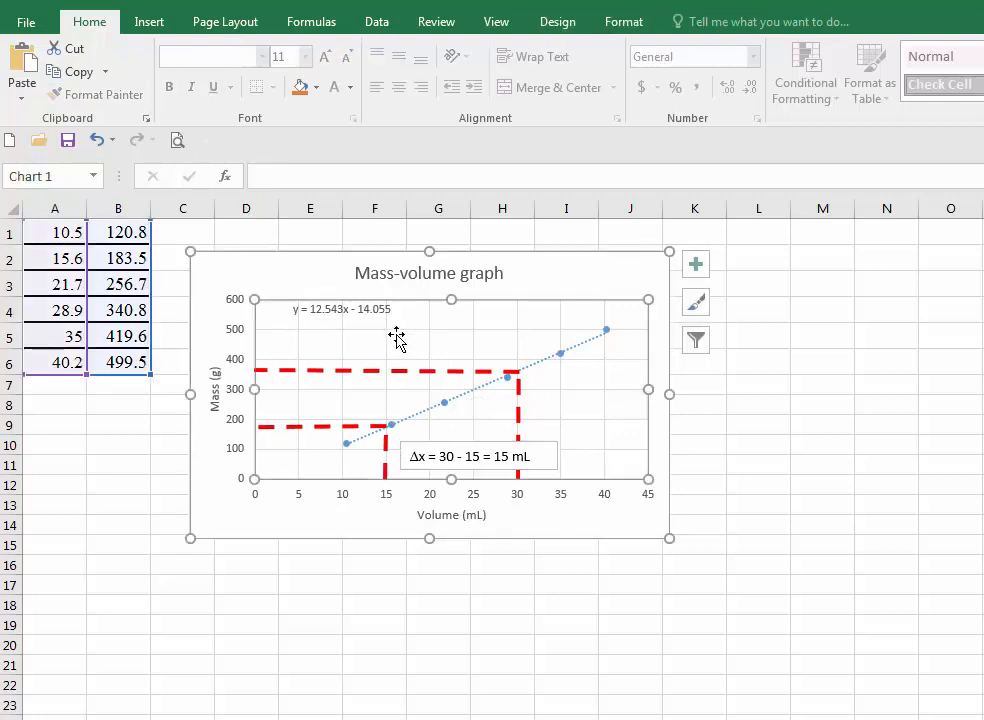
left_click(24, 72)
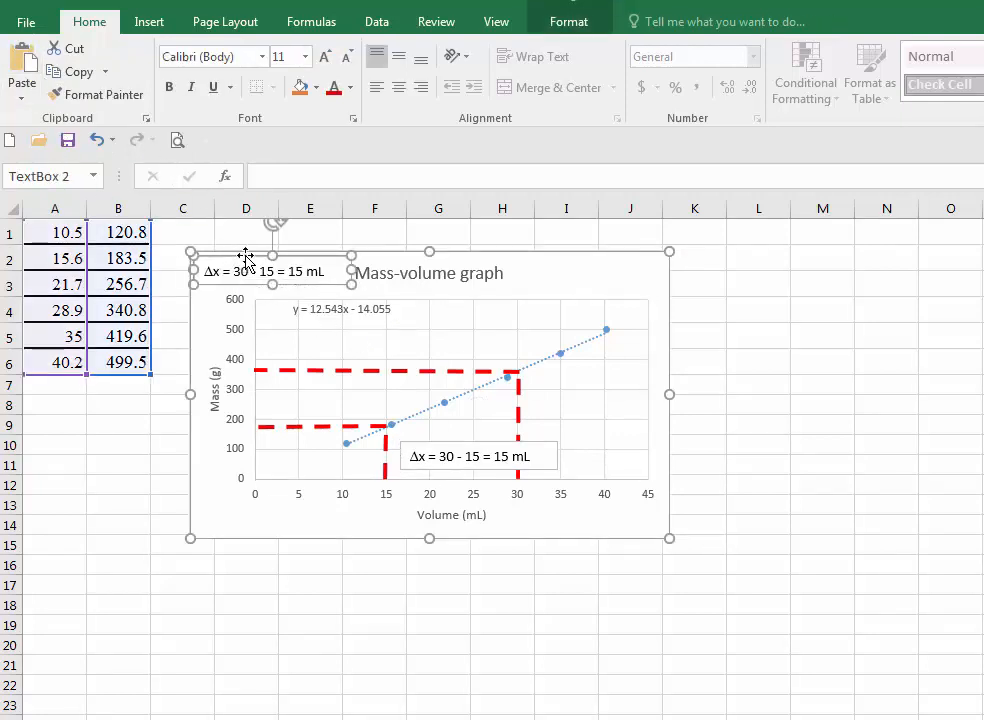
left_click_drag(245, 258, 598, 385)
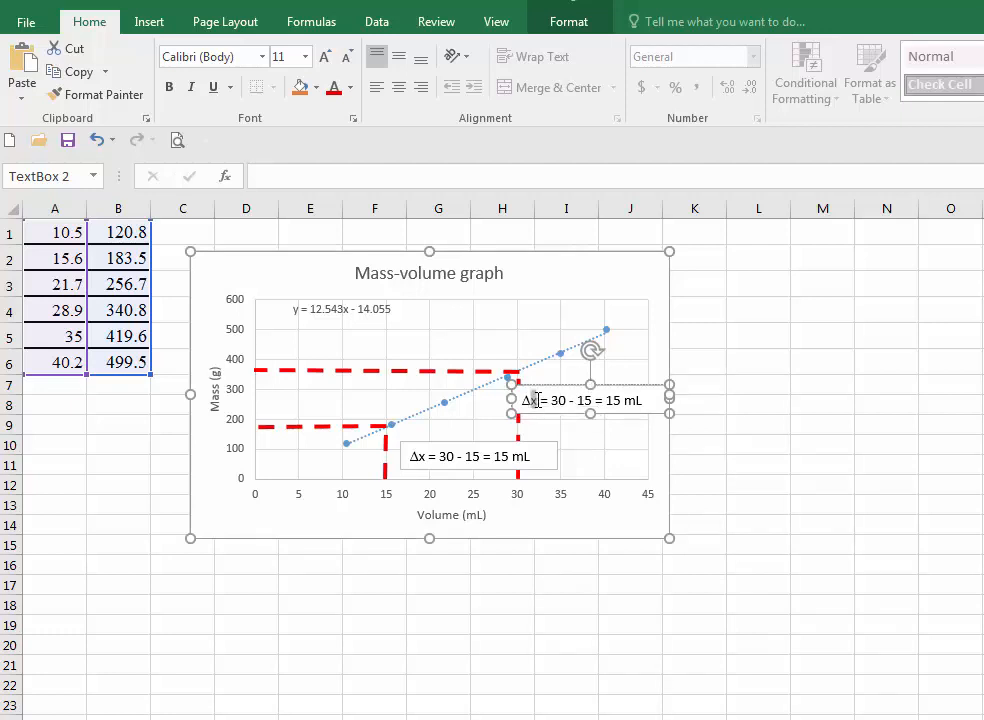
- Edit the copied label to read "Δy = 360 - 180 = 180 mL"
left_click_drag(536, 400, 529, 401)
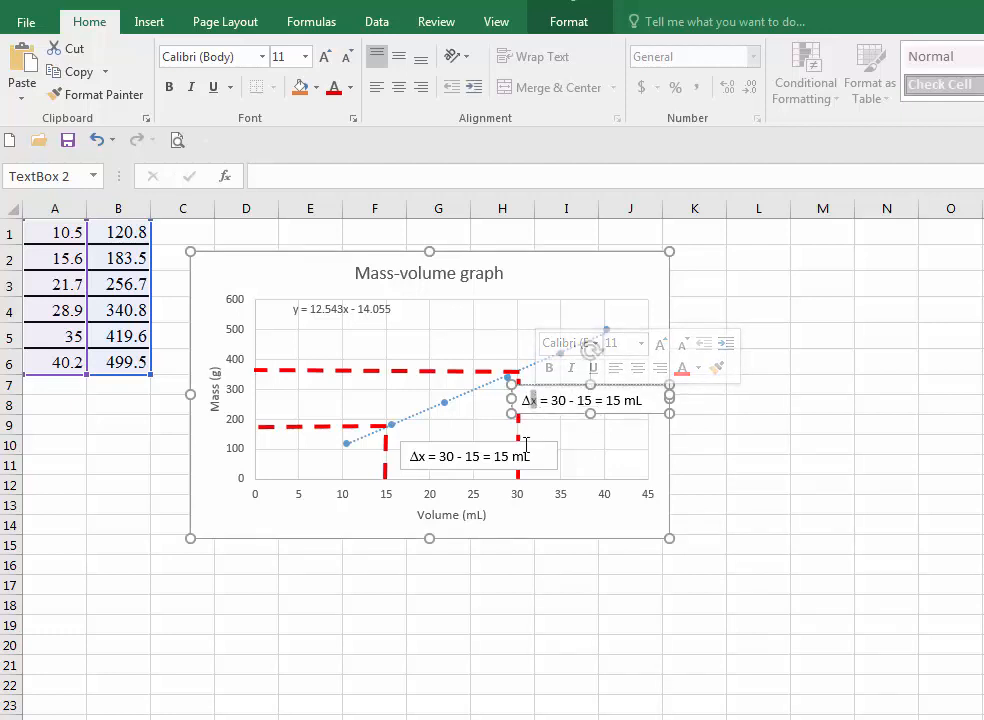
type("y")
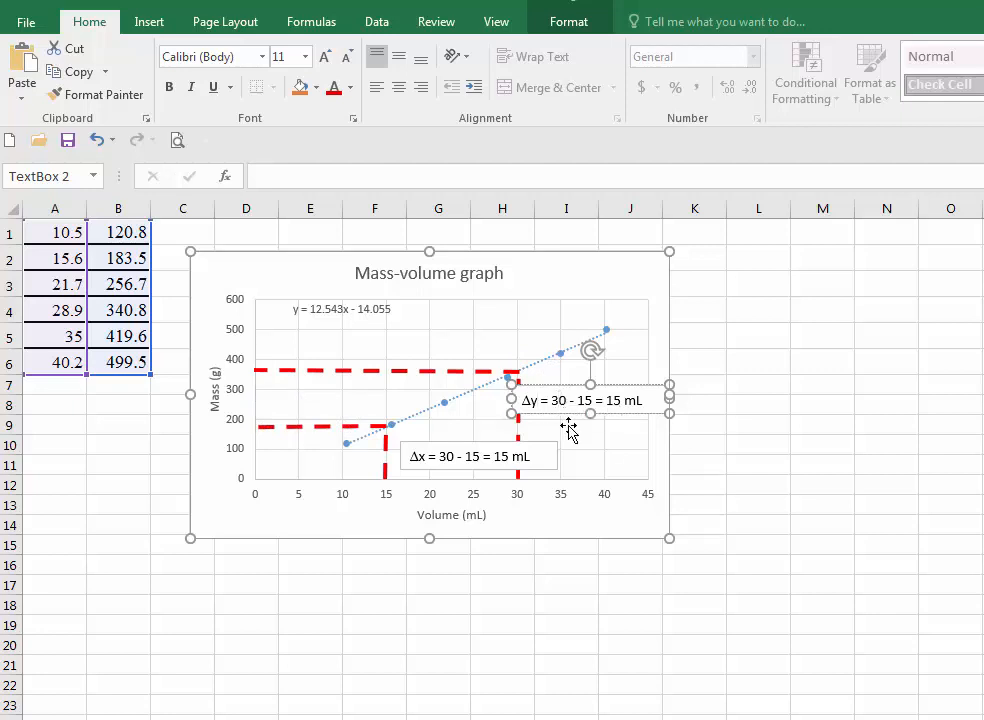
type("6")
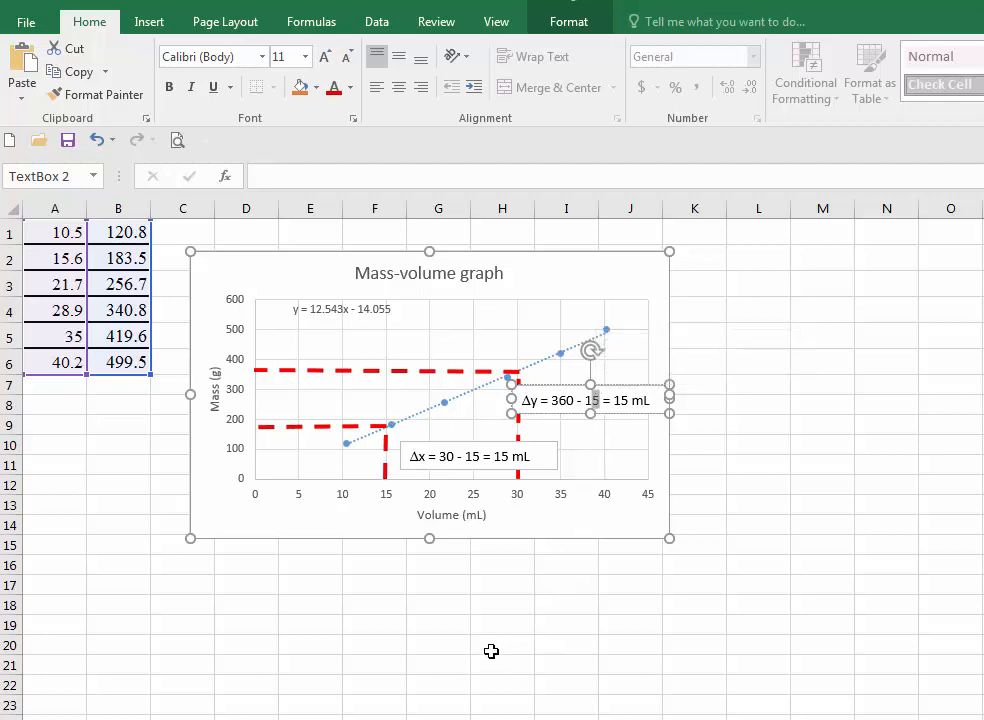
type("80")
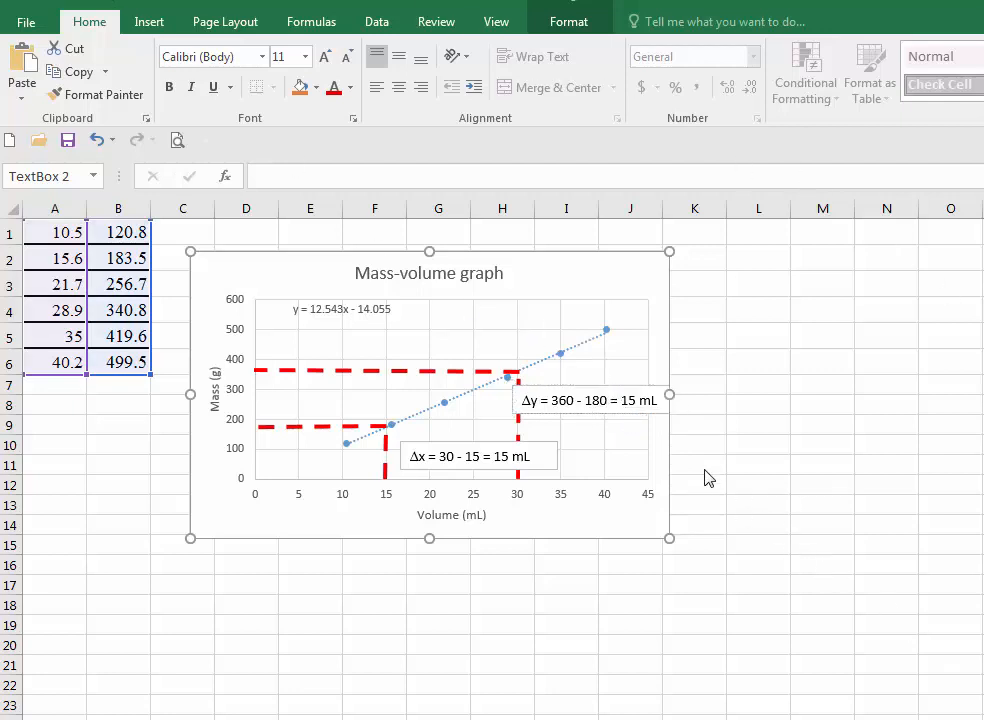
left_click(610, 401)
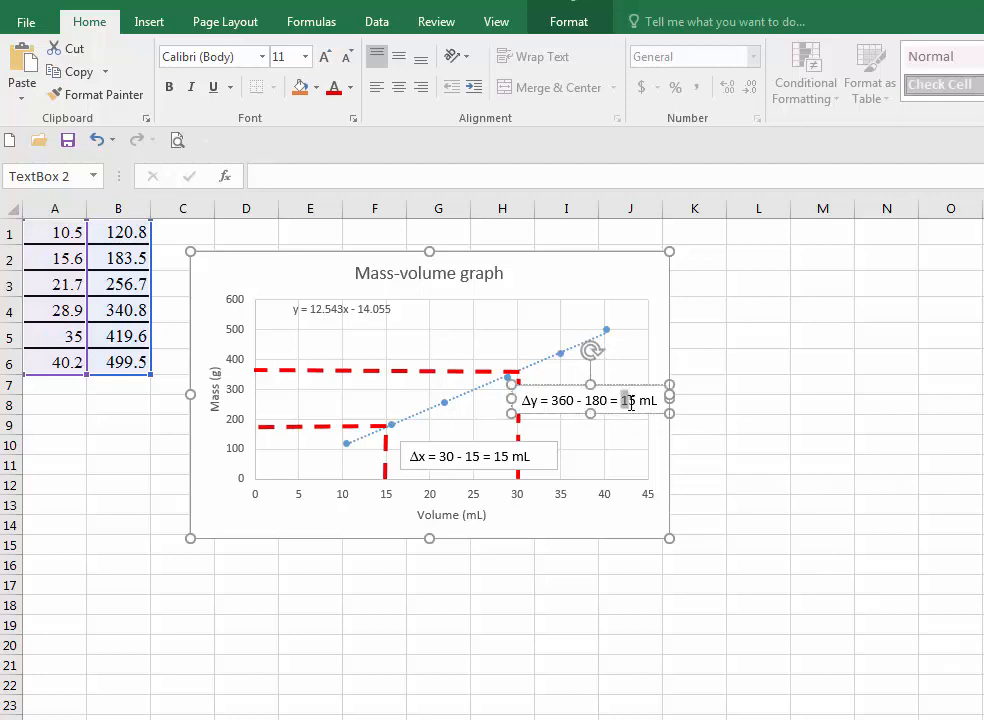
type("1")
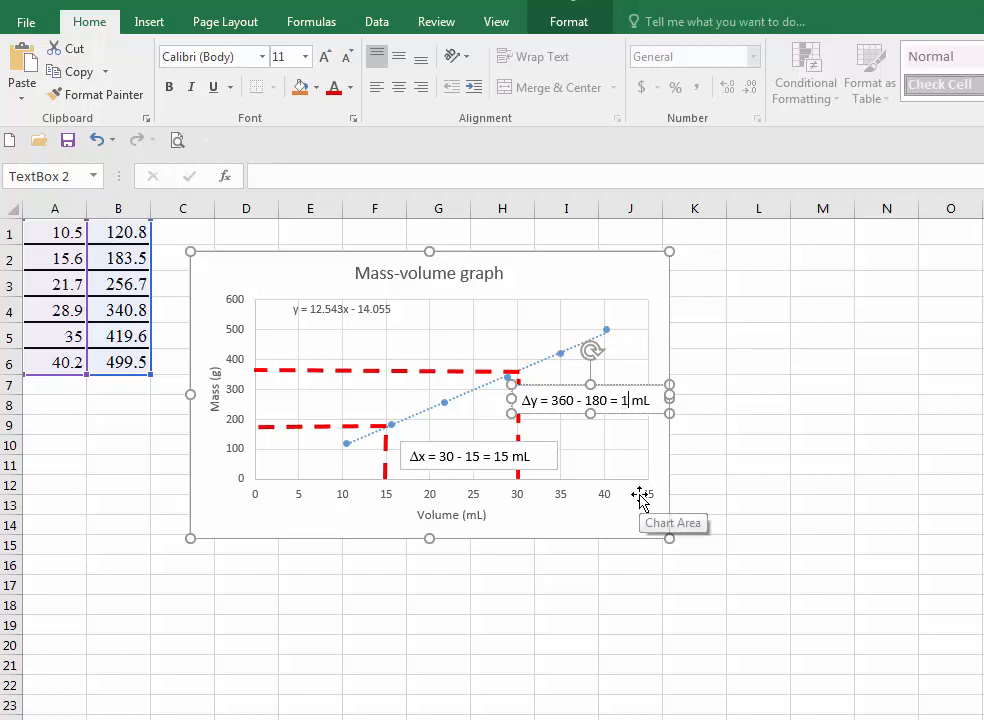
type("80")
left_click(638, 496)
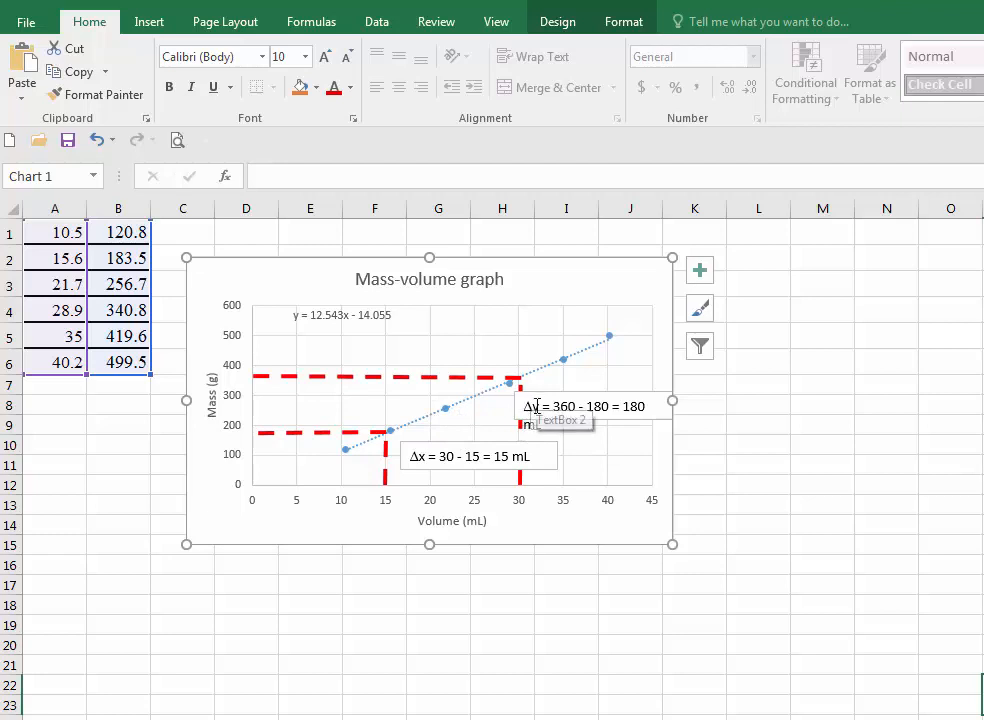
- Paste another text box copy near the top of the plot area, widen it, and change its text to "slope ="
left_click(301, 348)
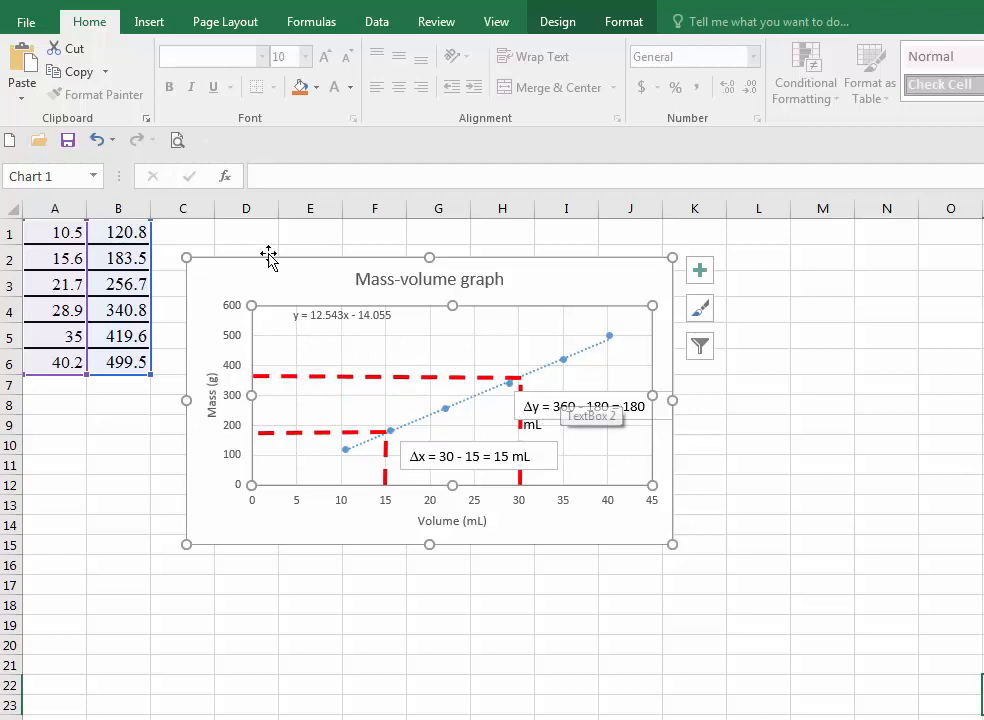
left_click(22, 65)
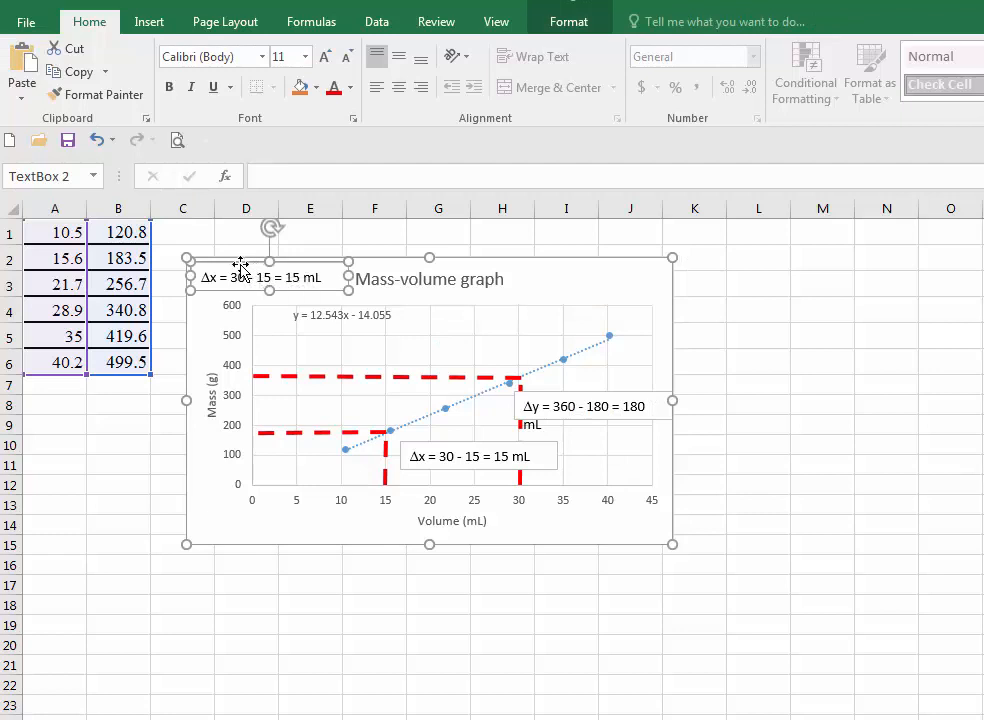
left_click_drag(244, 266, 323, 330)
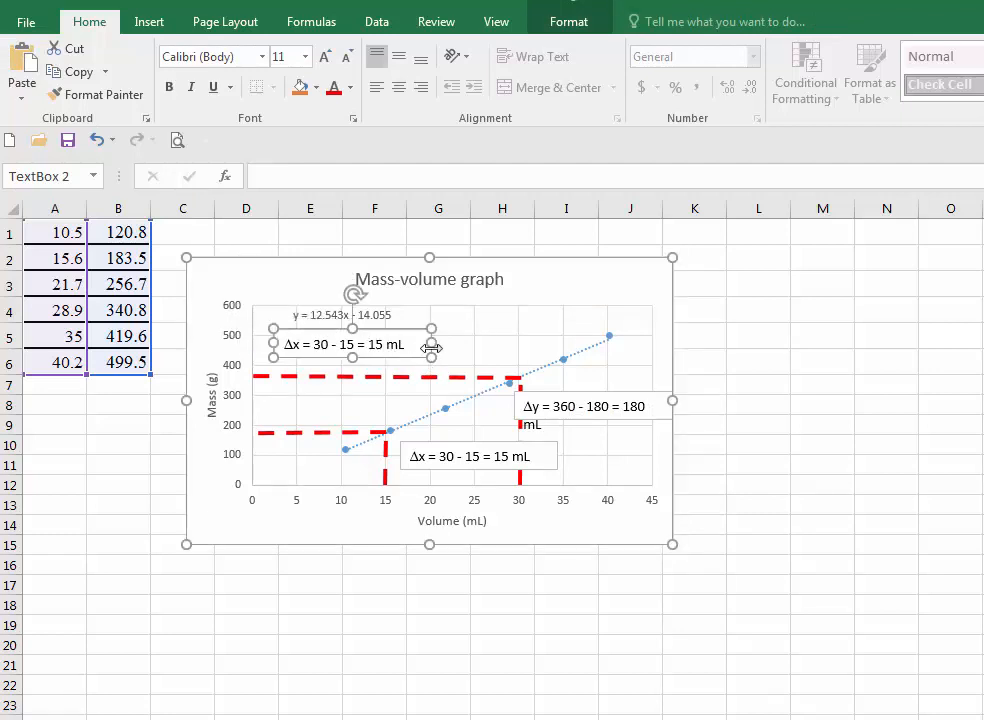
left_click_drag(431, 343, 552, 343)
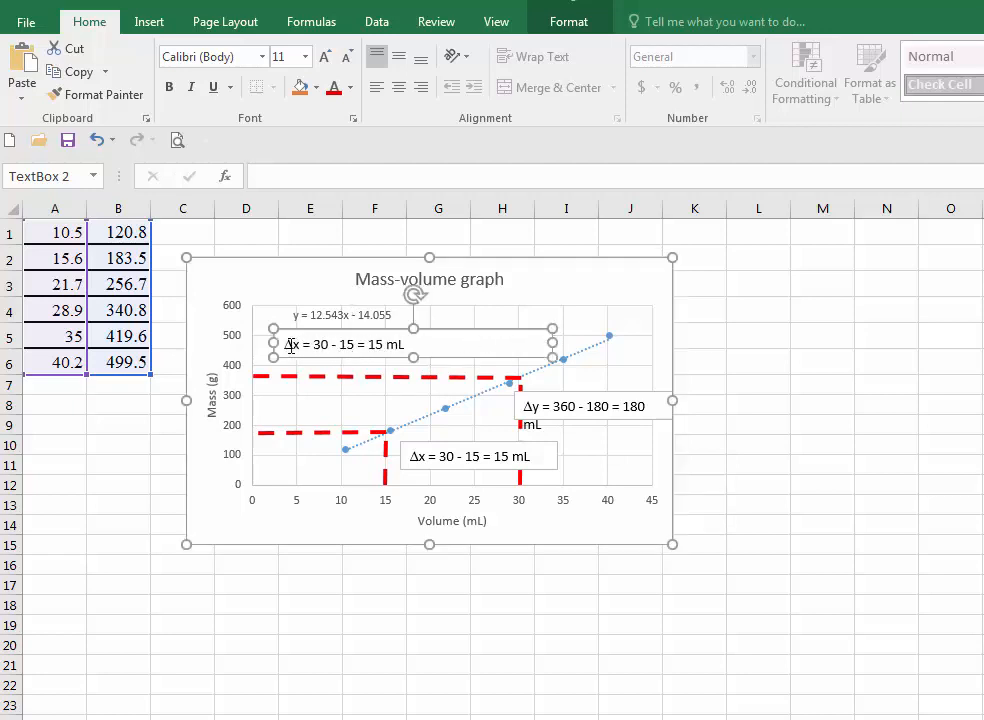
left_click_drag(285, 344, 406, 344)
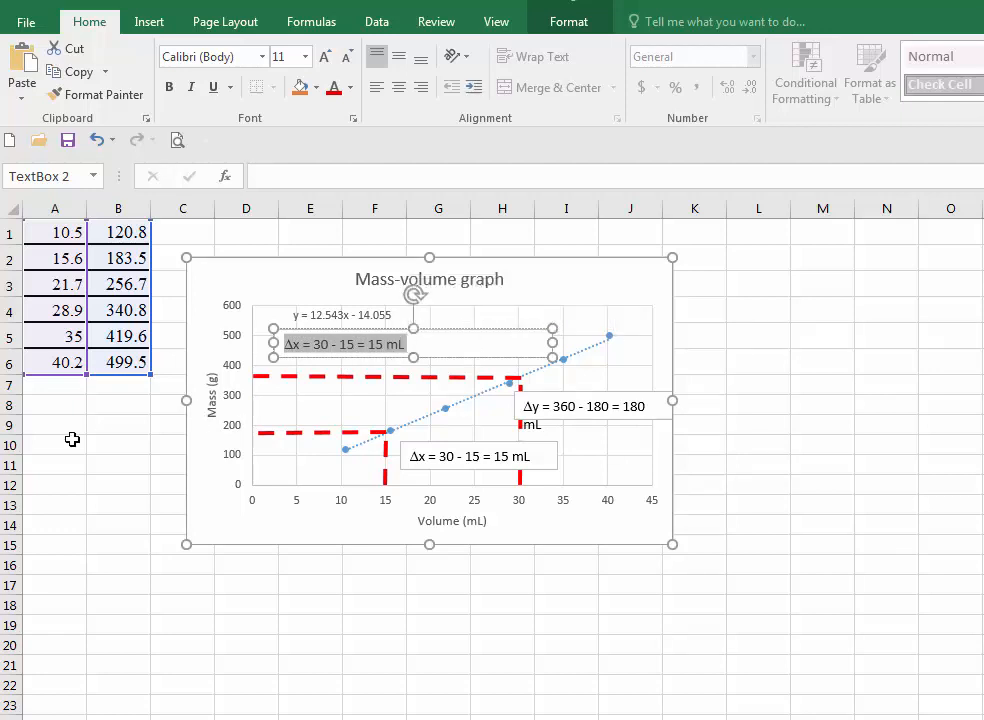
type("slope =")
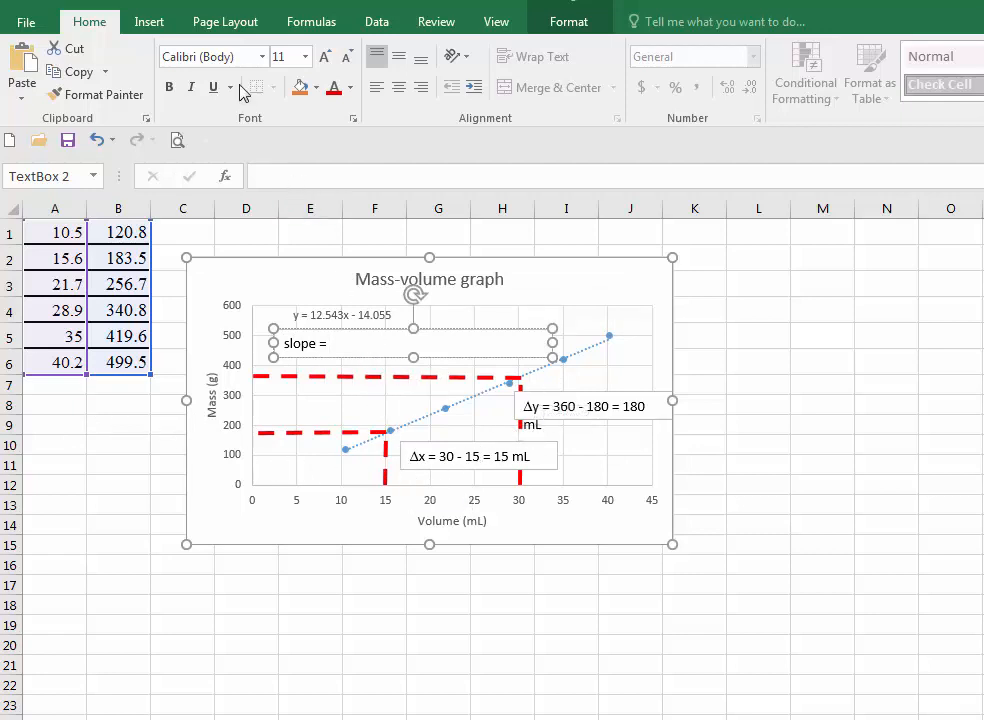
- Insert an equation with a stacked fraction after "slope =" in that text box
left_click(152, 22)
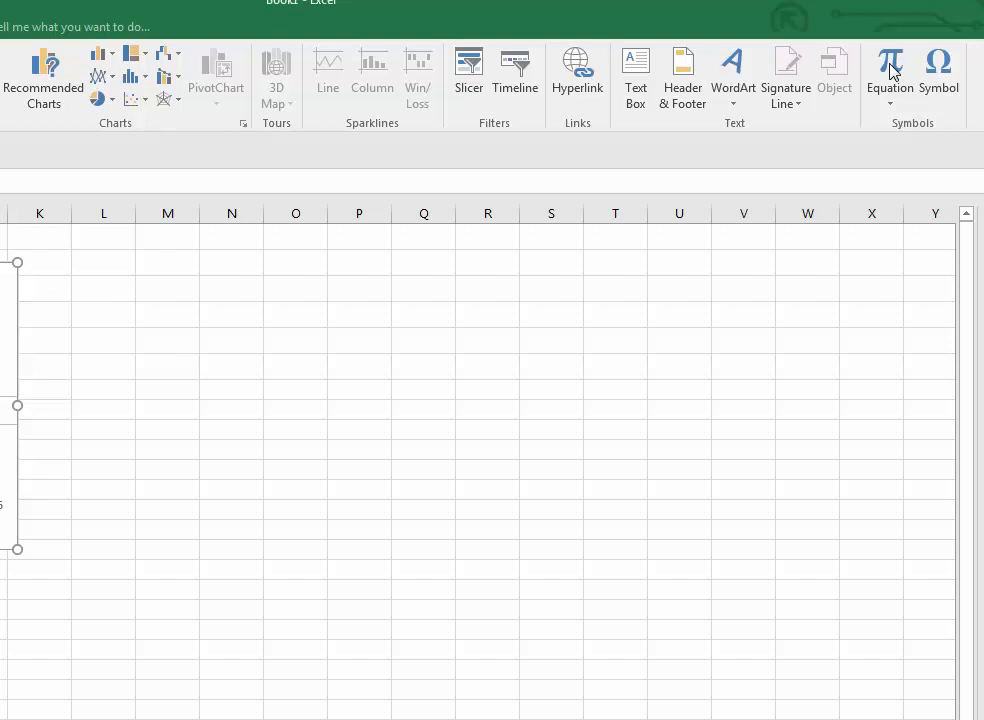
left_click(890, 68)
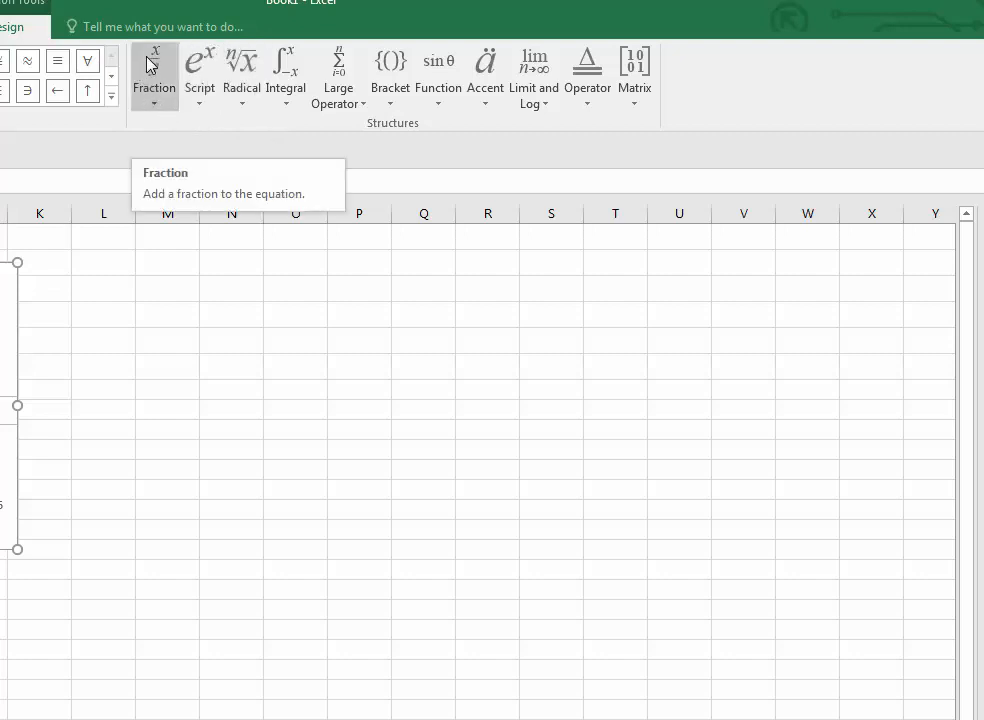
left_click(155, 105)
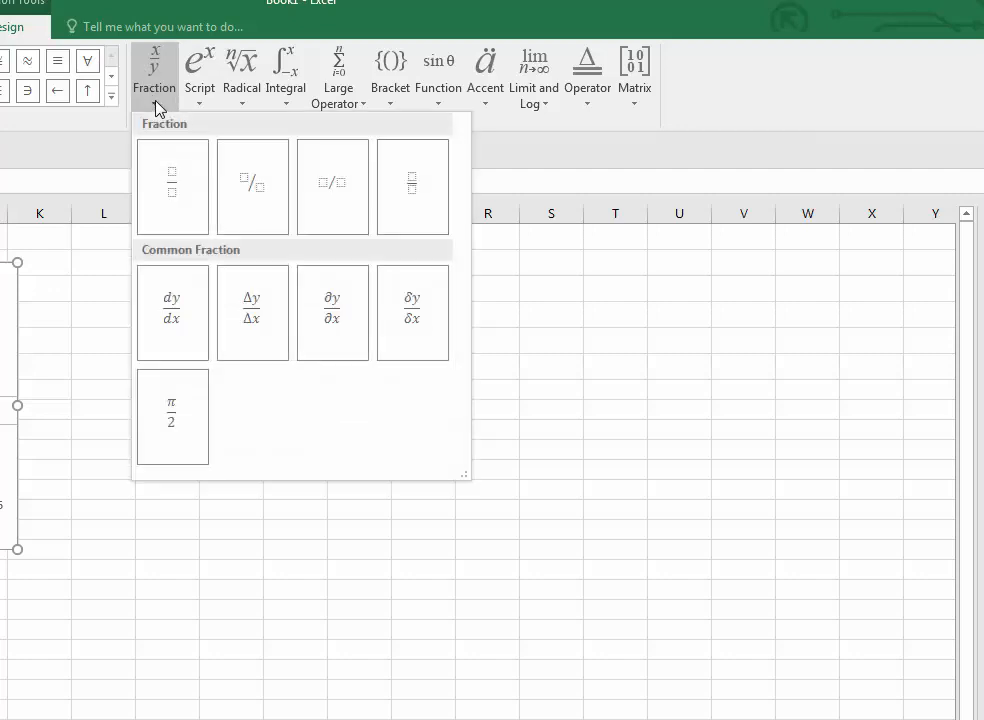
left_click(167, 194)
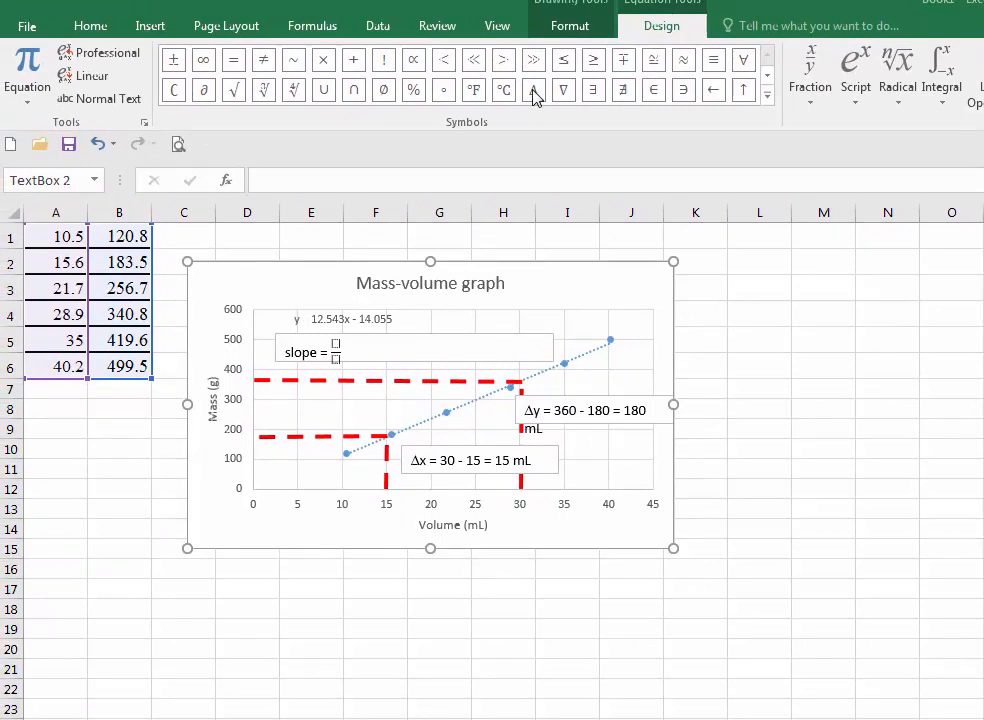
- Fill the fraction with Δy as numerator and Δx as denominator, then add an equals sign after it
left_click(336, 352)
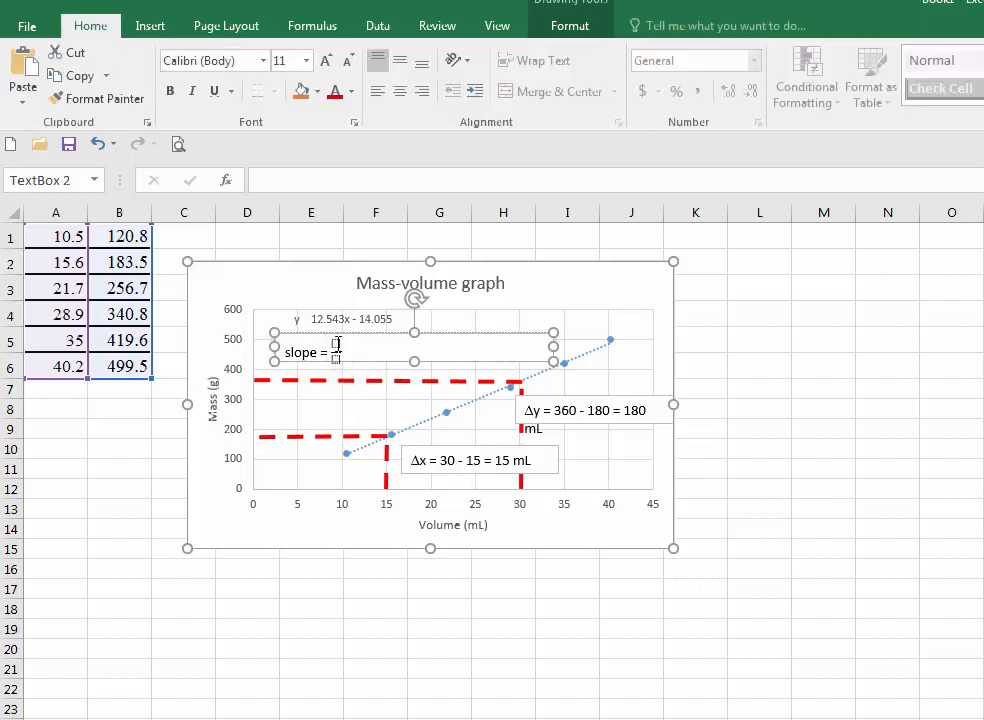
left_click(338, 344)
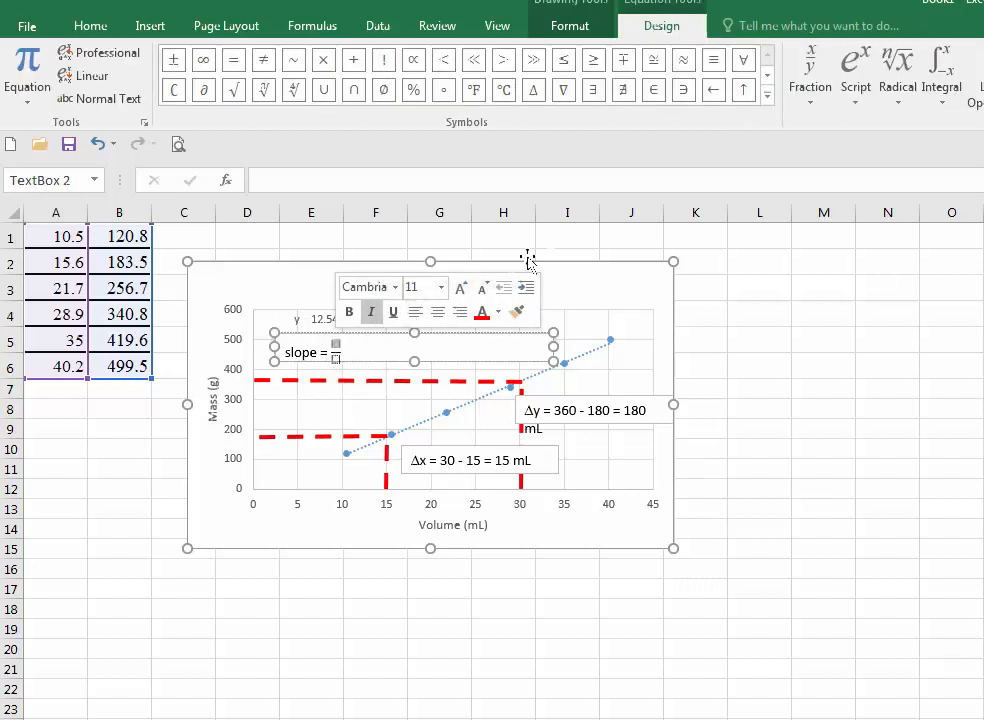
left_click(532, 95)
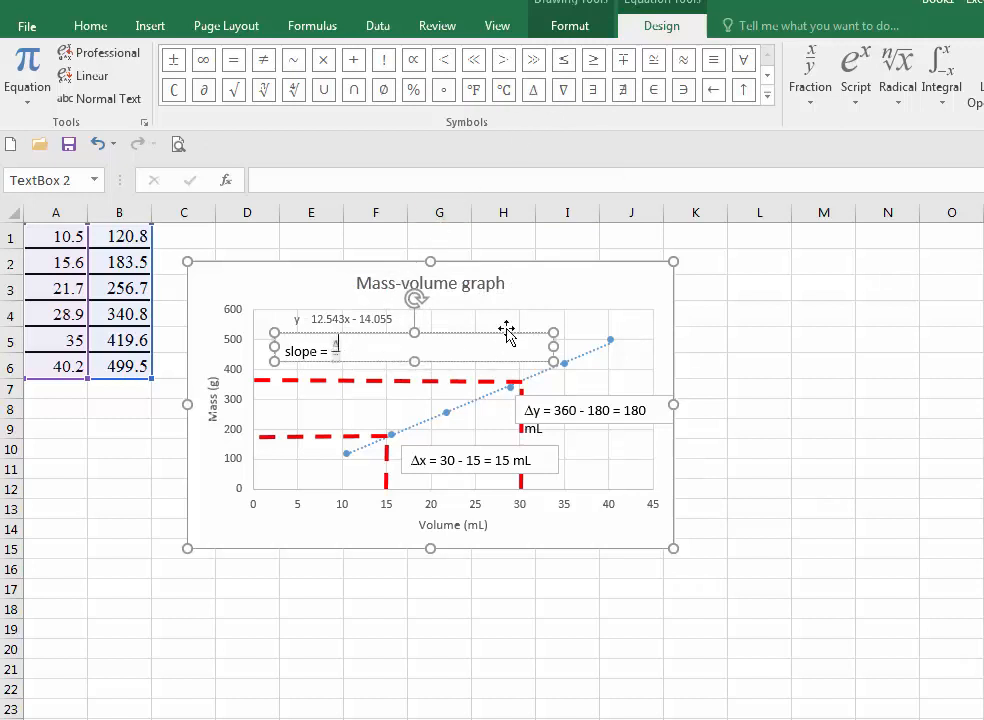
type("y")
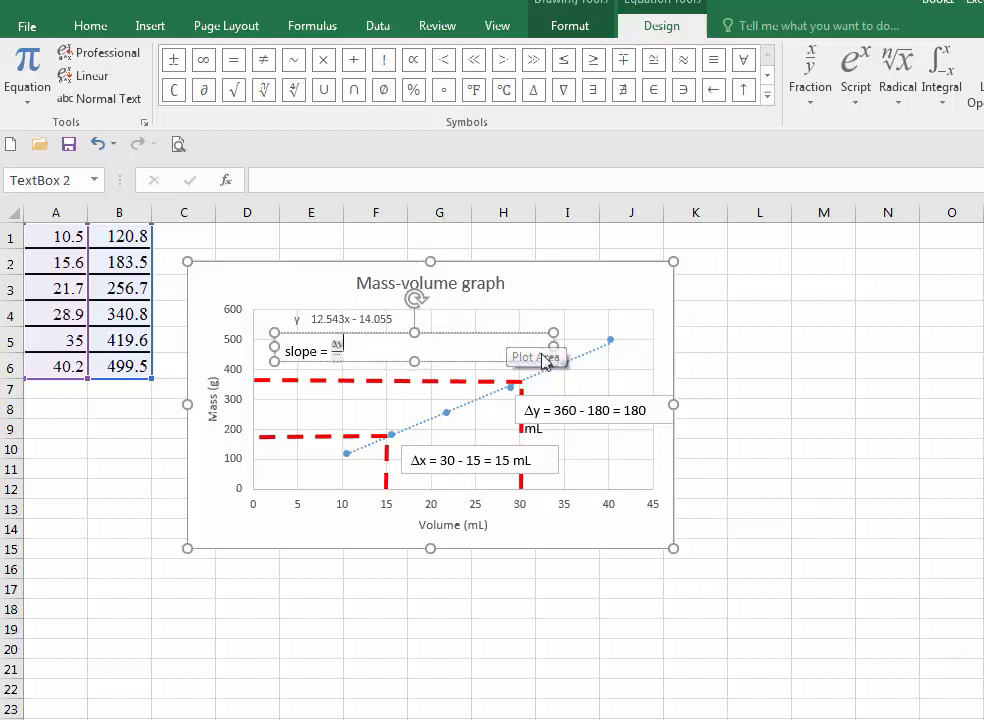
left_click(336, 362)
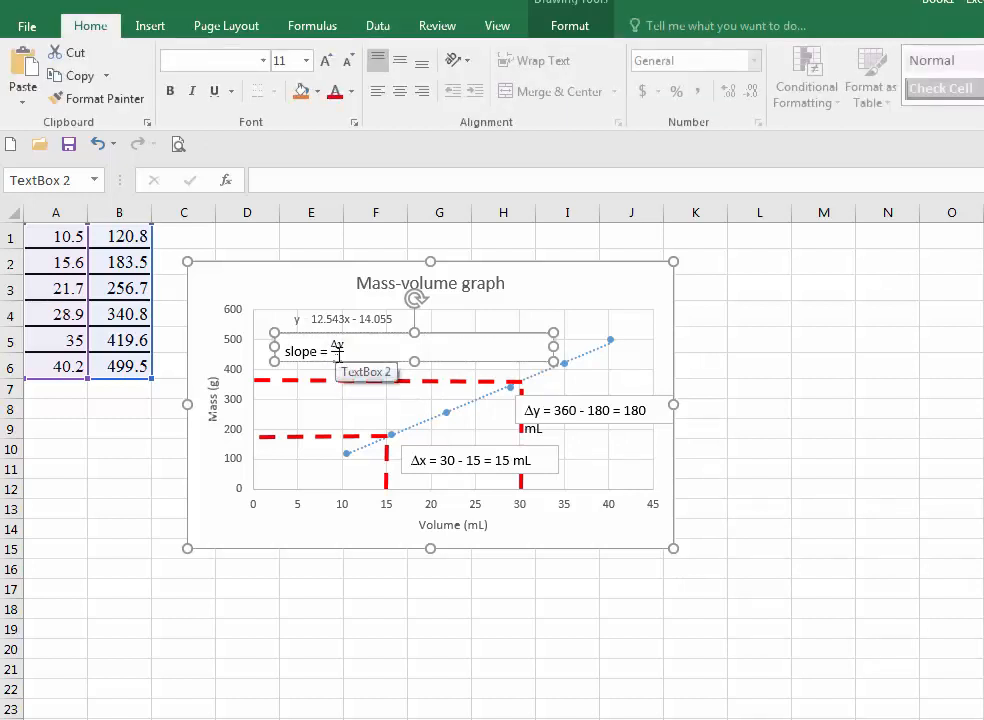
left_click(337, 355)
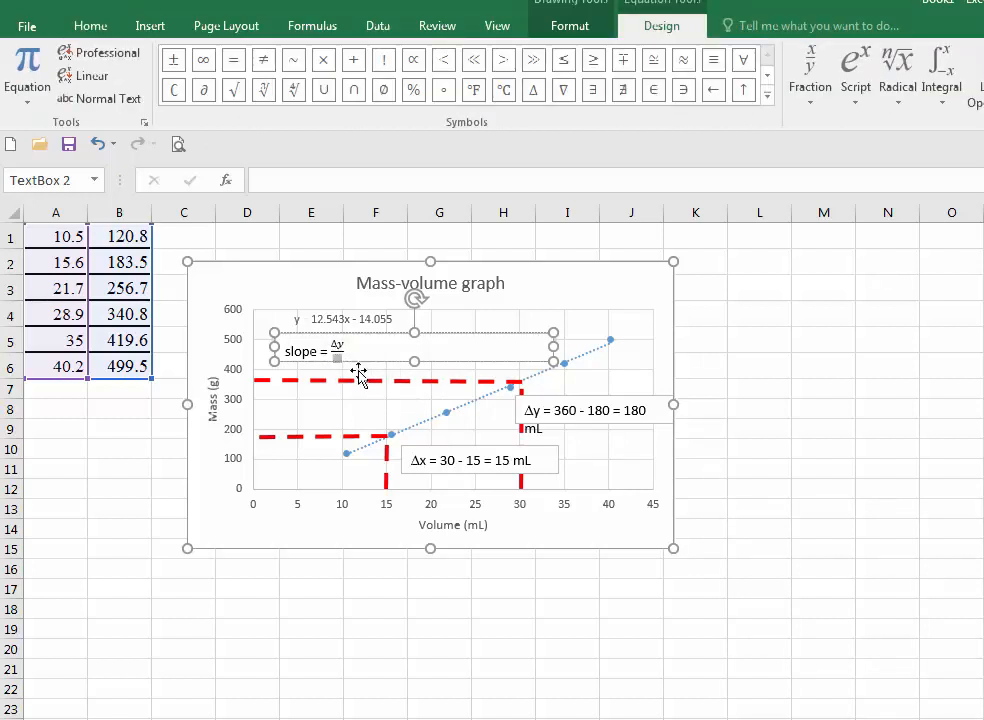
left_click(532, 92)
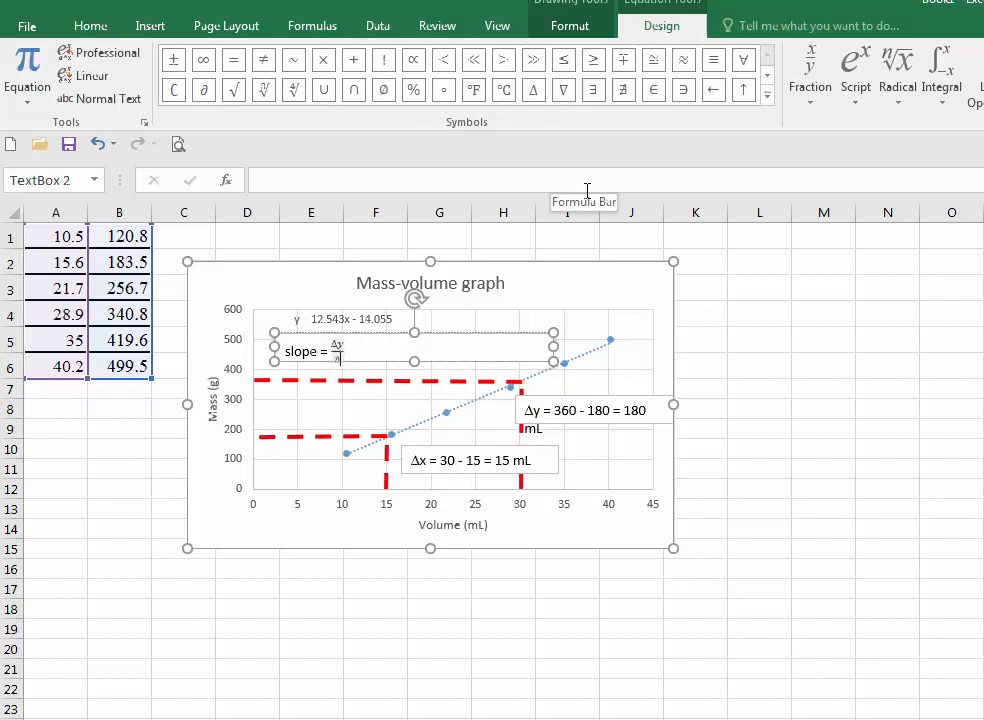
type("x ")
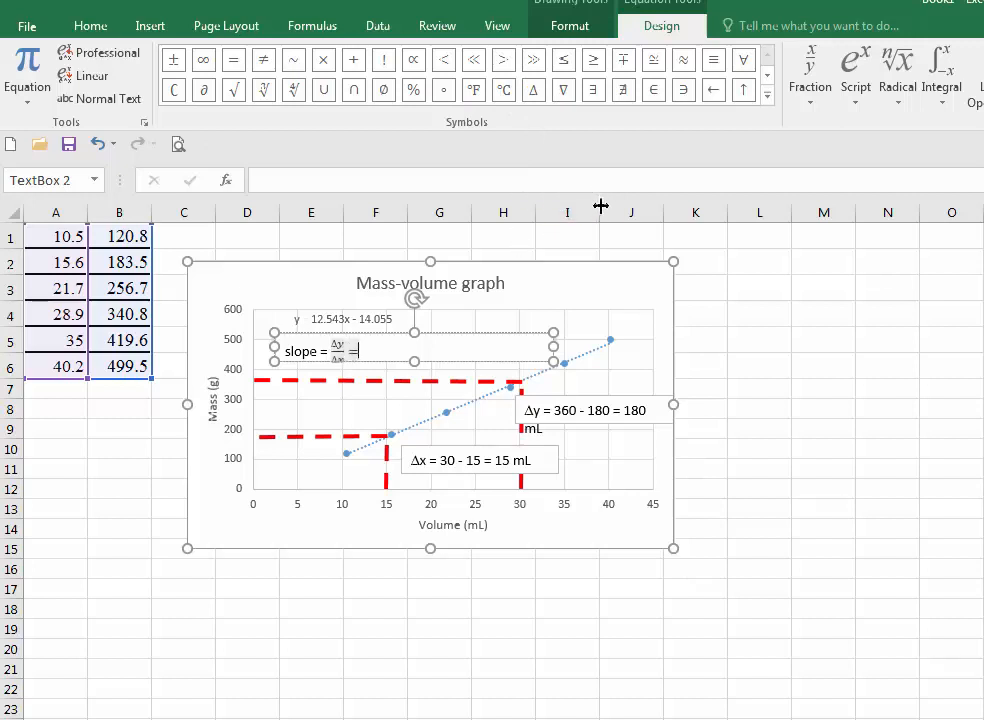
type("=")
- Insert another stacked fraction after the equals sign and enter 180 m as its numerator
left_click(148, 26)
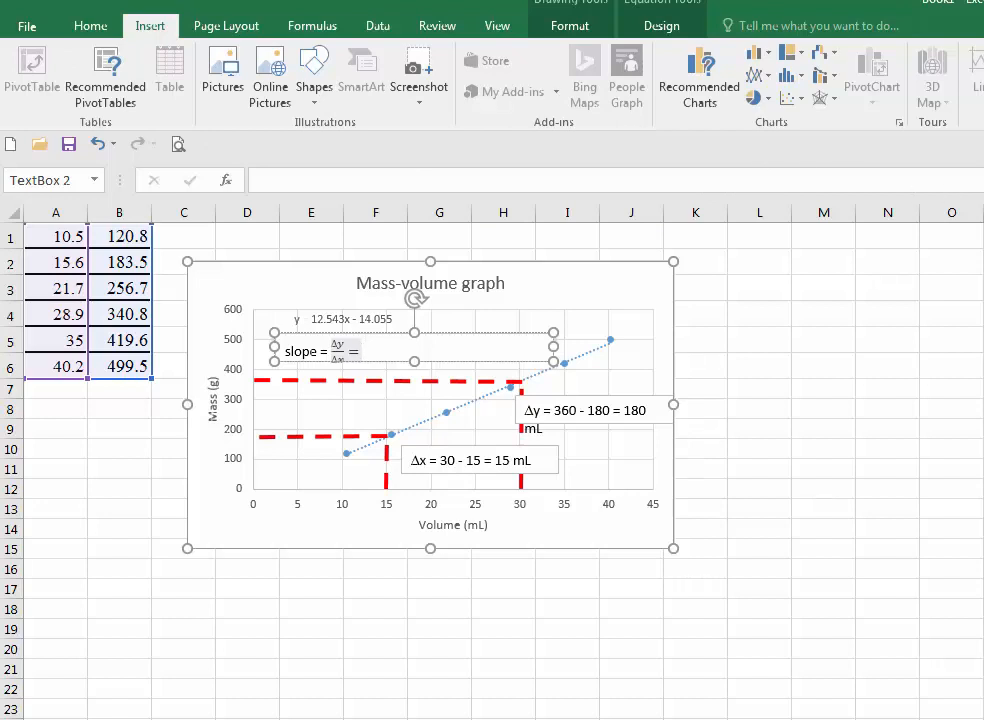
key("Right")
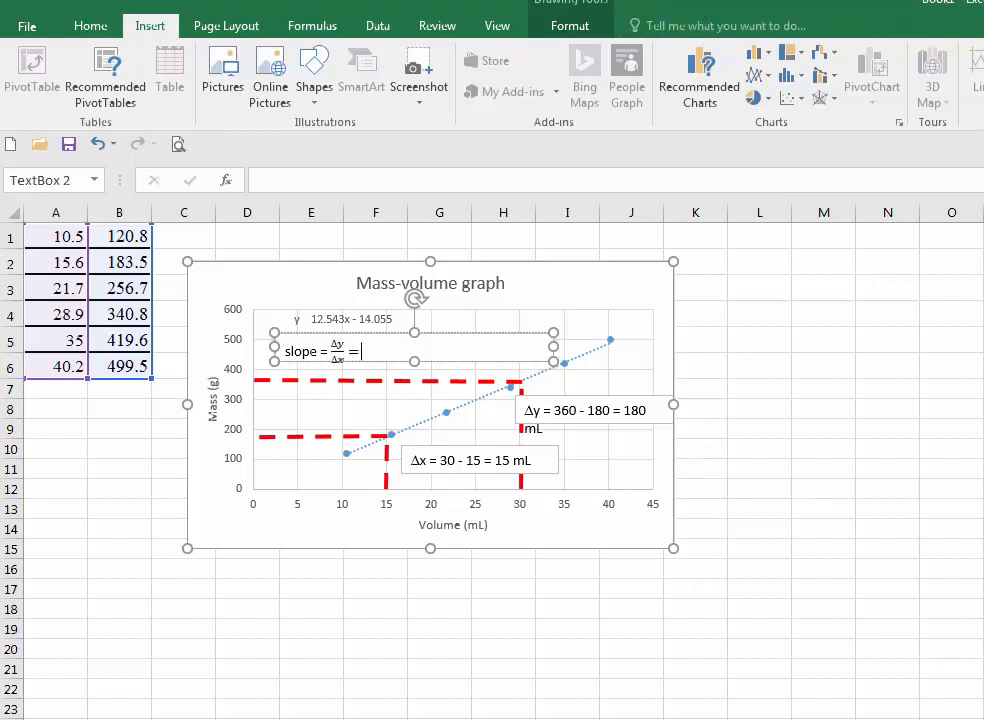
key("alt+equal")
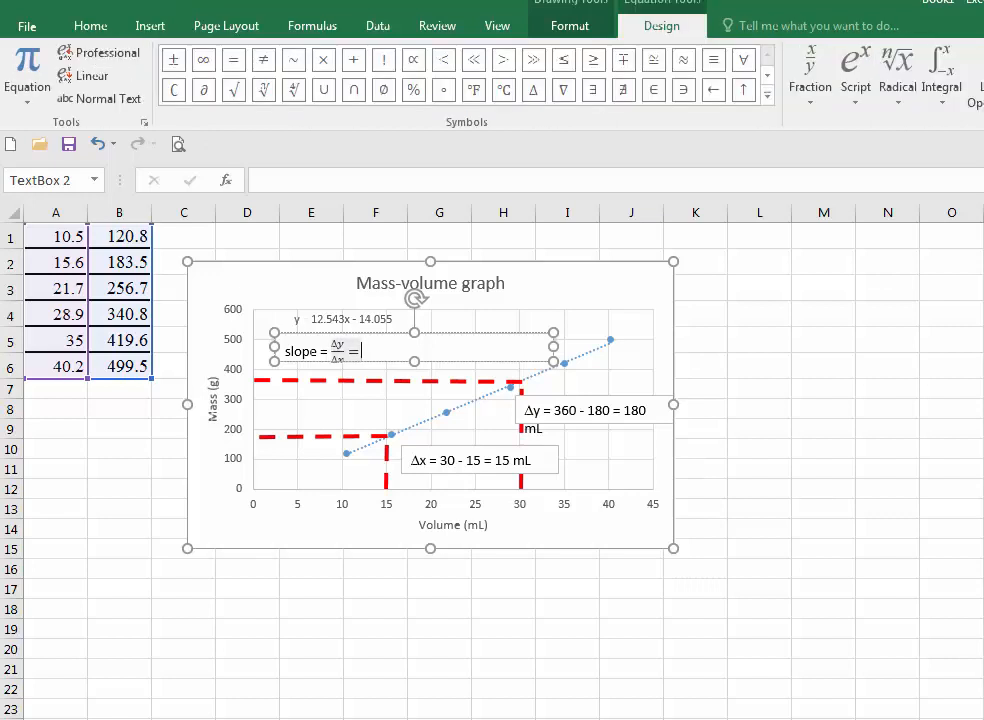
left_click(809, 95)
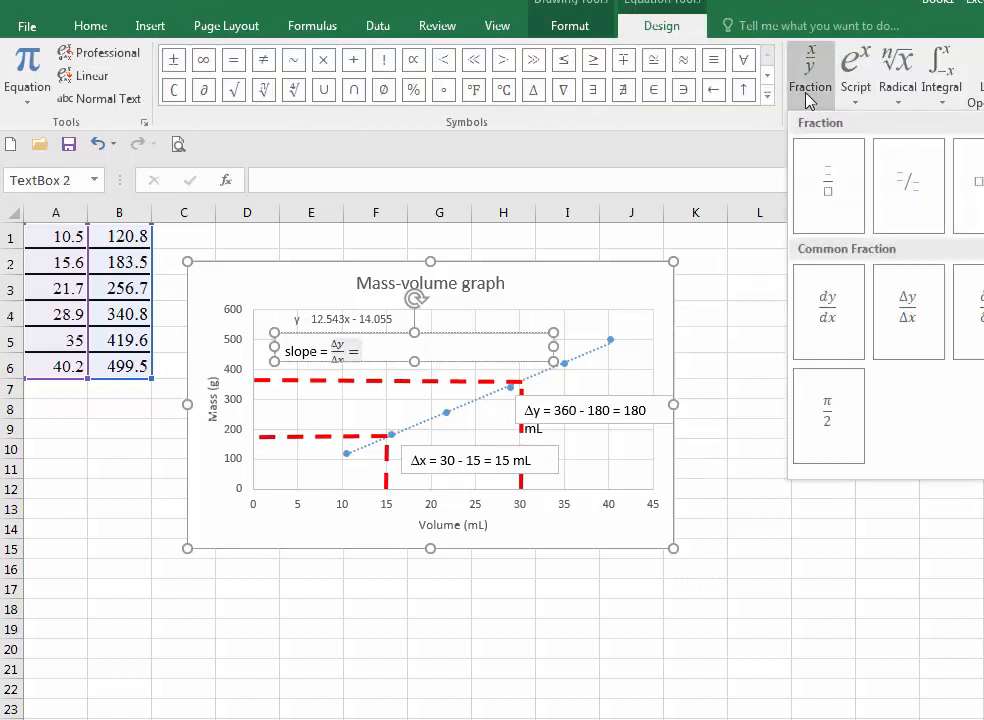
left_click(827, 193)
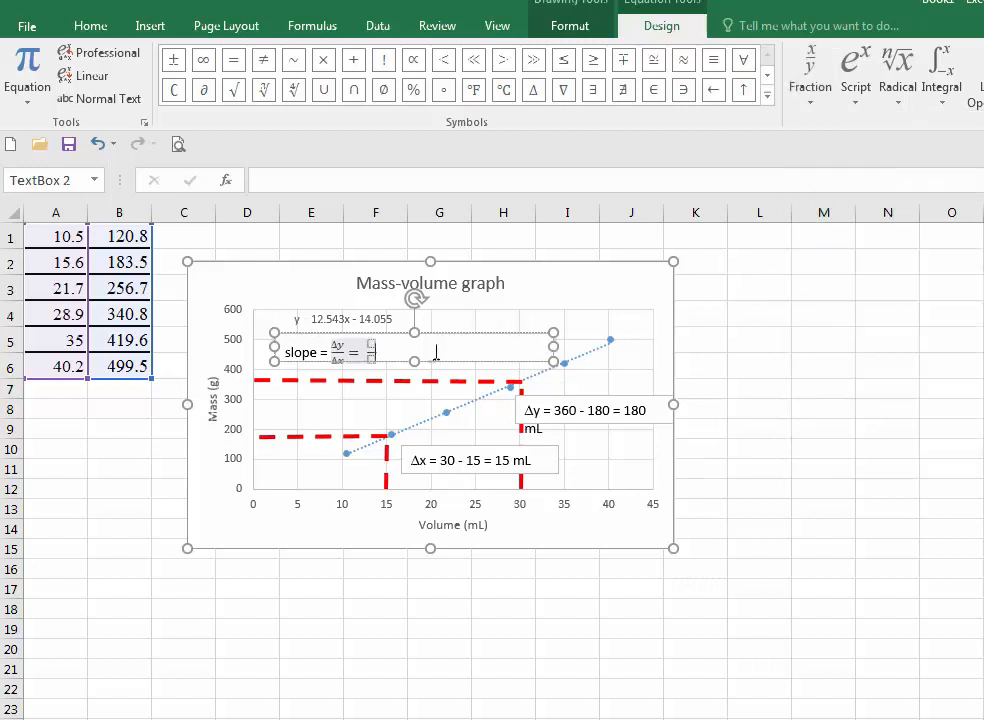
left_click(373, 346)
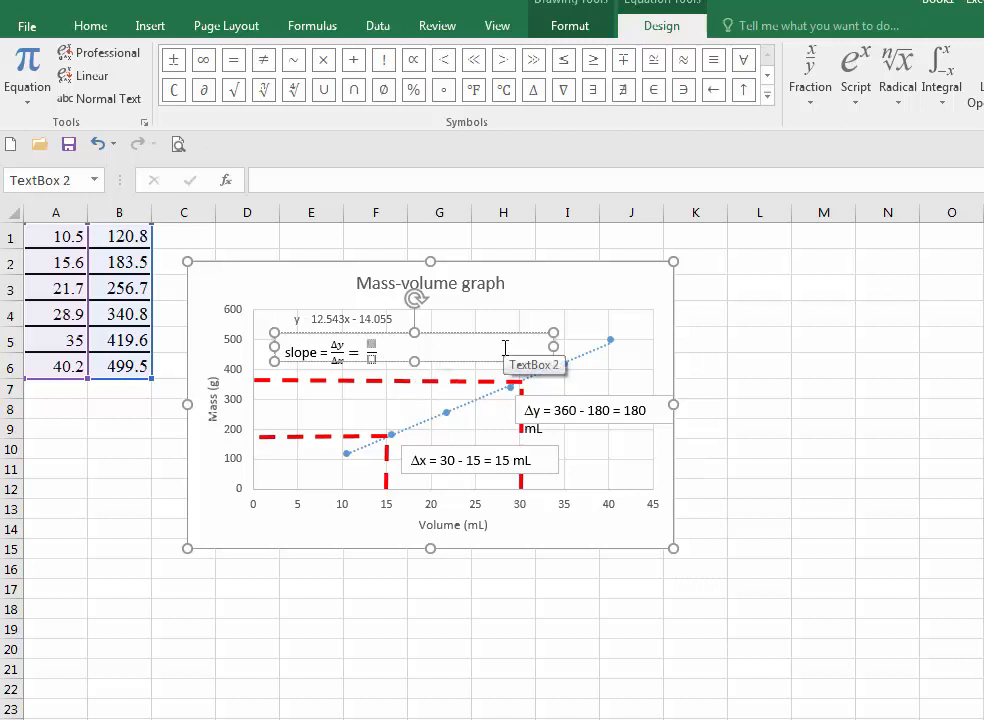
type("18")
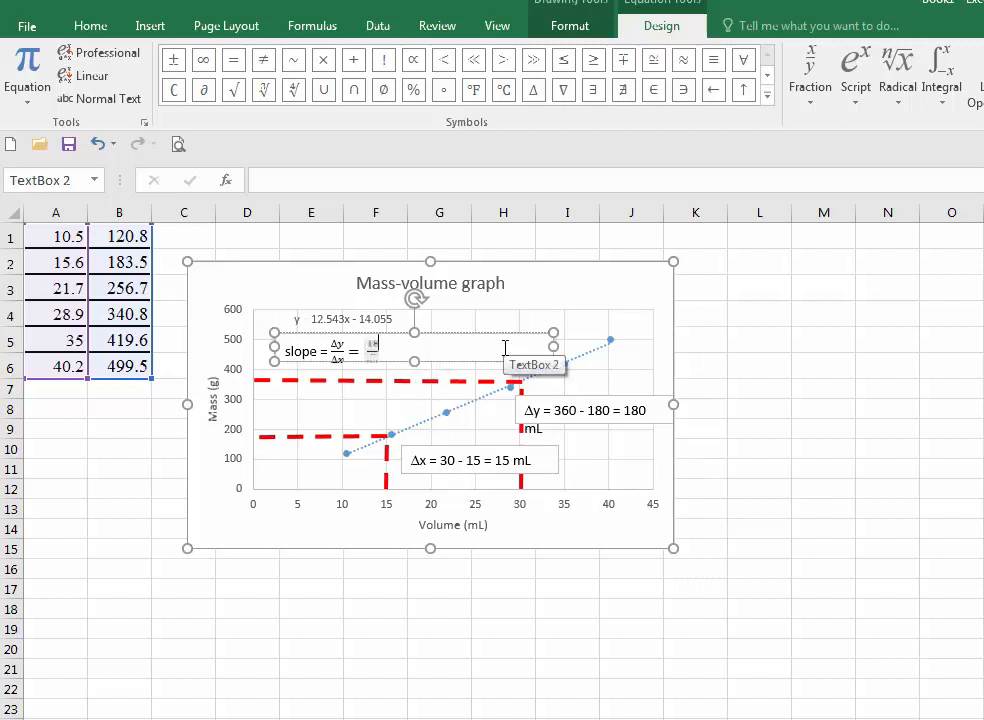
type("0 m")
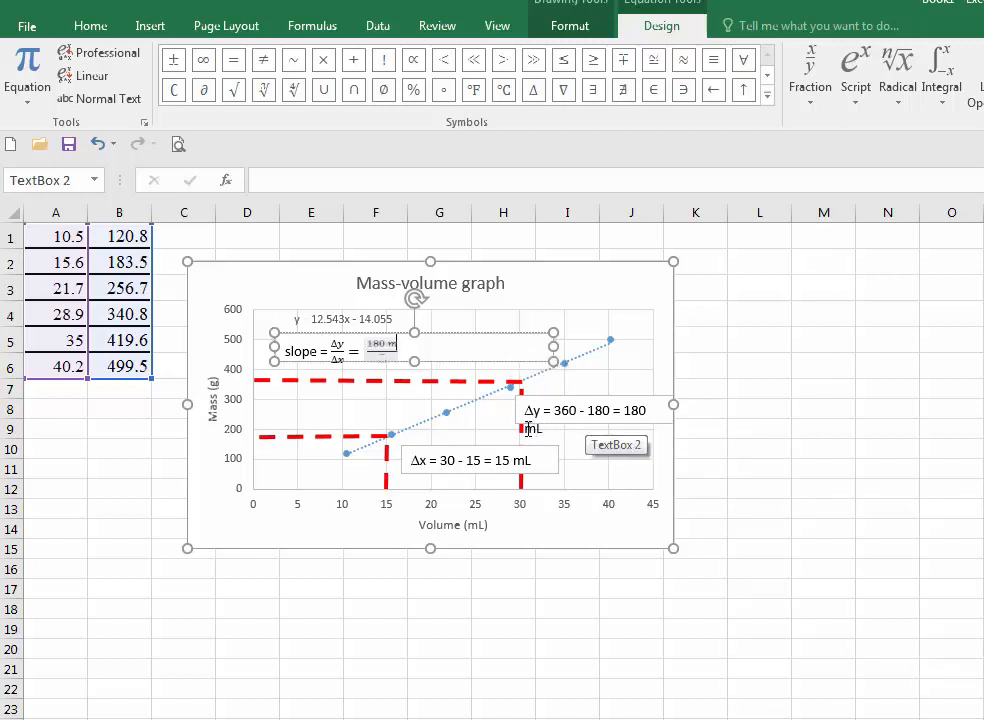
- Change the unit at the end of the Δy label to g
left_click_drag(532, 427, 544, 434)
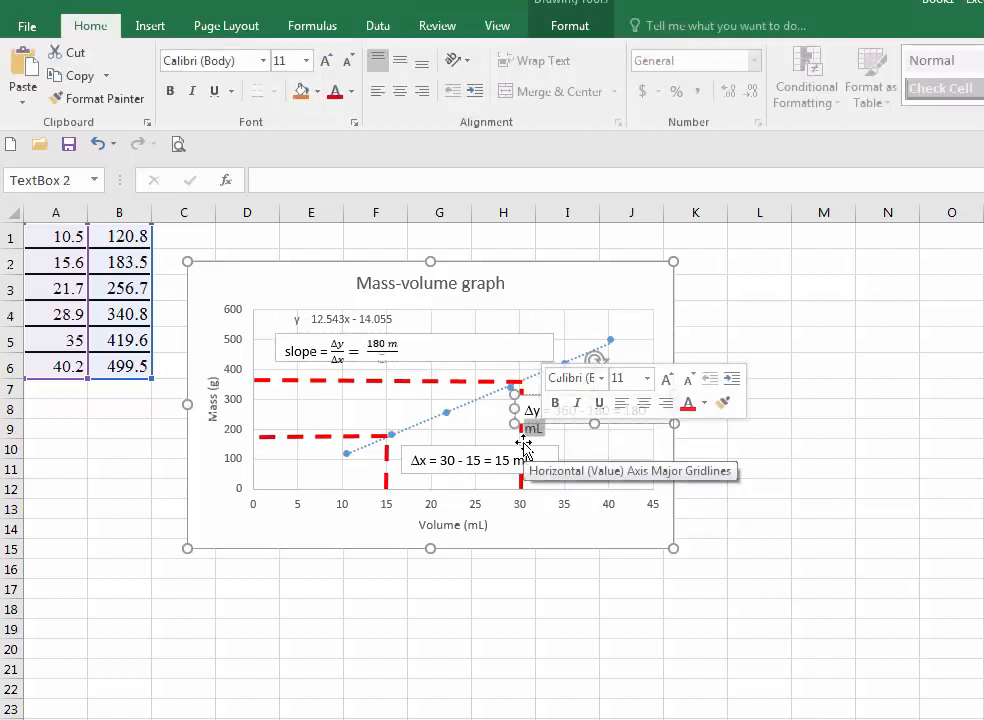
type("g")
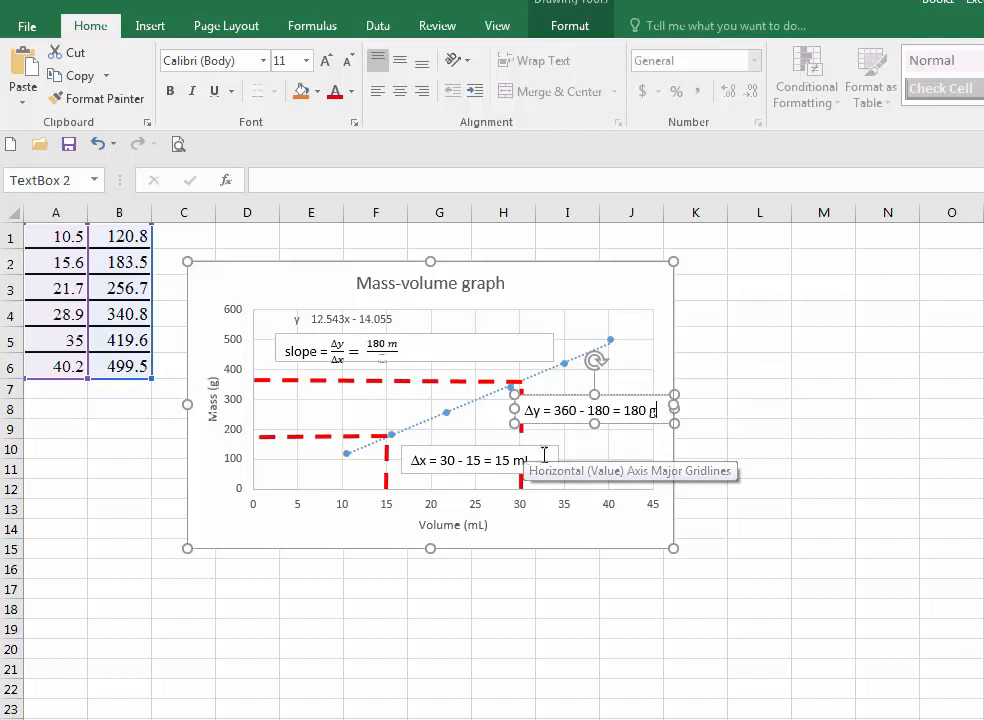
- Make the second fraction read 180 g over 15 mL
left_click(397, 345)
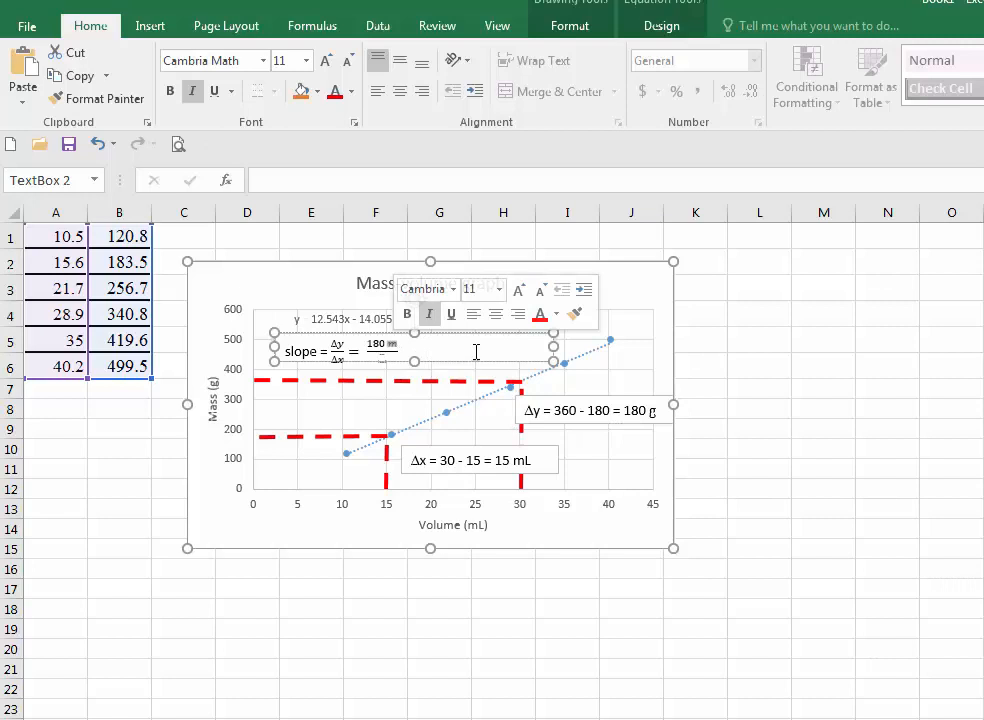
left_click(381, 352)
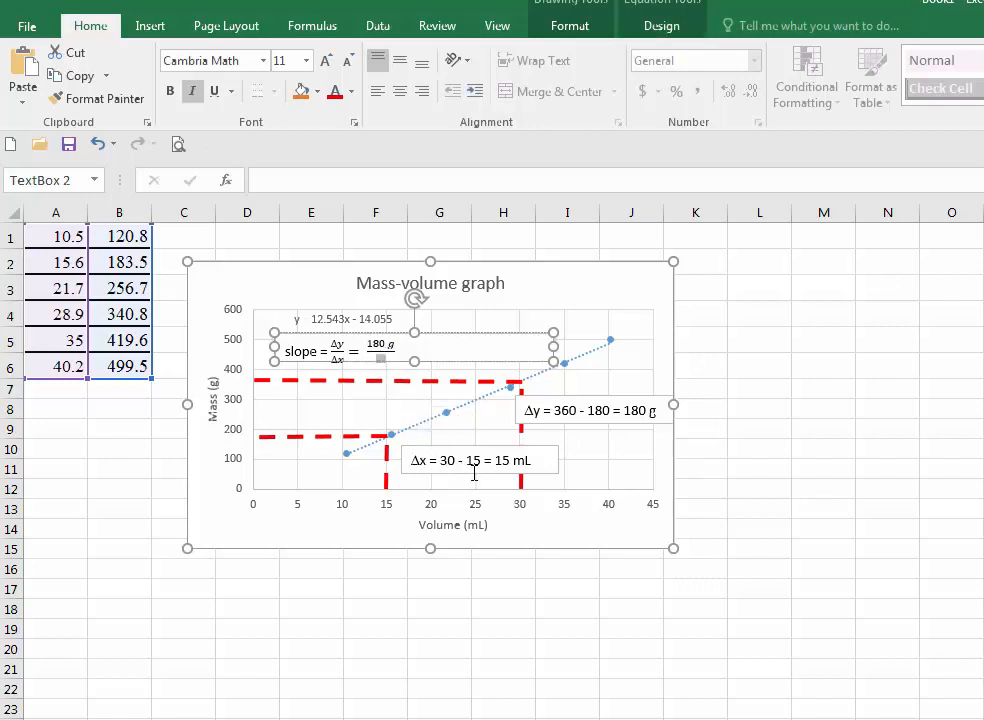
type("1")
type("5 mL =")
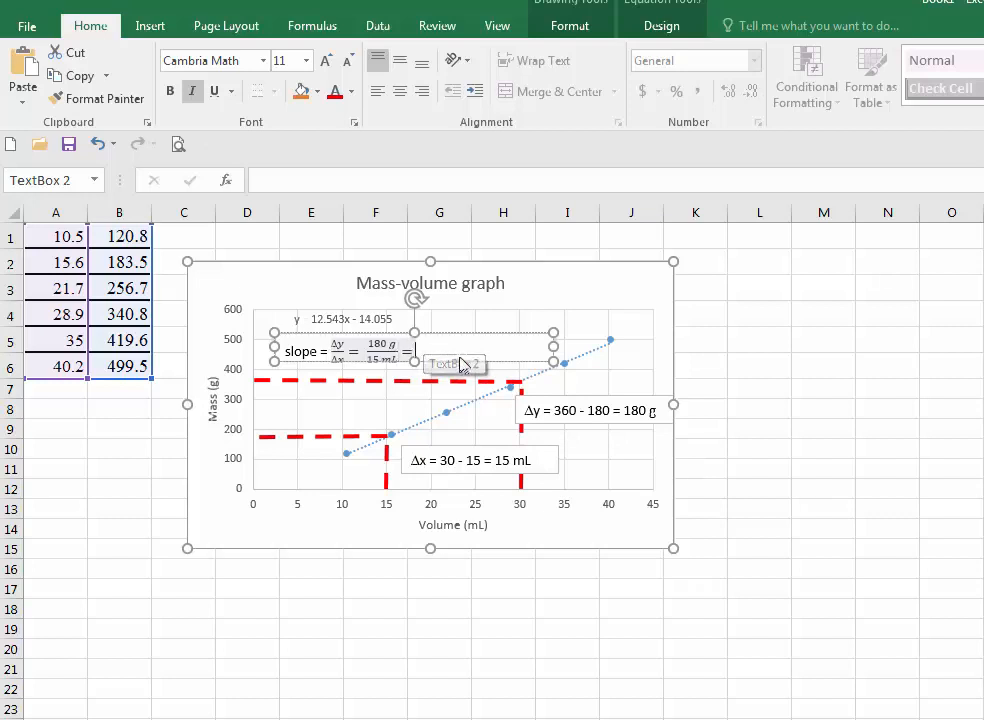
- Append "= 12 g/mL" after the second fraction in the slope text box and deselect it
key("Right")
type("=")
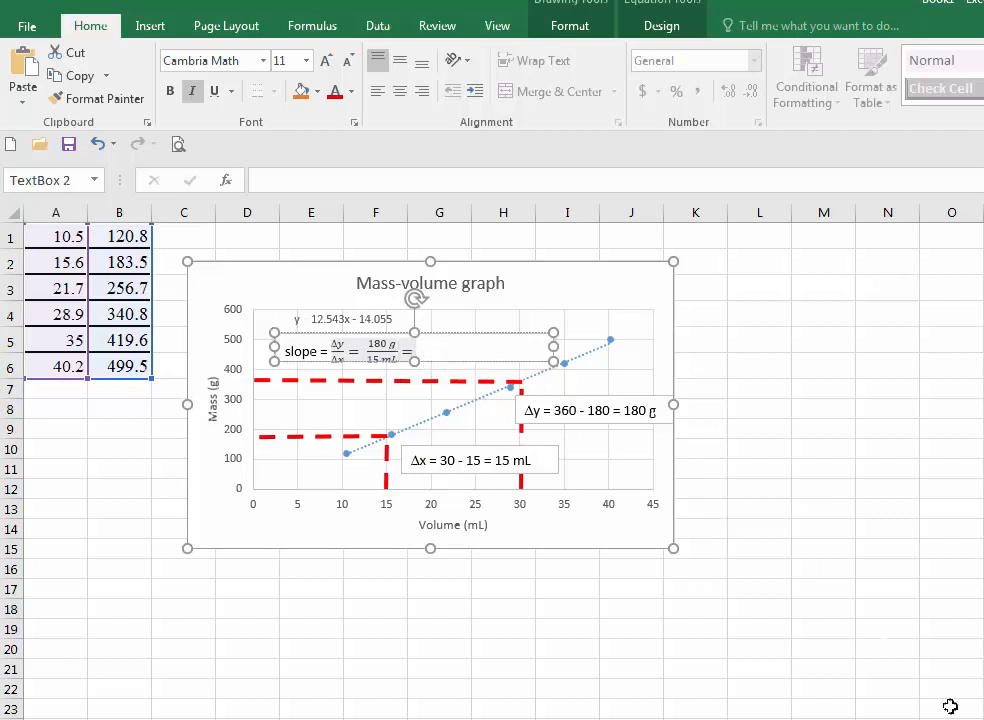
key("Escape")
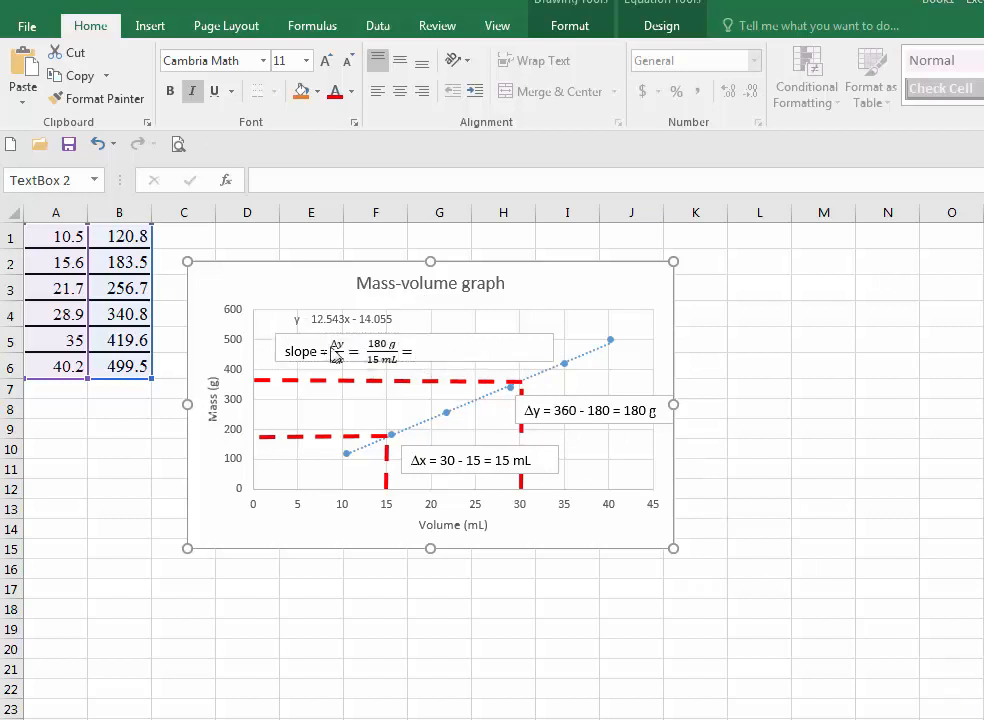
left_click(423, 359)
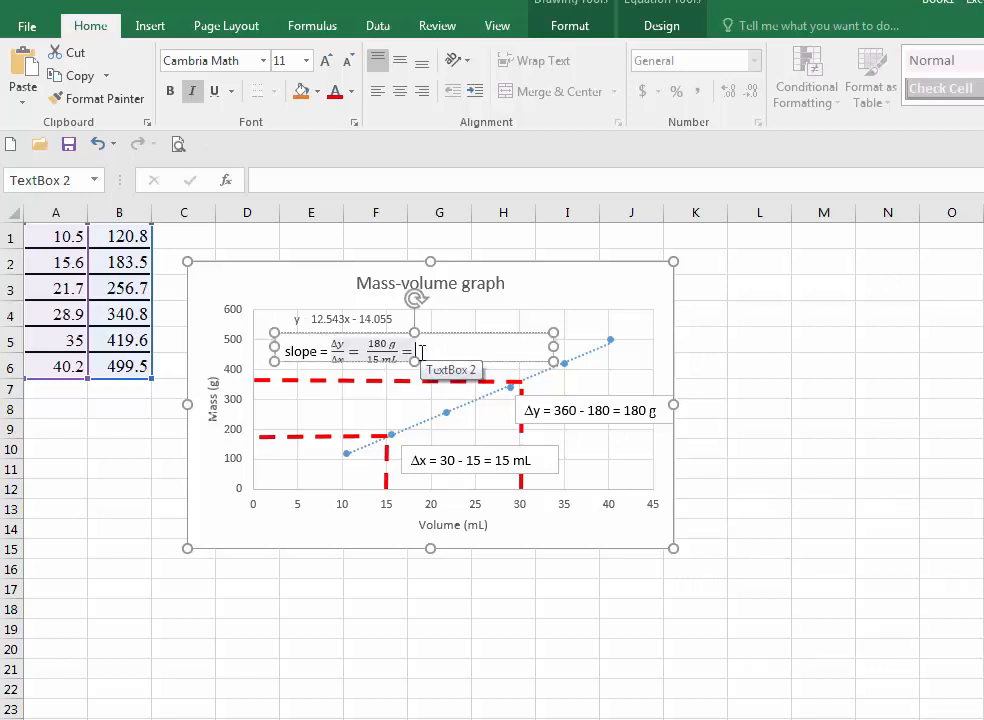
type("12 g")
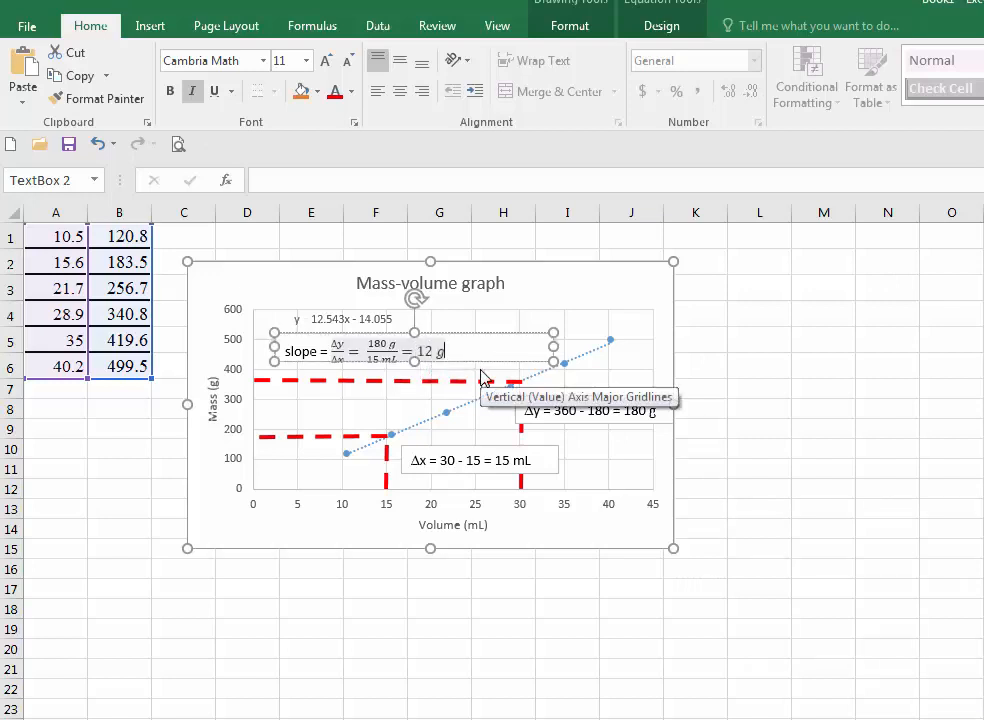
type("/mL")
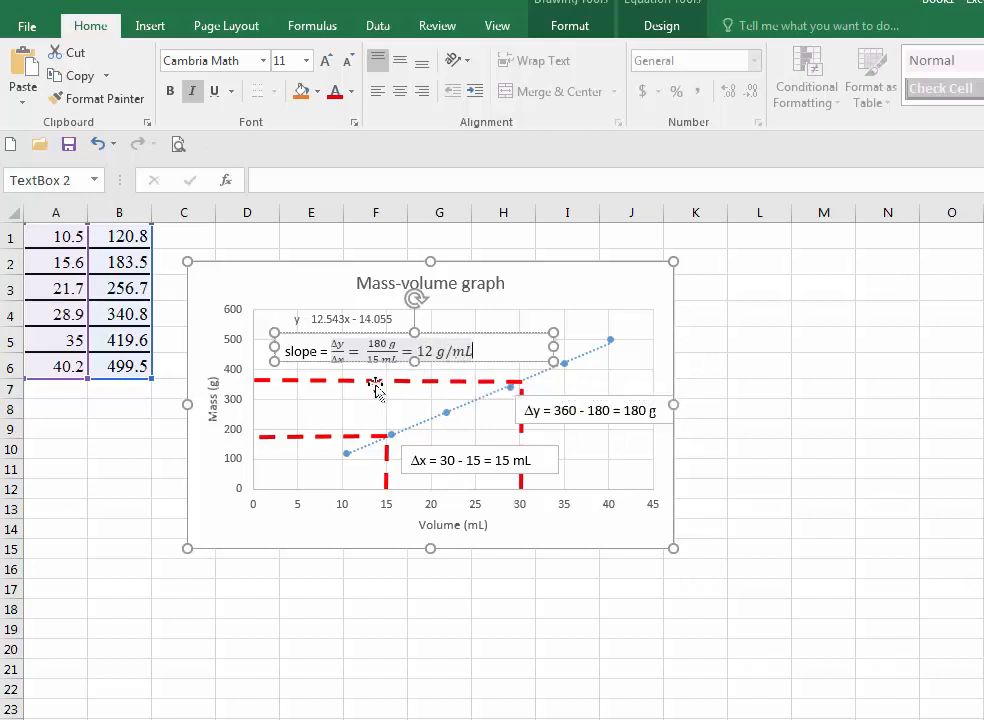
left_click(592, 300)
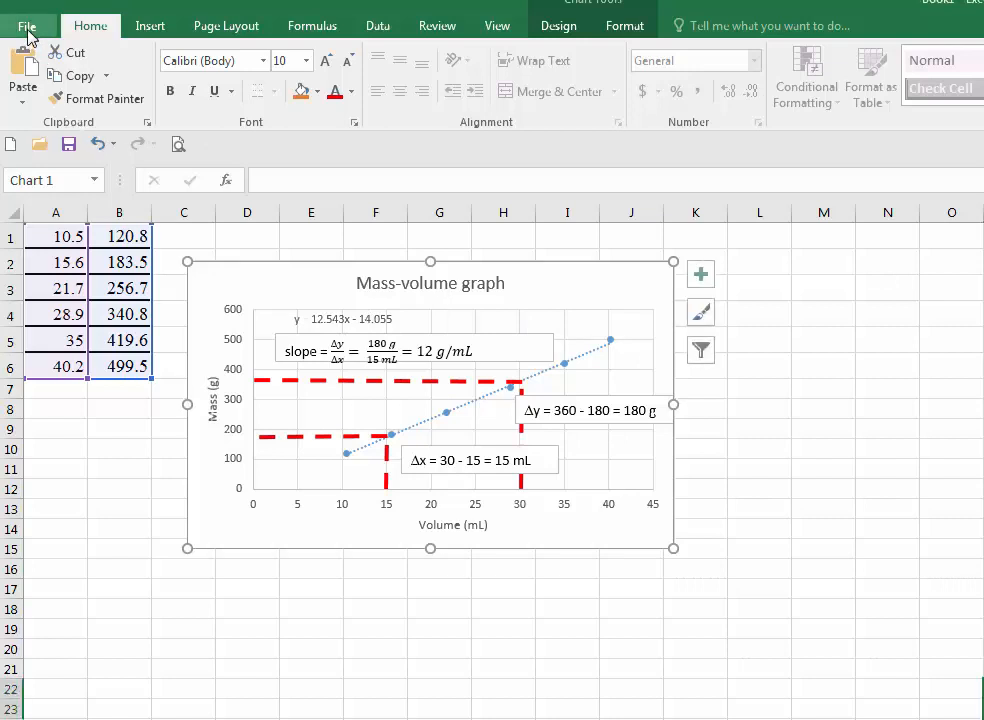
- Save the workbook as Book1 on the Desktop, replacing the existing file, and close Excel
left_click(28, 30)
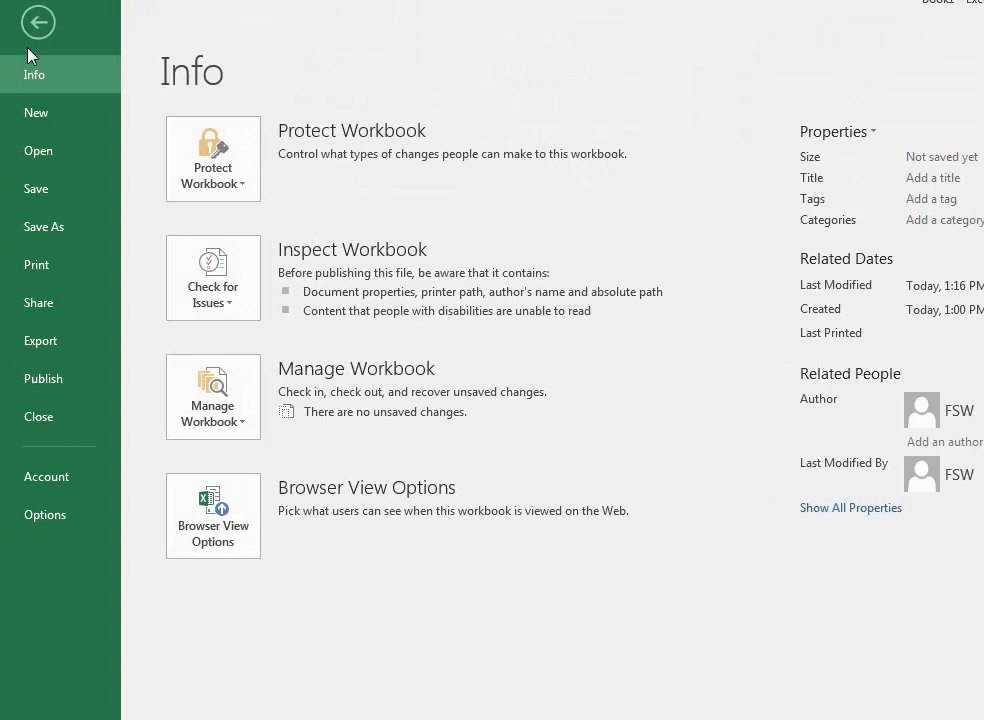
left_click(53, 230)
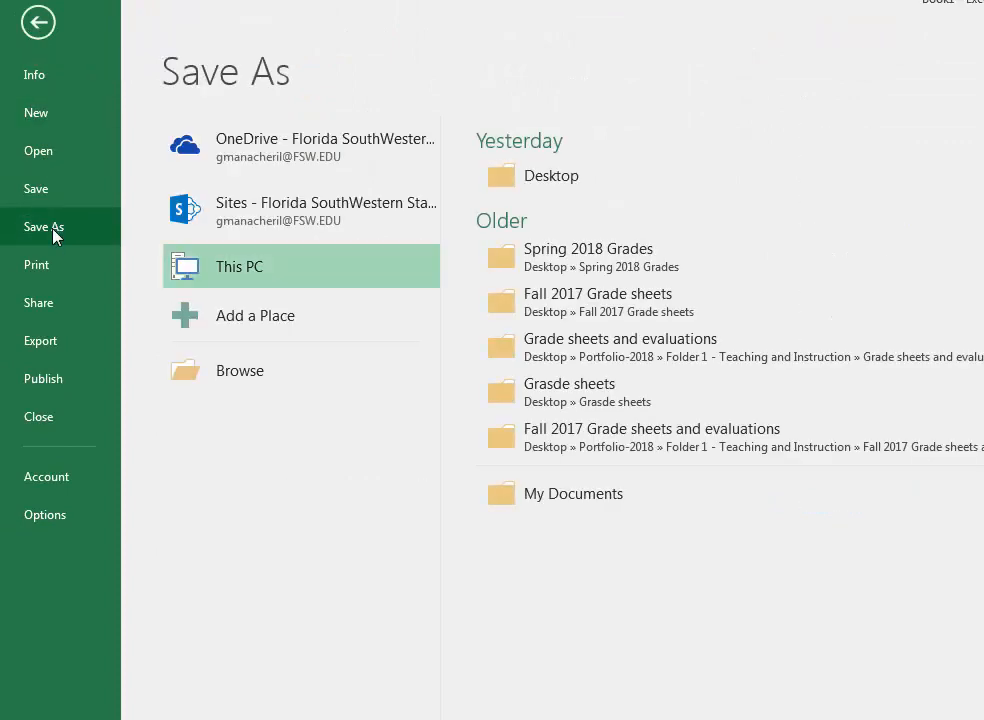
left_click(257, 377)
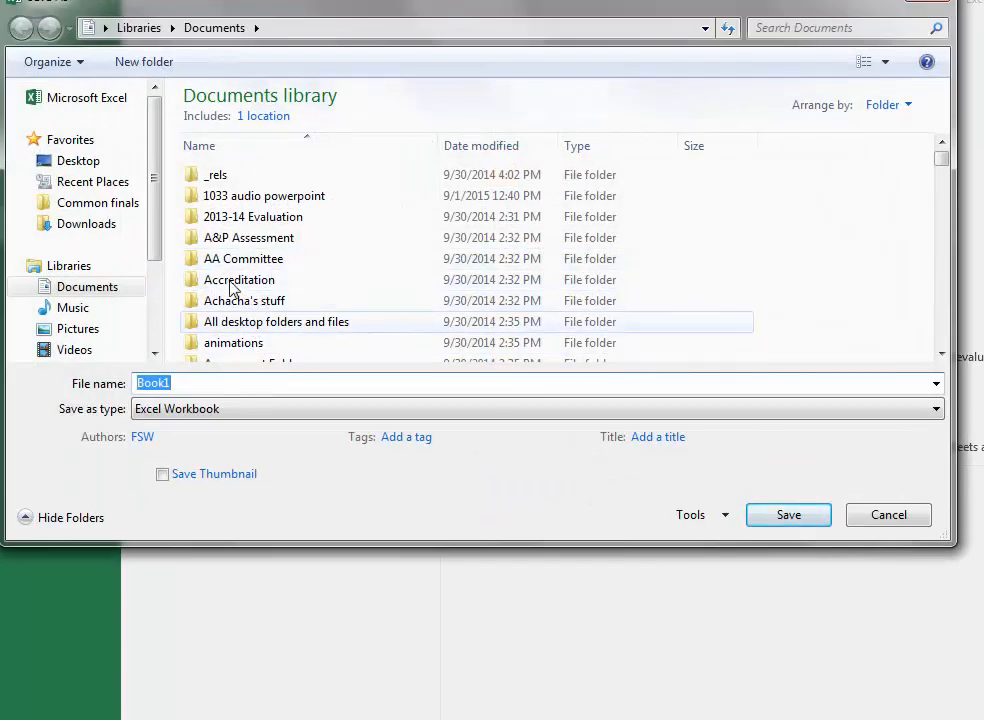
left_click(78, 163)
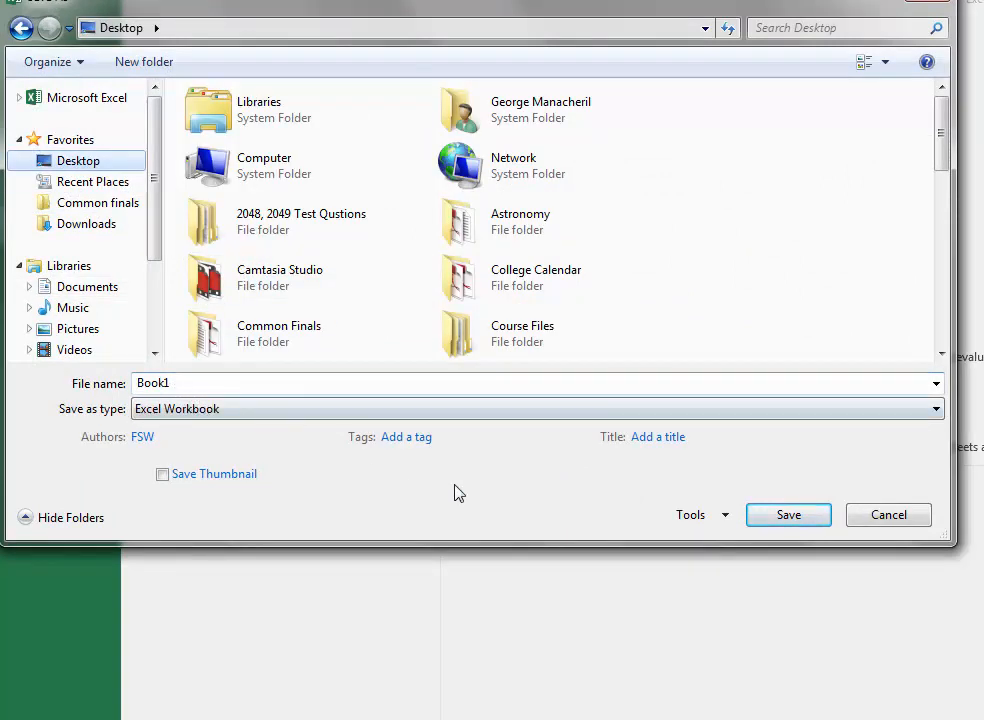
left_click(788, 516)
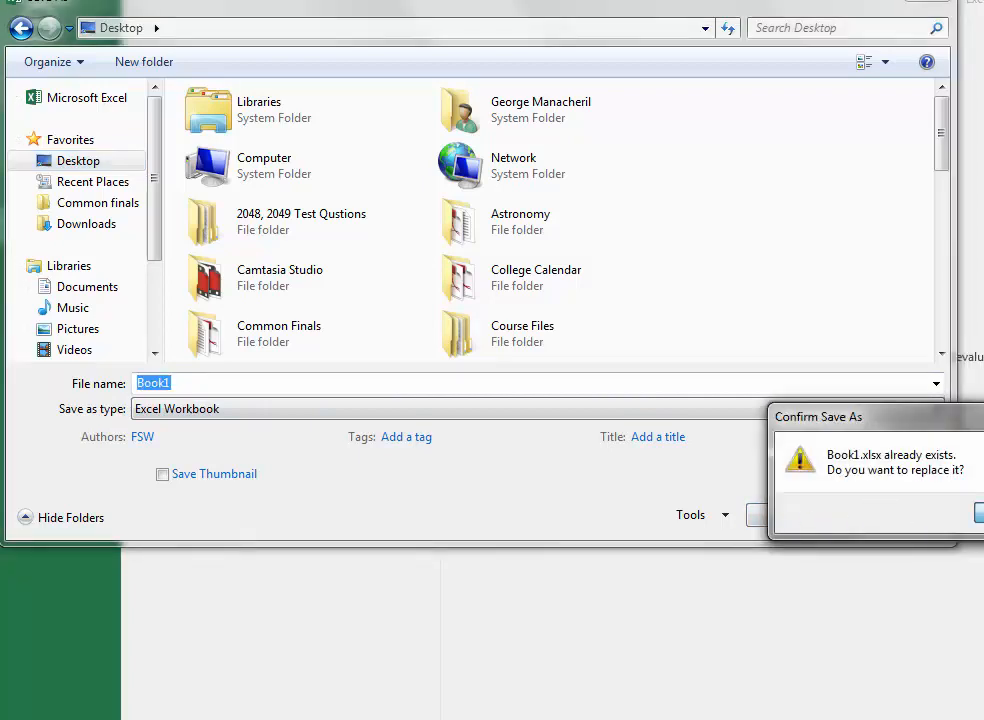
key("y")
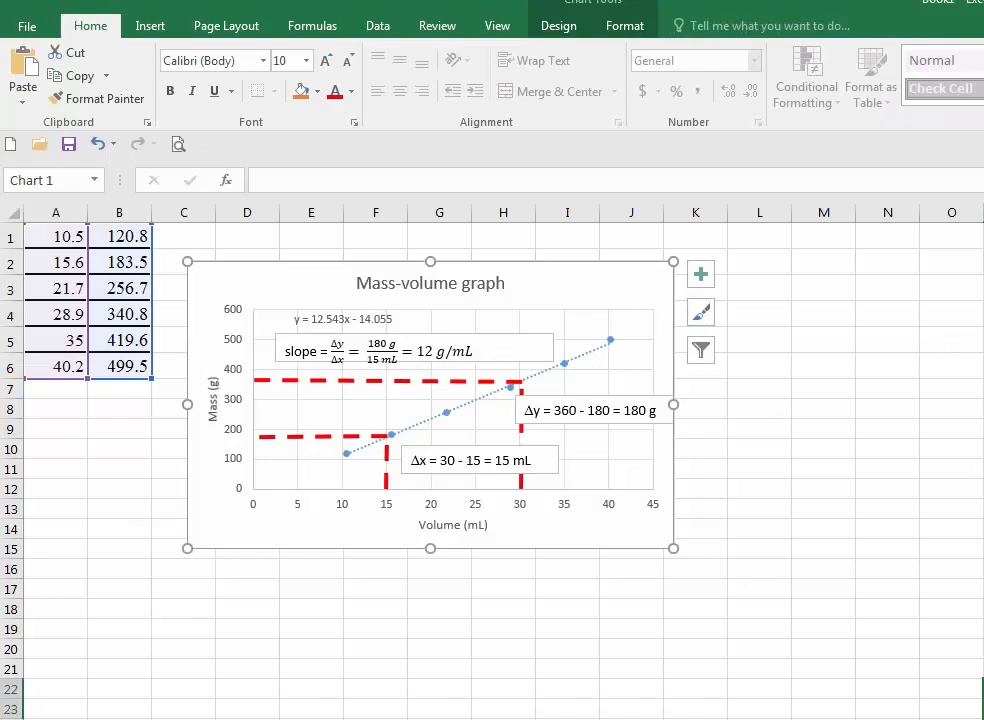
key("alt+F4")
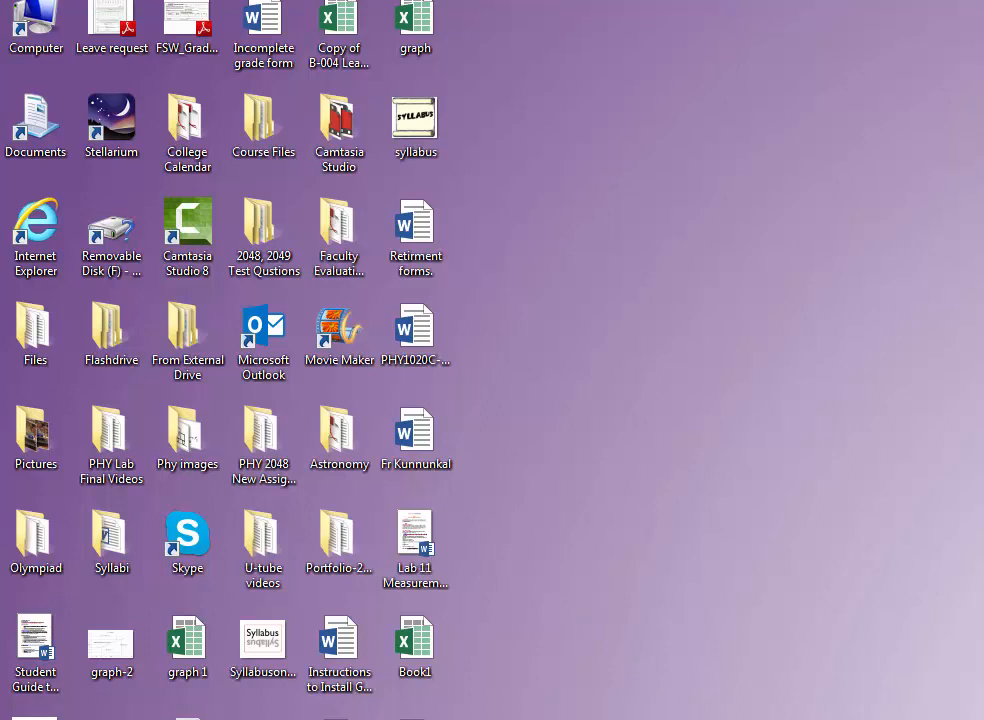
- Open Book1 and paste the values 5 to 30 over the first column of data in A1:A6
double_click(415, 643)
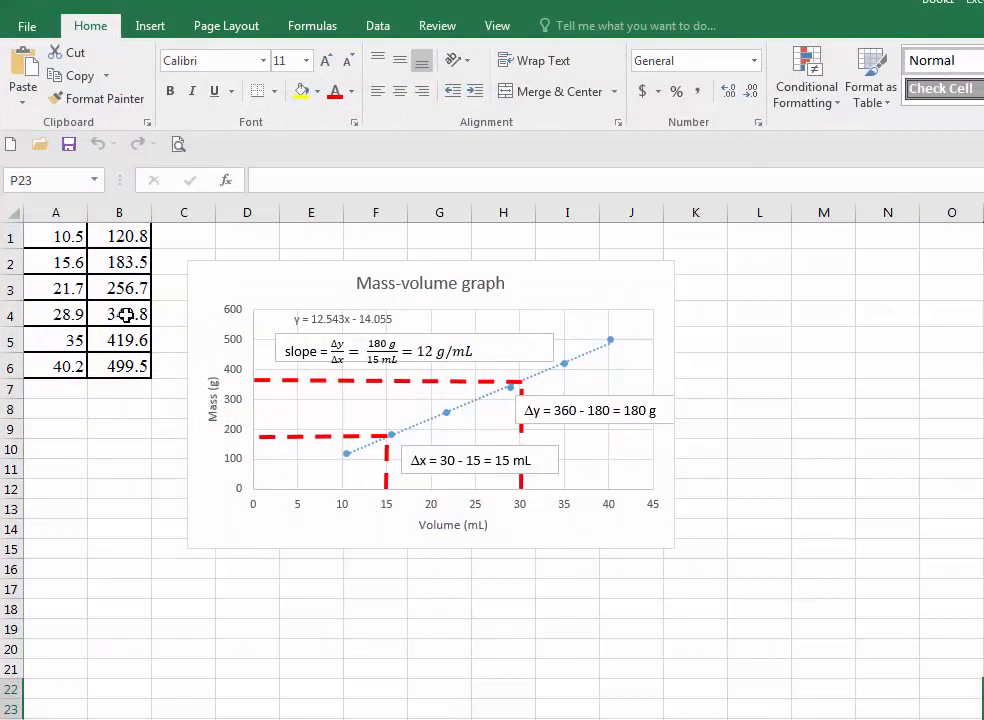
left_click(51, 235)
left_click_drag(51, 236, 72, 364)
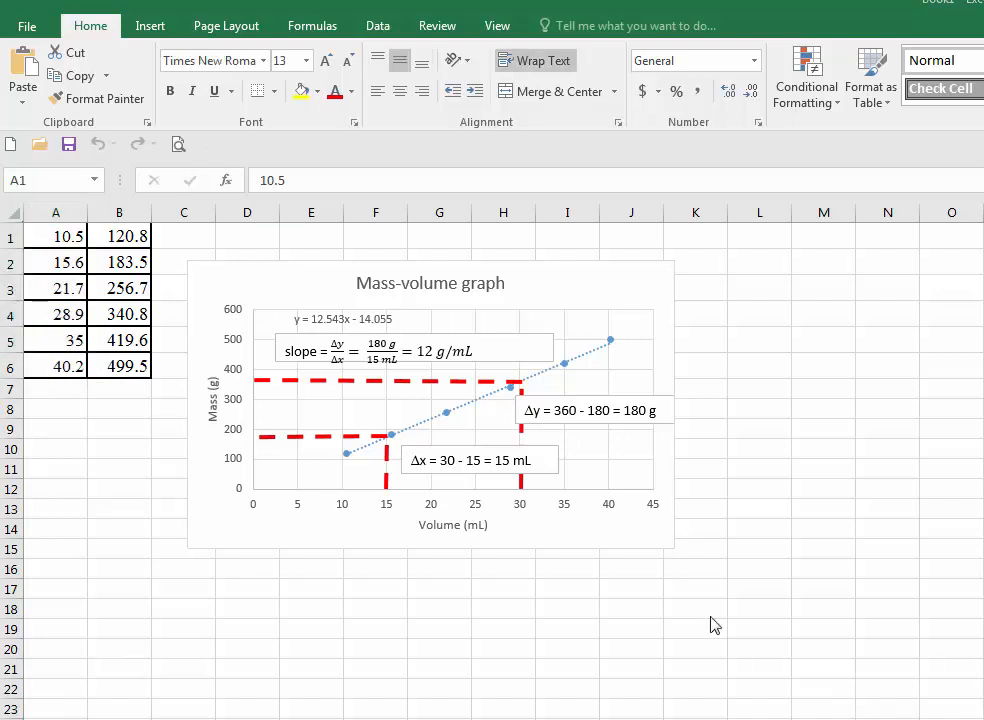
left_click(48, 237)
left_click_drag(47, 236, 48, 358)
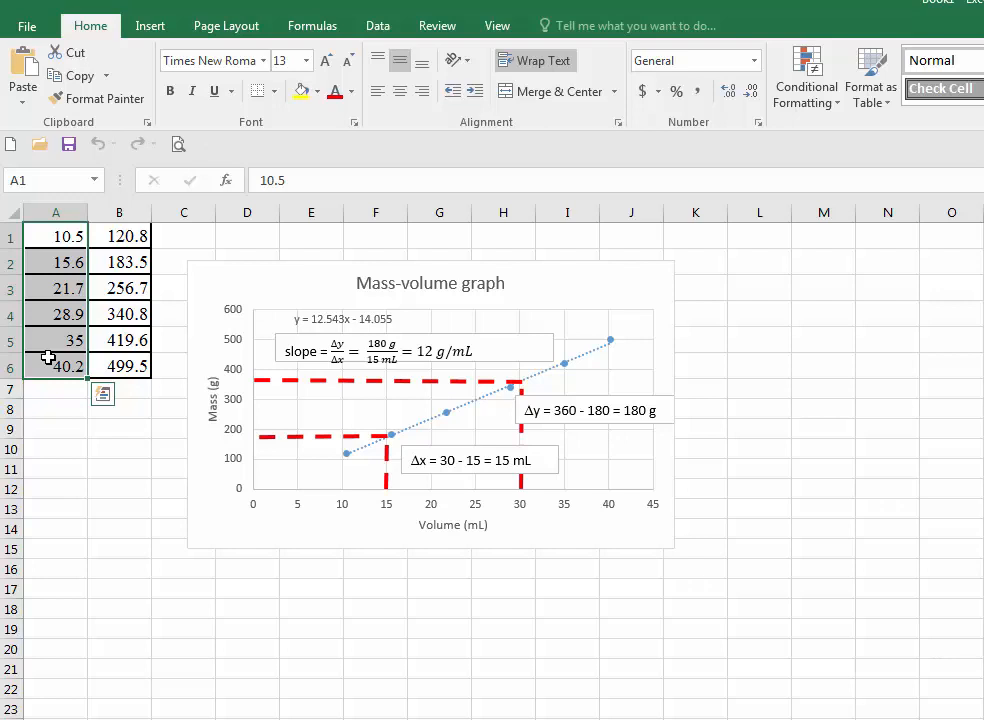
key("ctrl+v")
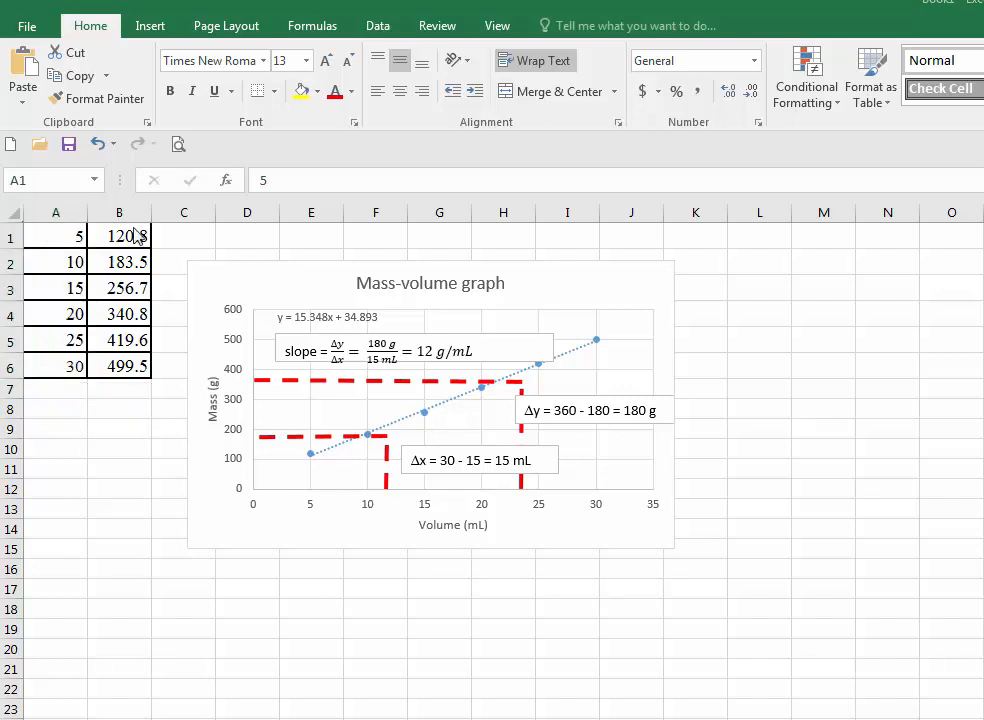
- Paste the values 20 to 120 over the second column of data in B1:B6
left_click(104, 235)
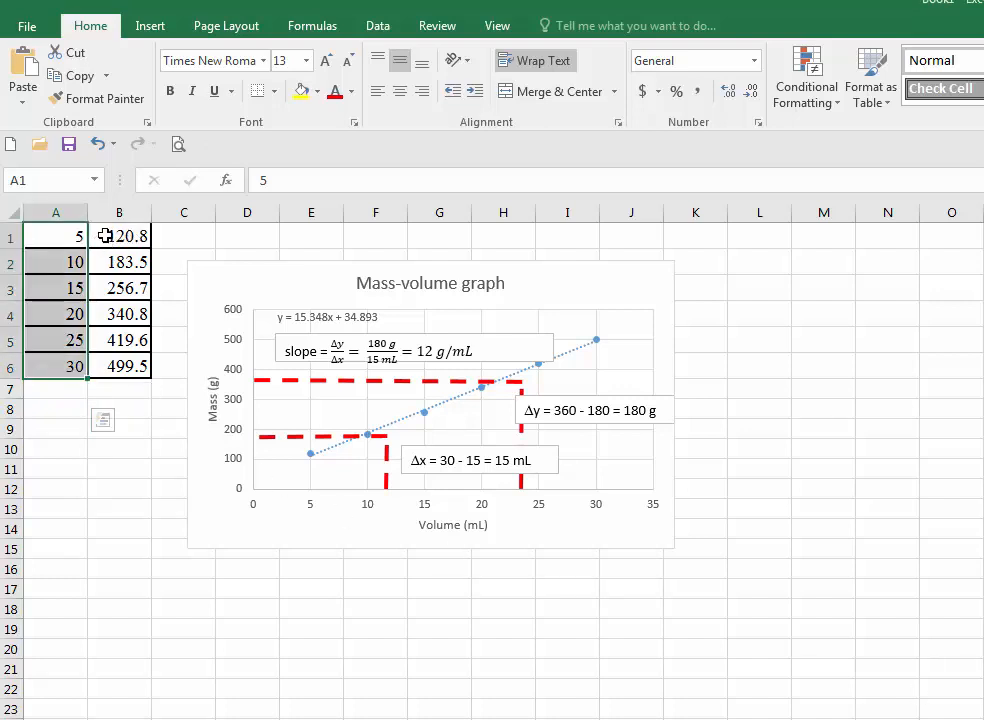
left_click_drag(104, 235, 114, 369)
left_click(114, 367)
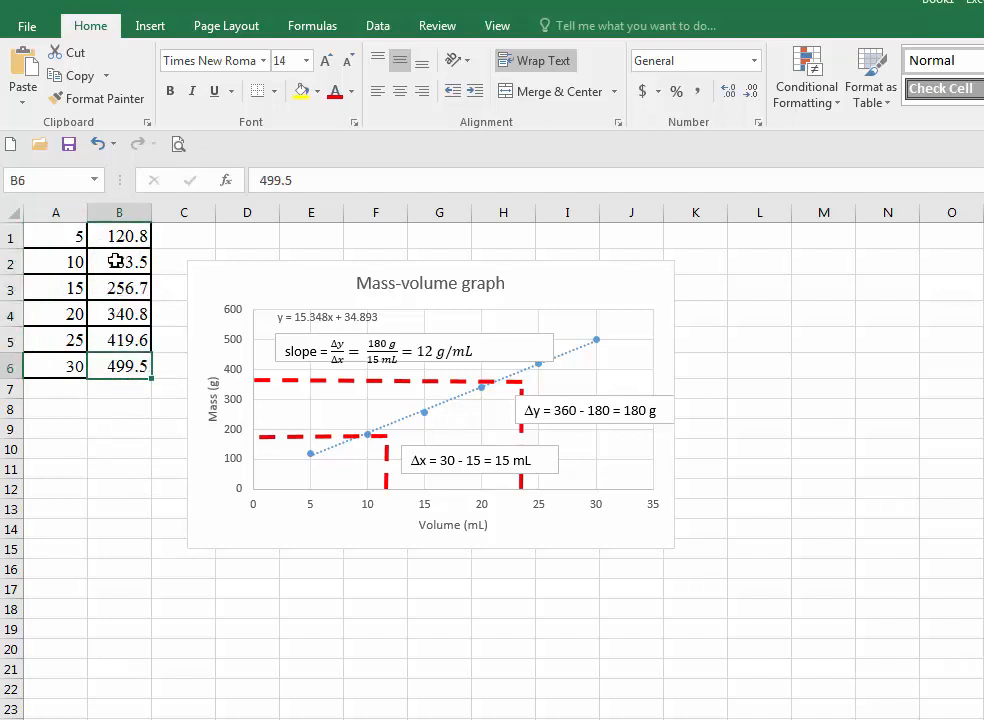
left_click_drag(108, 234, 124, 366)
key("ctrl+v")
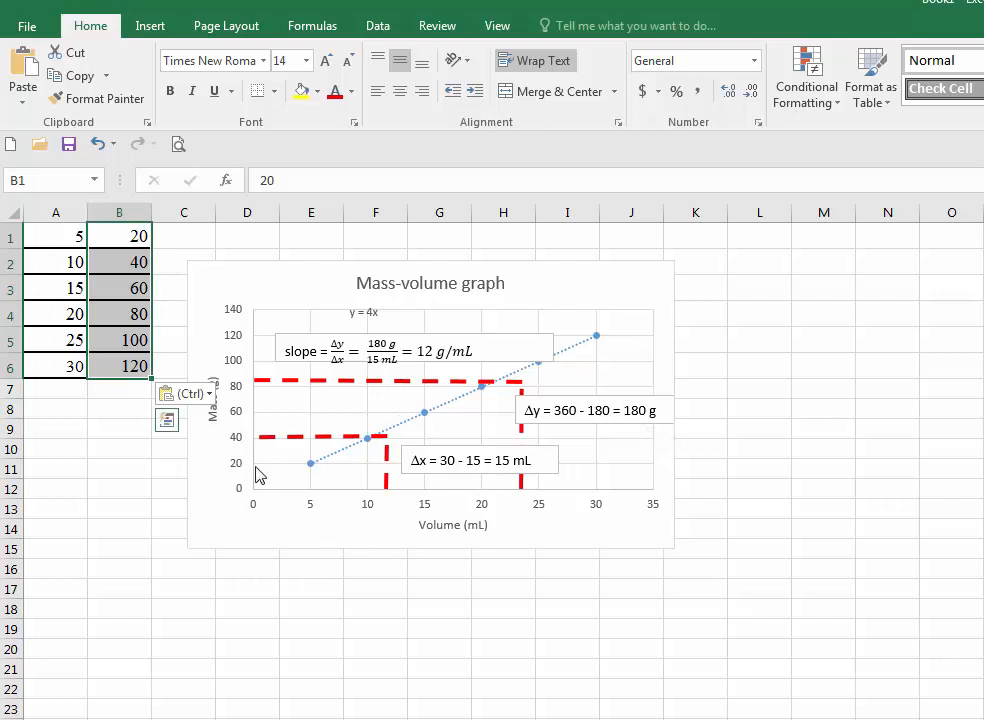
- Move the lower vertical dashed guide to x = 10 and shorten the lower horizontal guide to end at that point
left_click(212, 415)
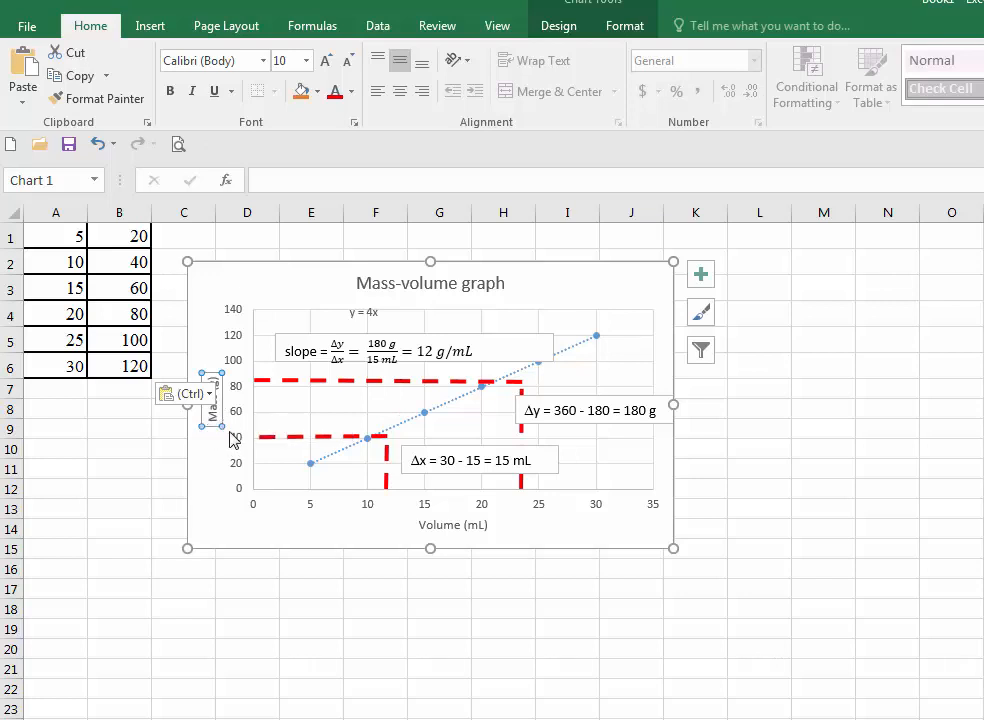
left_click(448, 524)
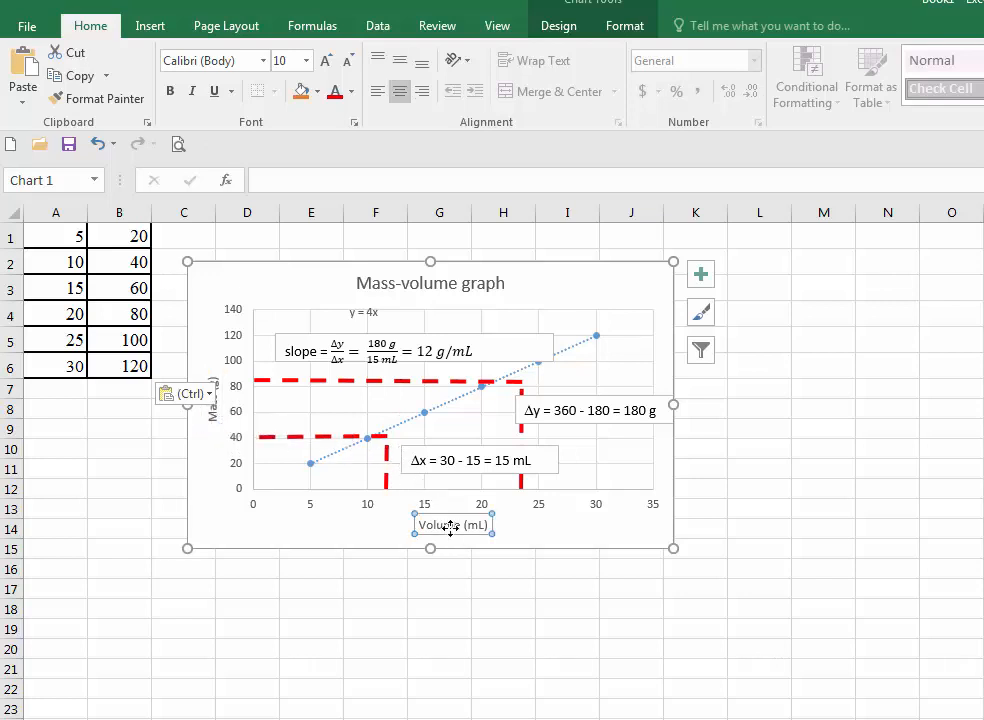
left_click(211, 414)
left_click(380, 288)
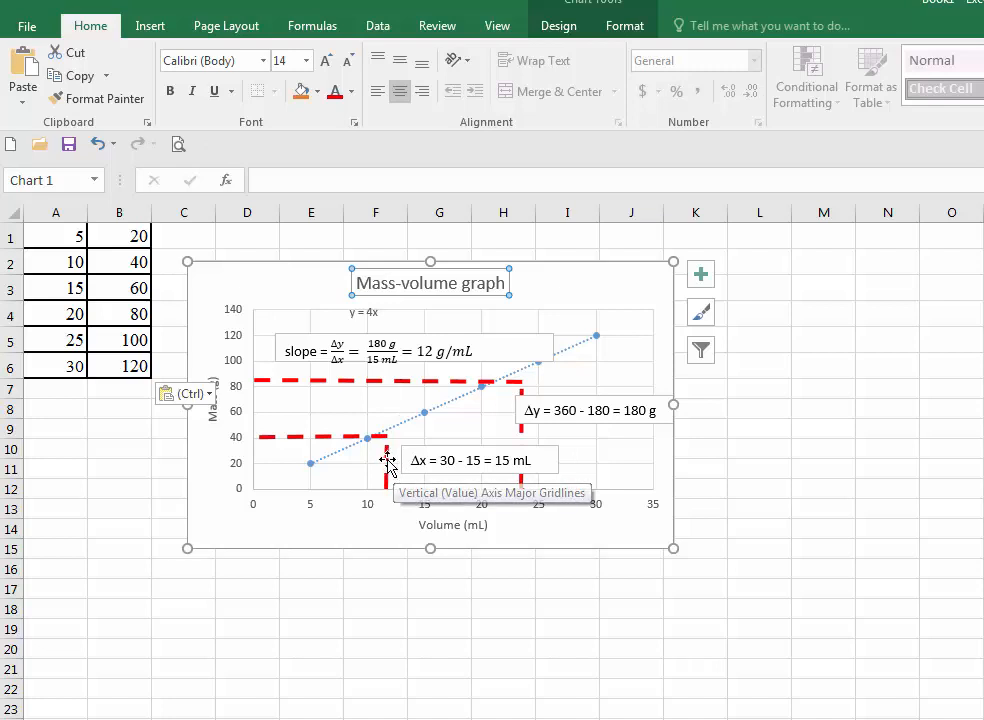
left_click(388, 460)
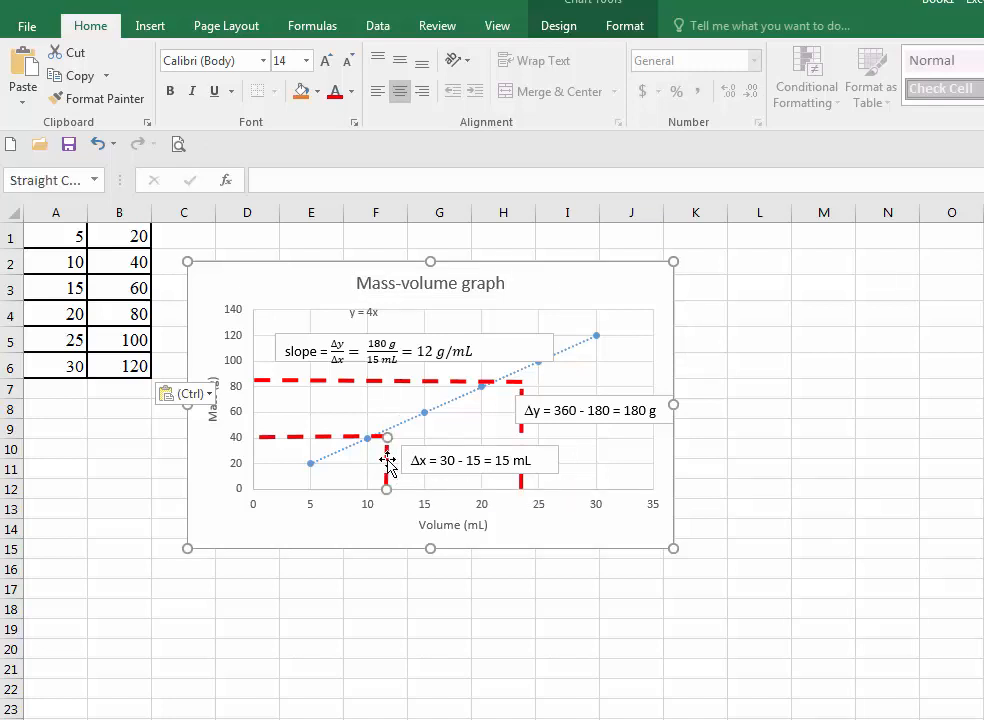
left_click_drag(388, 460, 368, 458)
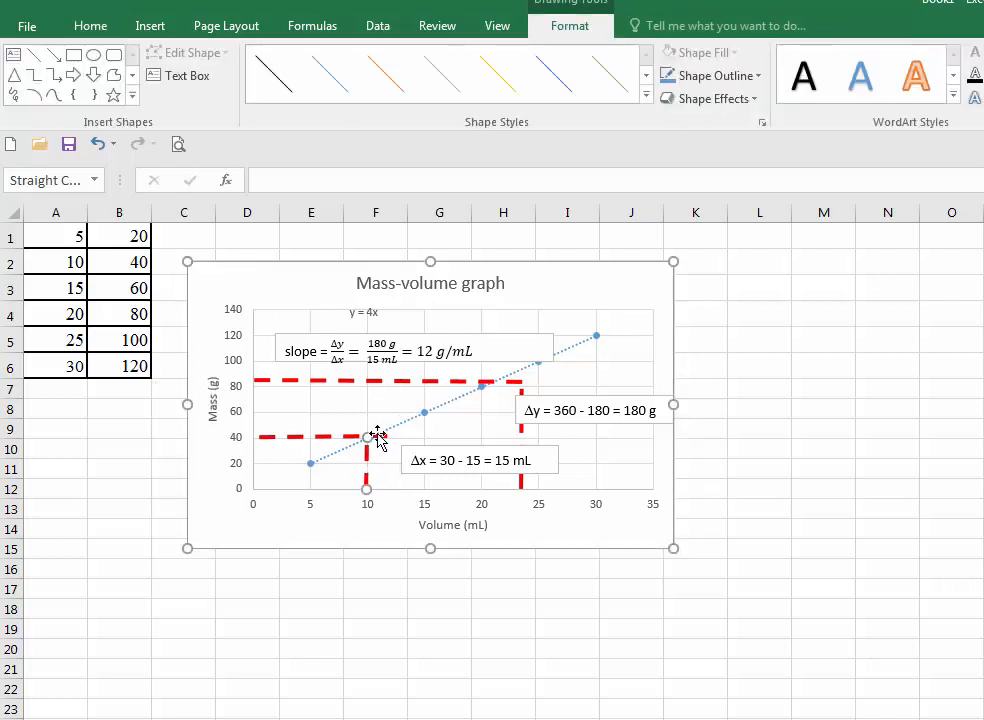
left_click(325, 437)
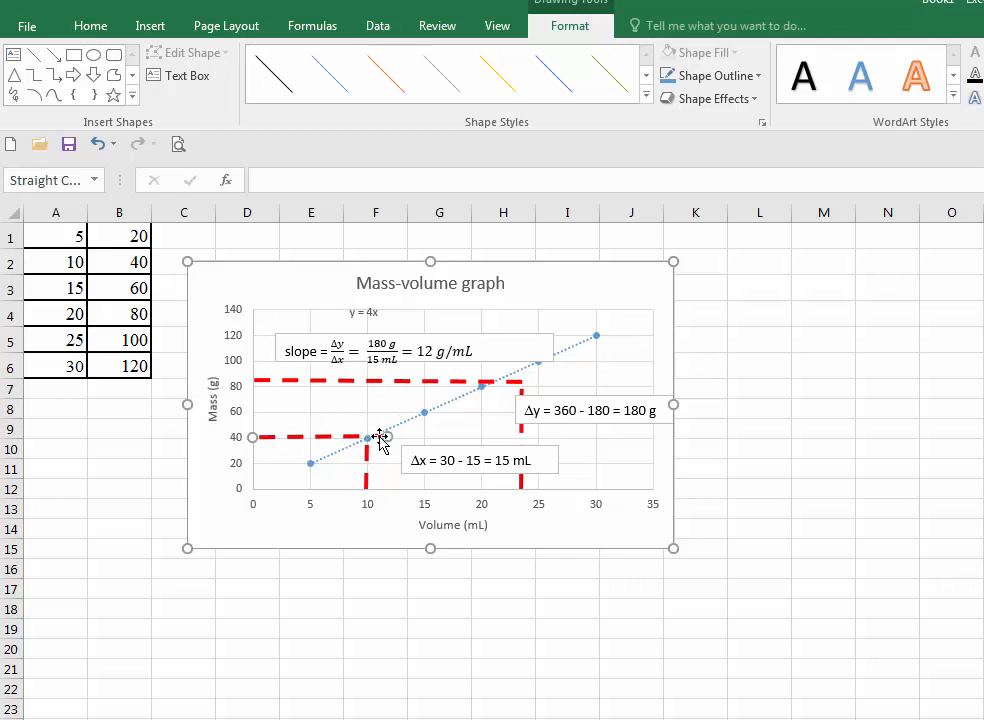
left_click_drag(387, 436, 366, 438)
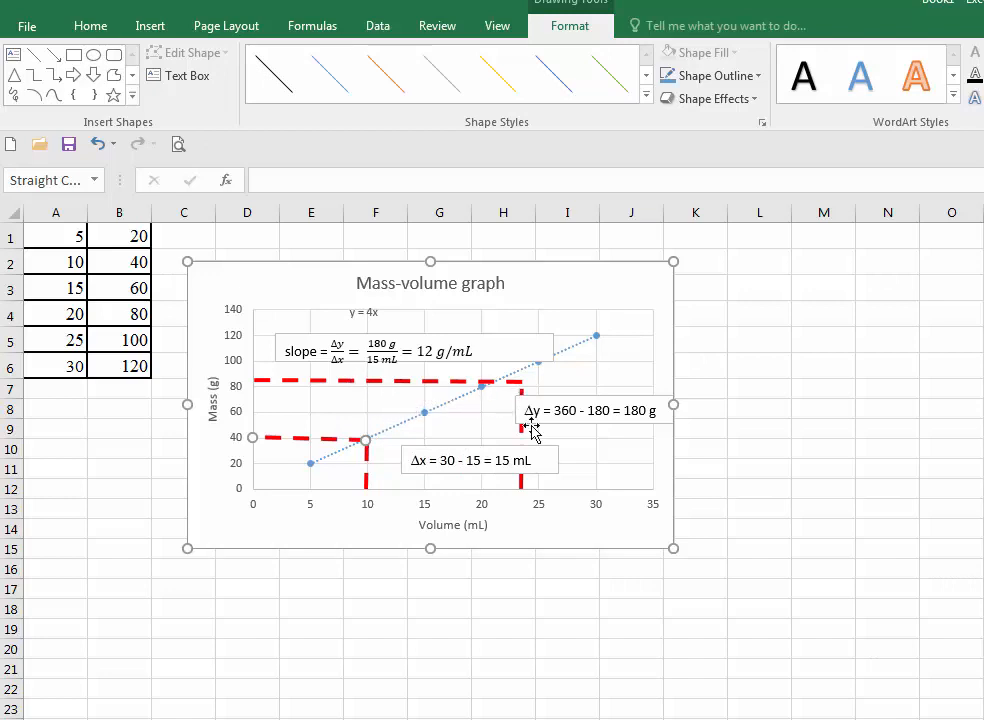
- Move the upper vertical dashed guide to x = 20 and align the upper horizontal guide to end at the point at 80
left_click_drag(520, 432, 481, 428)
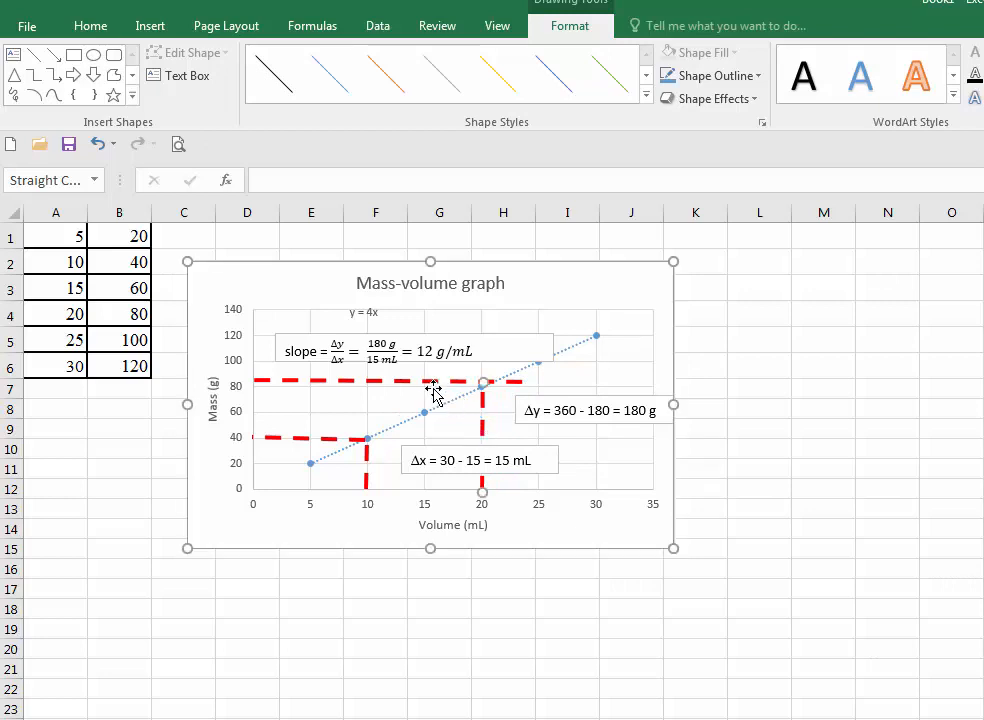
left_click(433, 383)
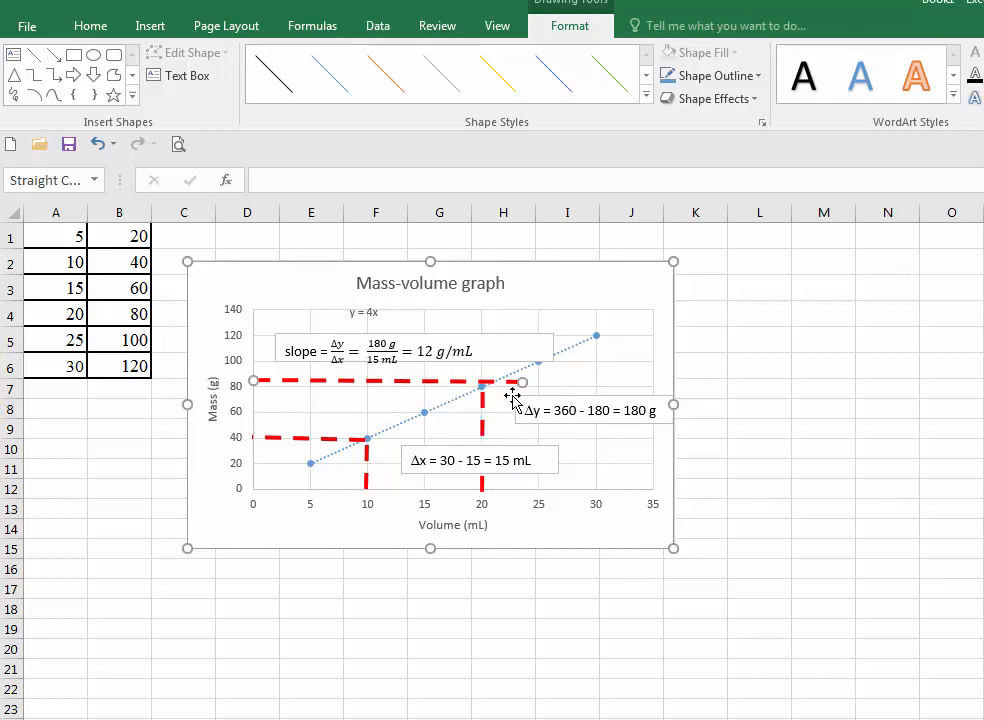
left_click_drag(516, 382, 481, 385)
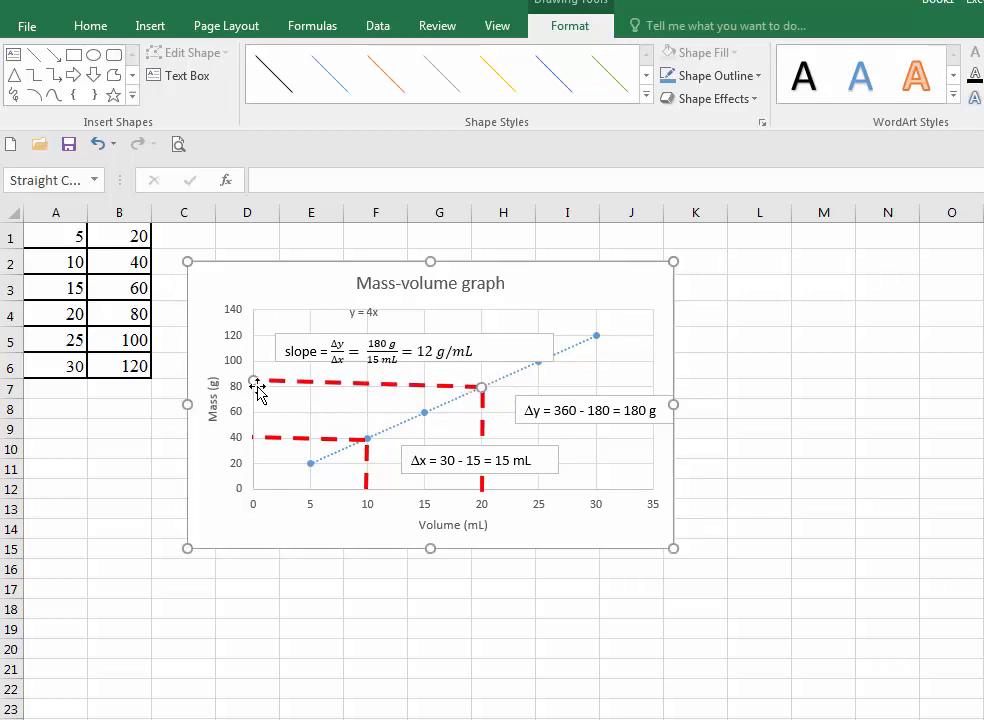
left_click_drag(252, 381, 252, 385)
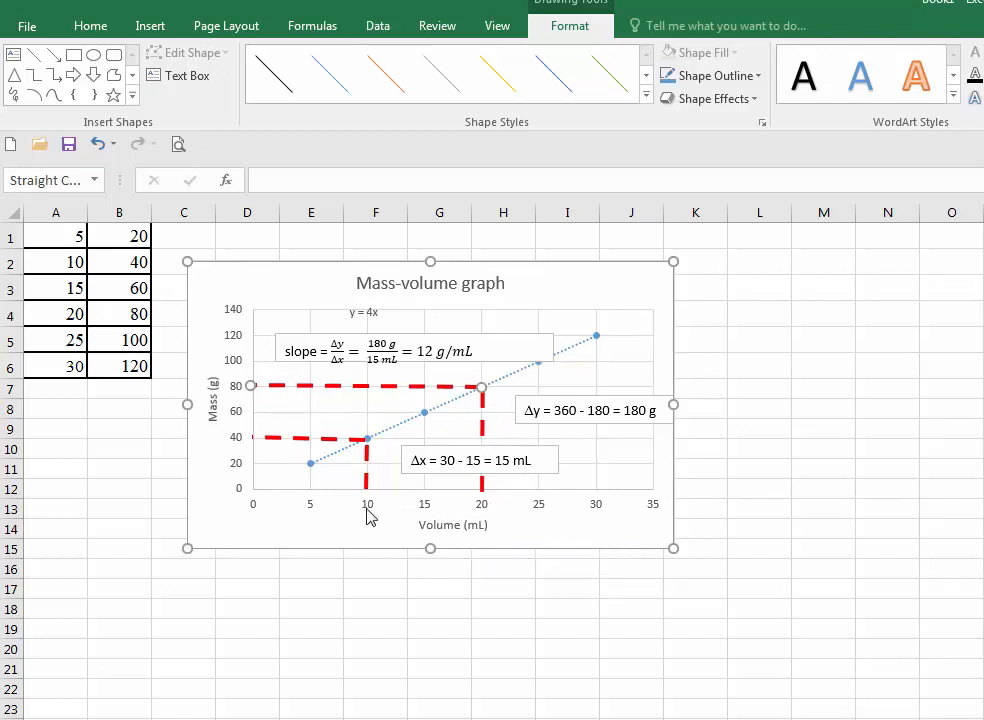
- Rename the horizontal axis title to "Temperature (degree C)"
left_click(447, 524)
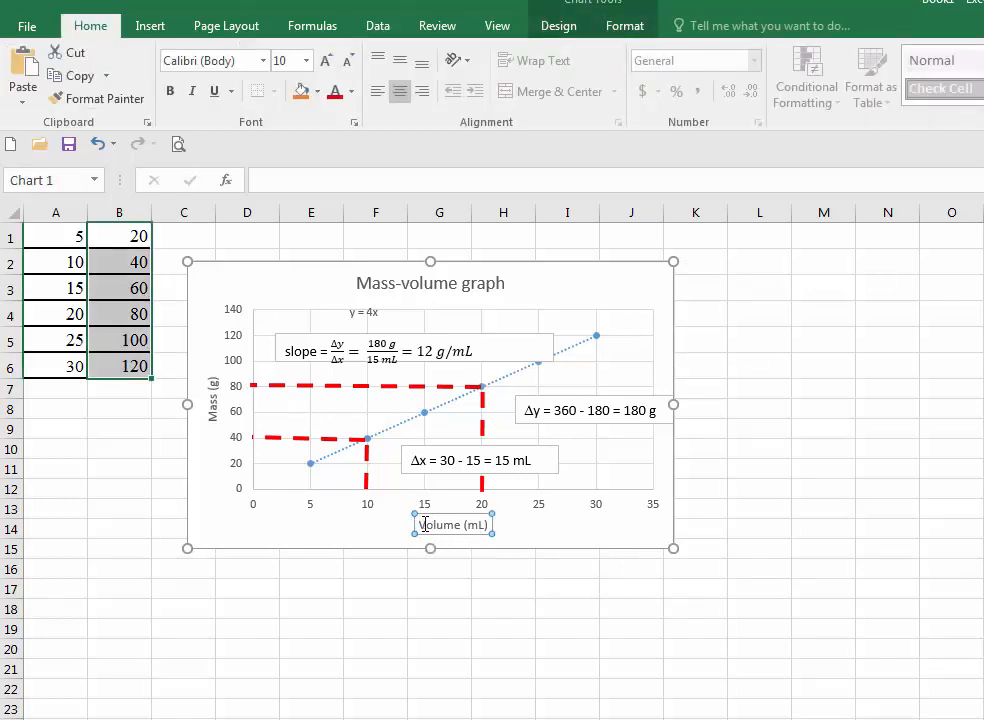
left_click_drag(447, 519, 469, 521)
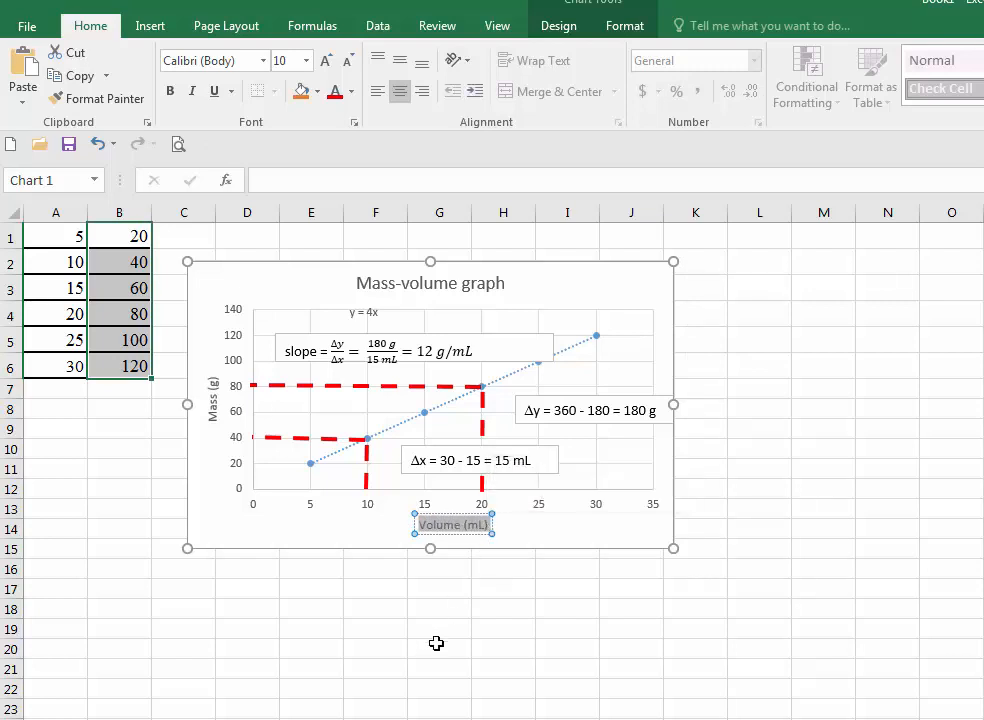
type("Temperature")
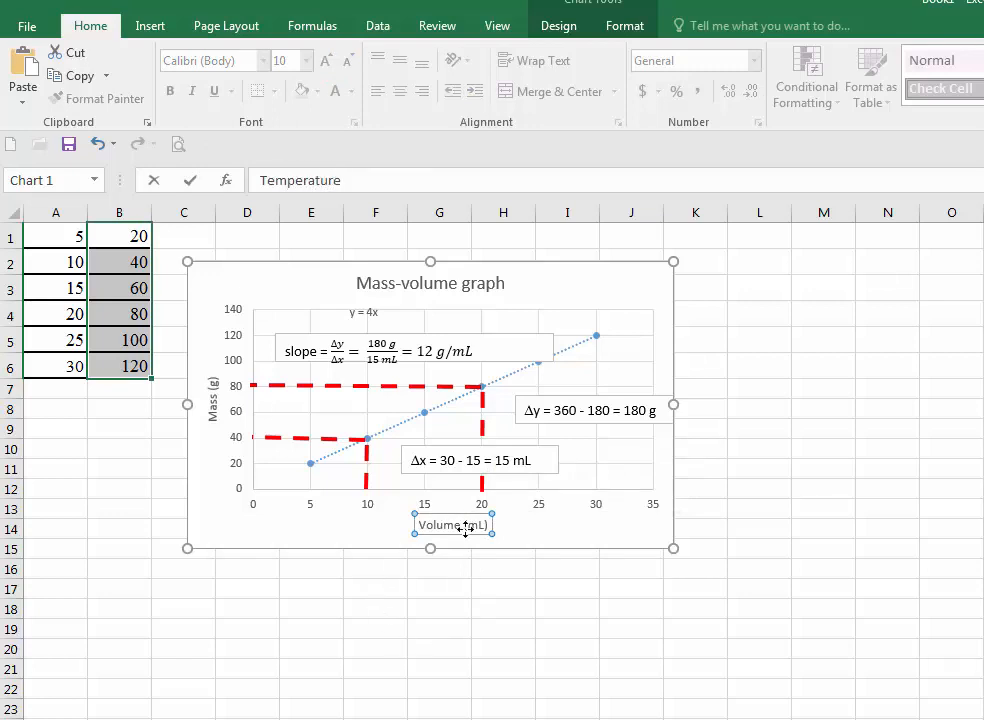
left_click(378, 520)
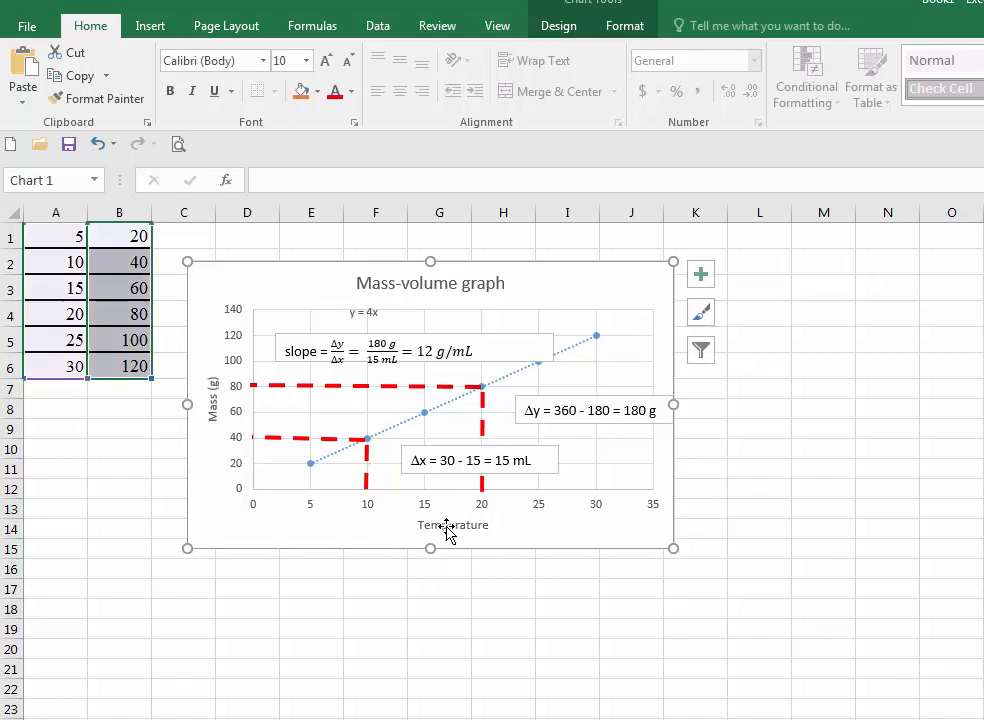
left_click(485, 519)
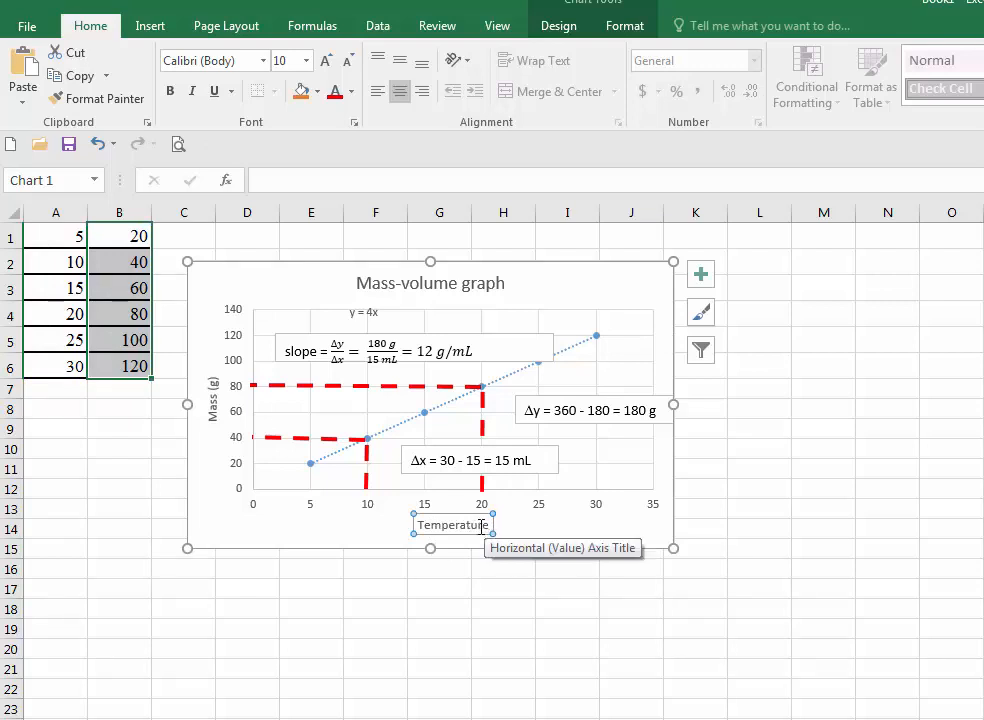
left_click(489, 527)
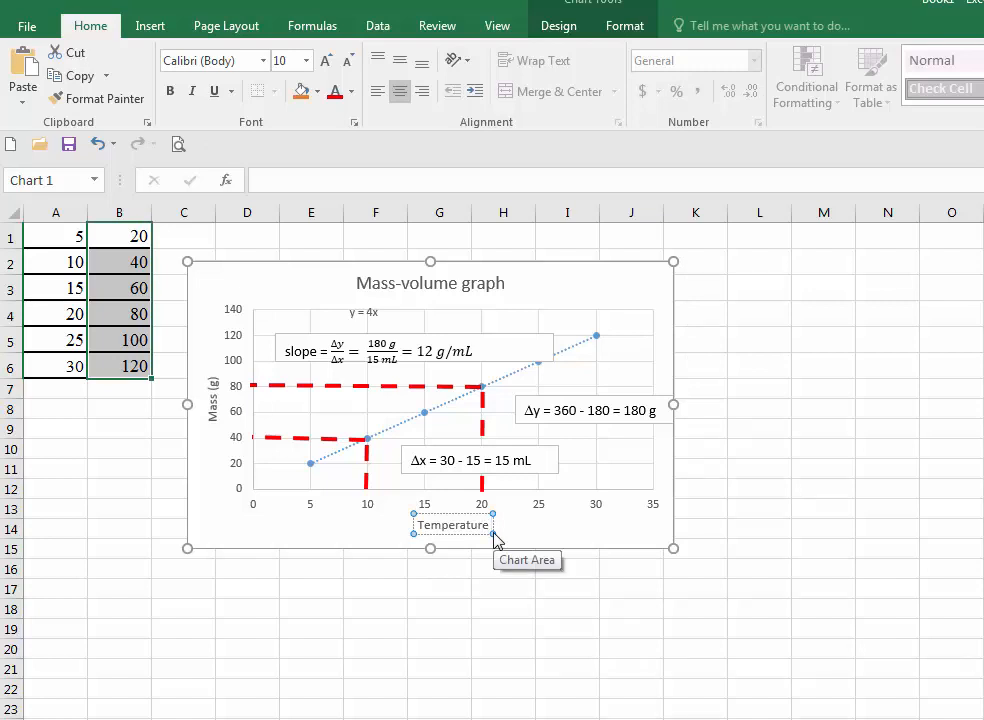
type("(deg")
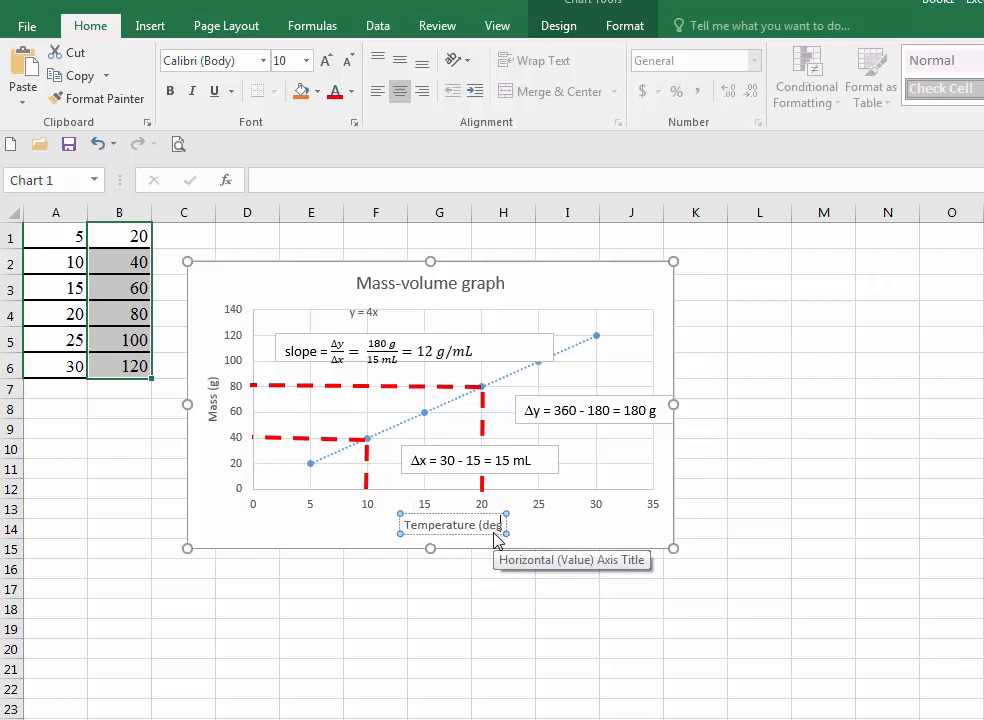
type("ree C")
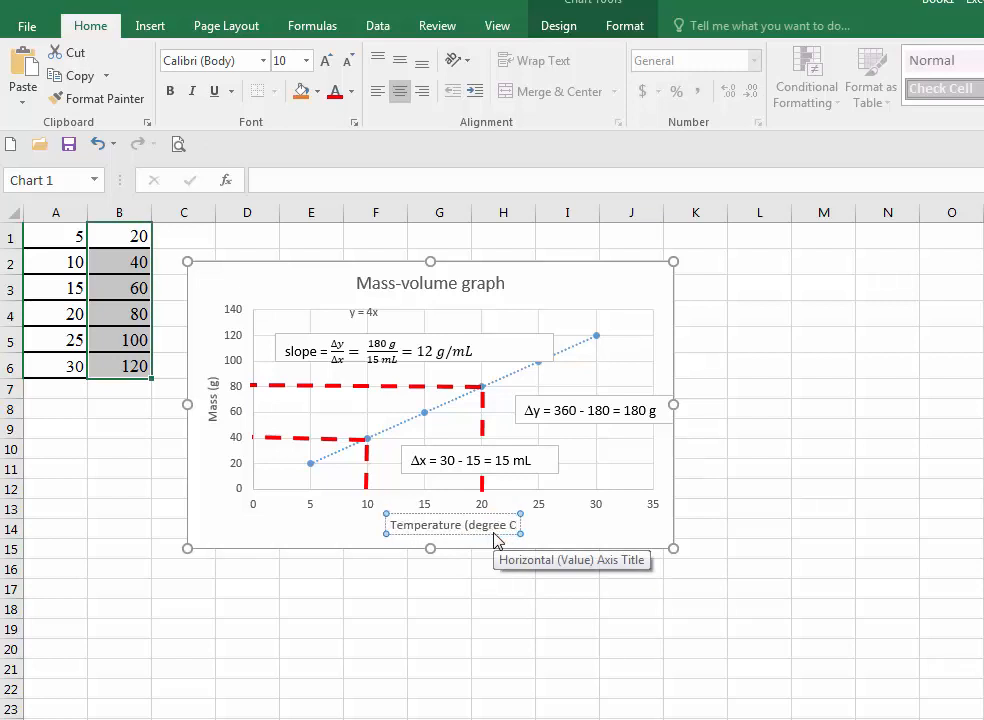
type(")")
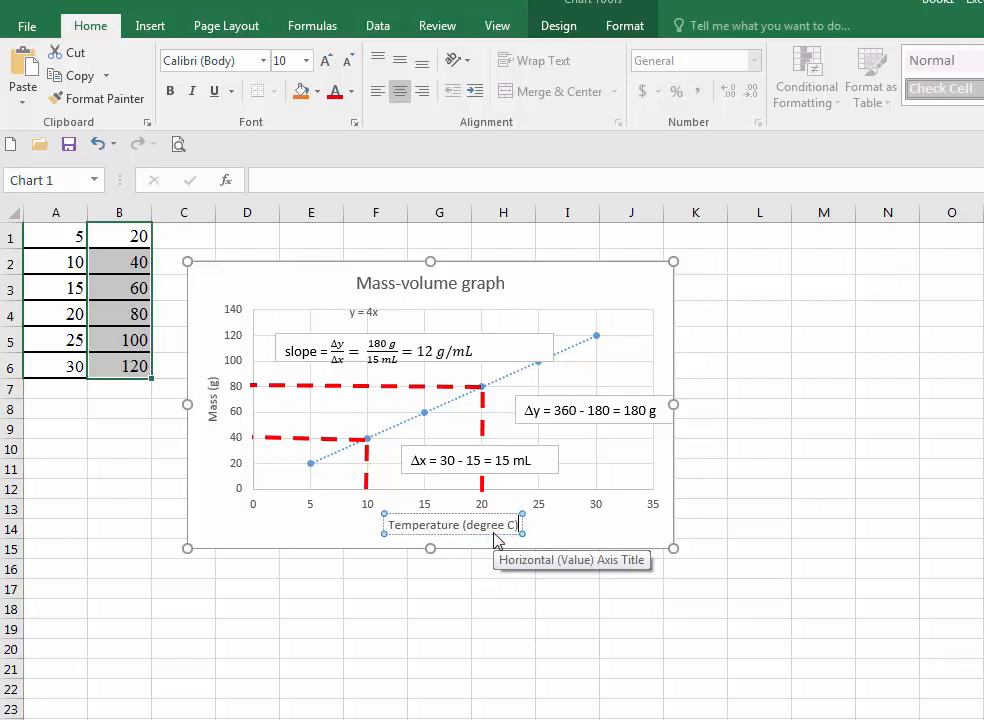
- Rename the vertical axis title to "Time (s)"
left_click(213, 397)
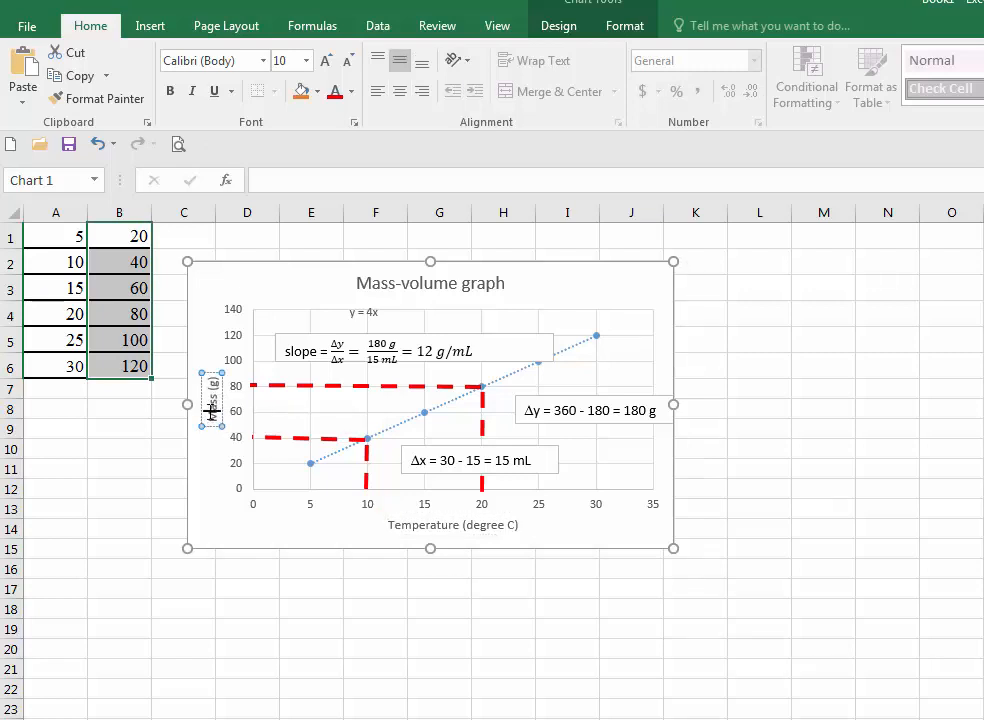
mouse_move(212, 410)
left_mouse_down()
mouse_move(214, 383)
mouse_move(216, 415)
mouse_move(212, 408)
left_mouse_up()
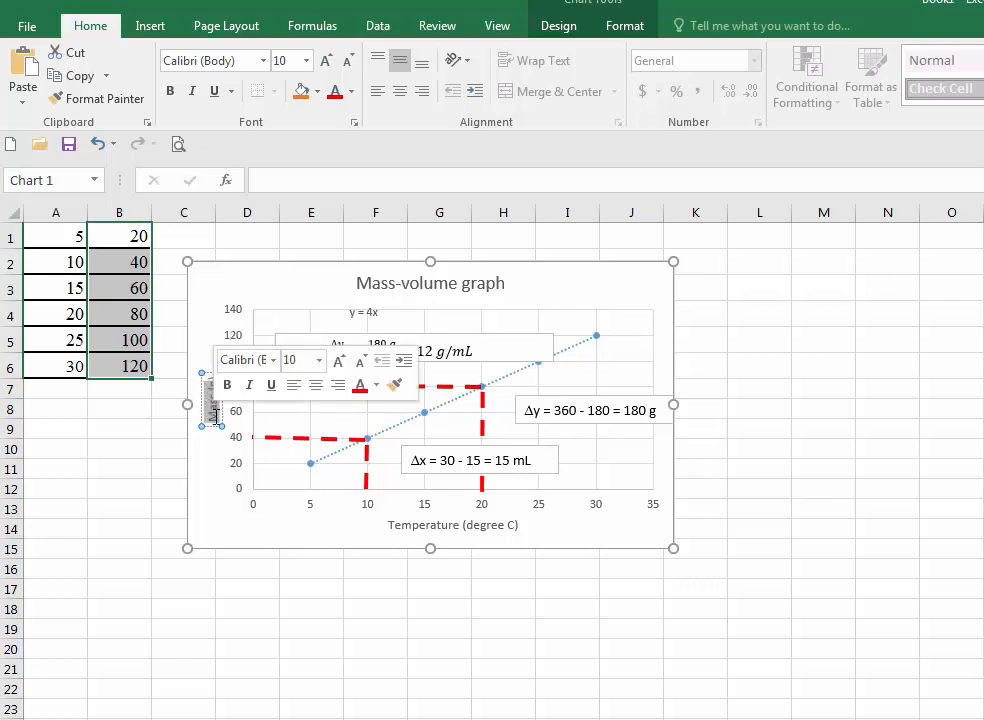
type("Time")
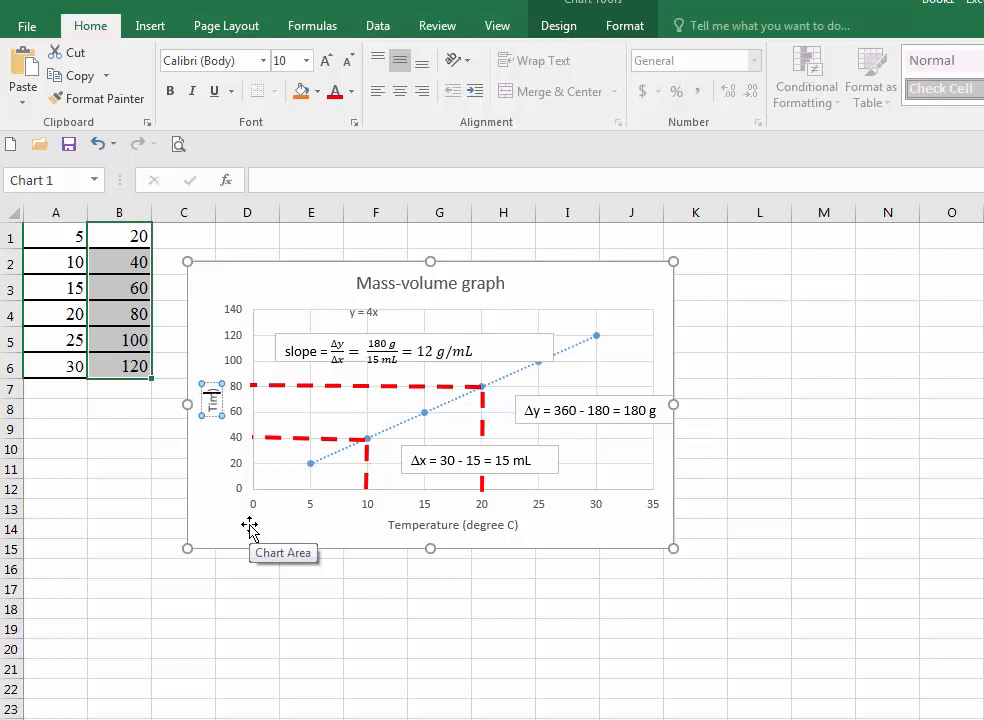
type(" (s")
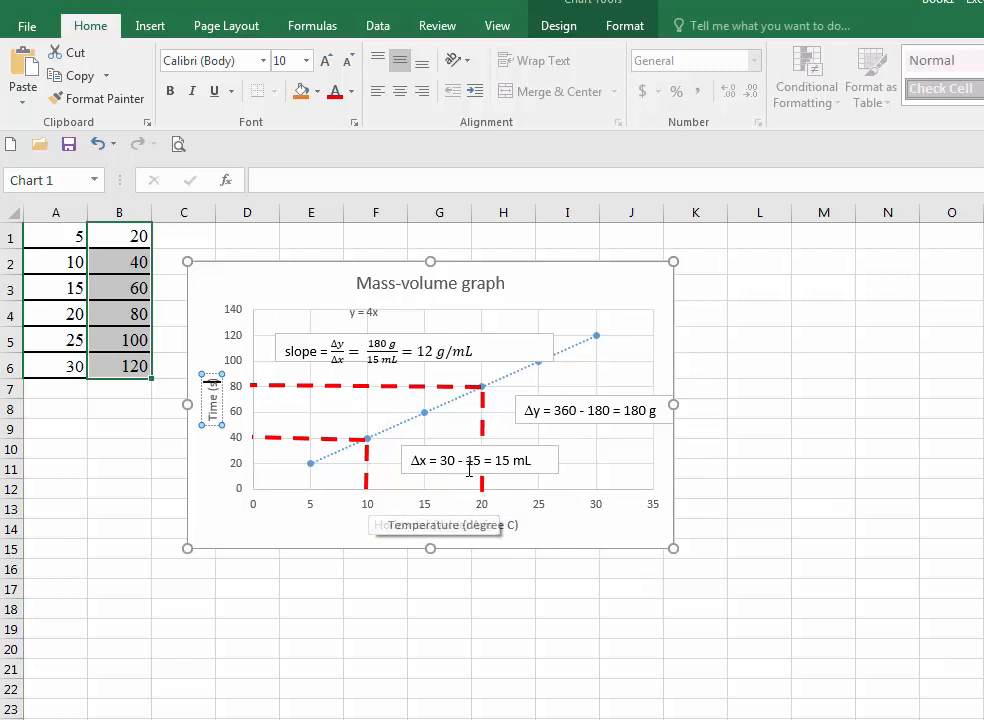
- Change the Δx text box to read "Δx = 20 - 10 = 10 C" and move it left beneath the guides
left_click_drag(442, 460, 532, 462)
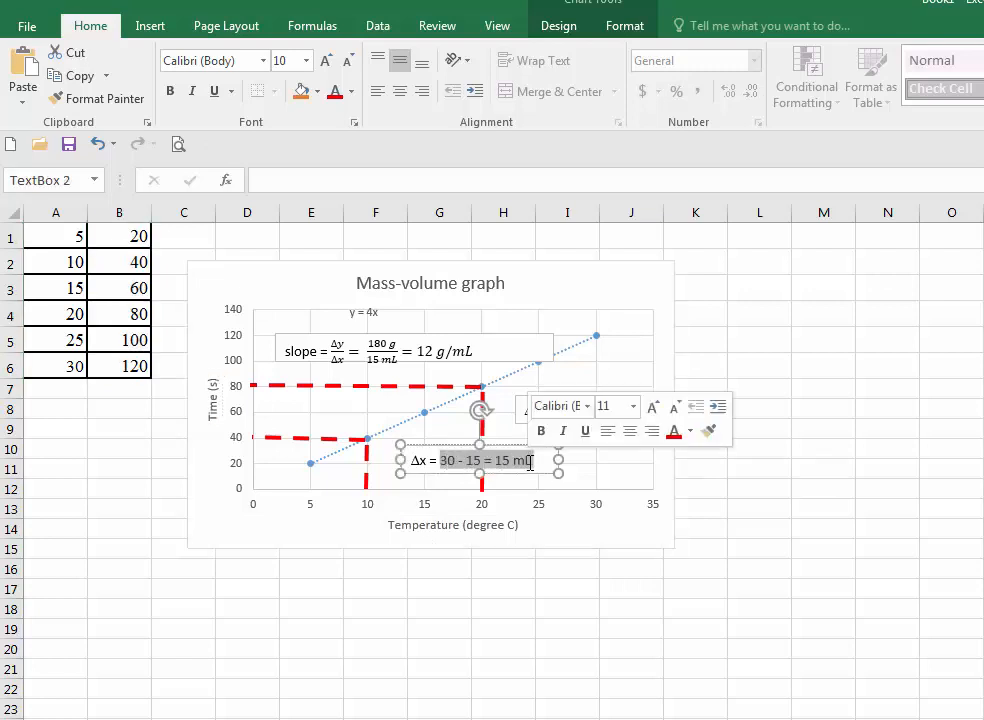
type("2")
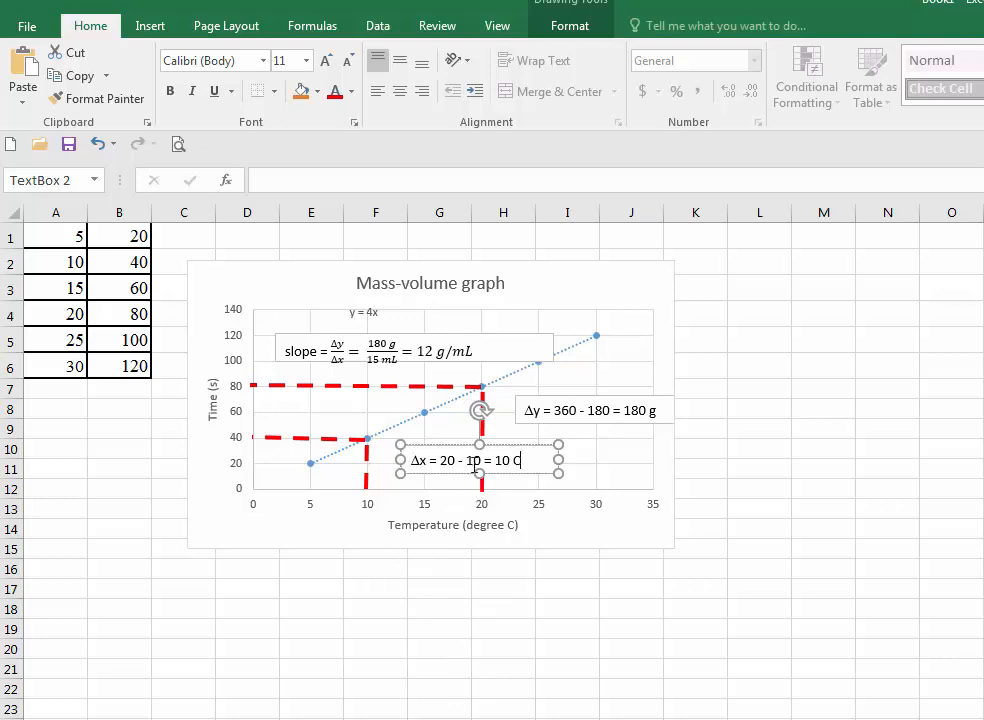
left_click_drag(469, 446, 416, 452)
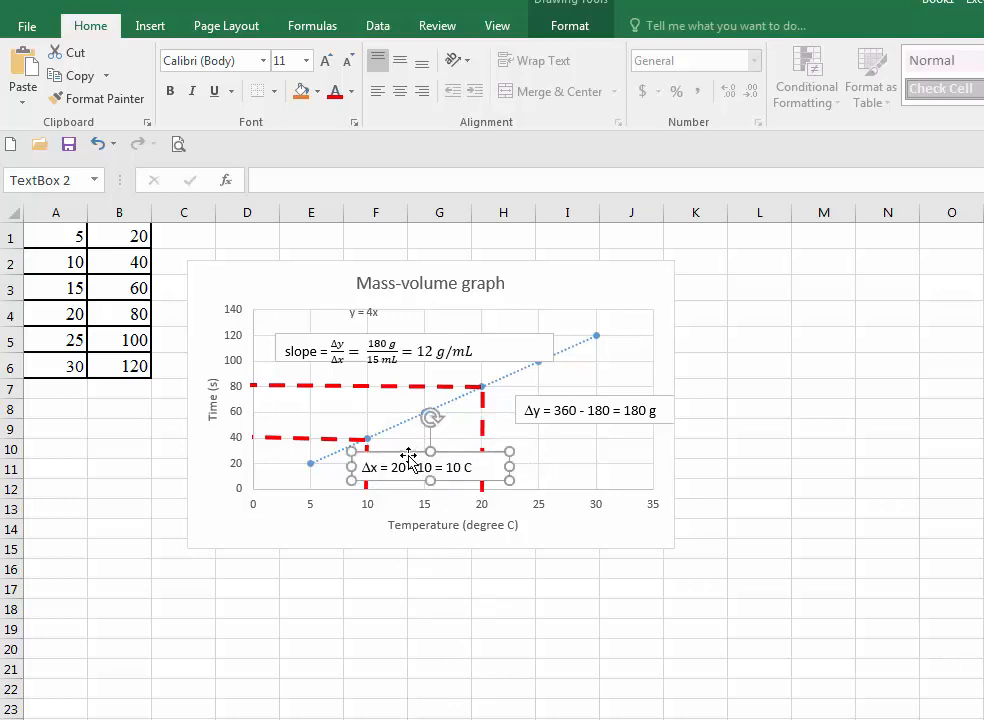
- Move the Δy text box left beside the upper guide, widen it, and change it to read "Δy = 80 - 40 = 40 s"
left_click(537, 410)
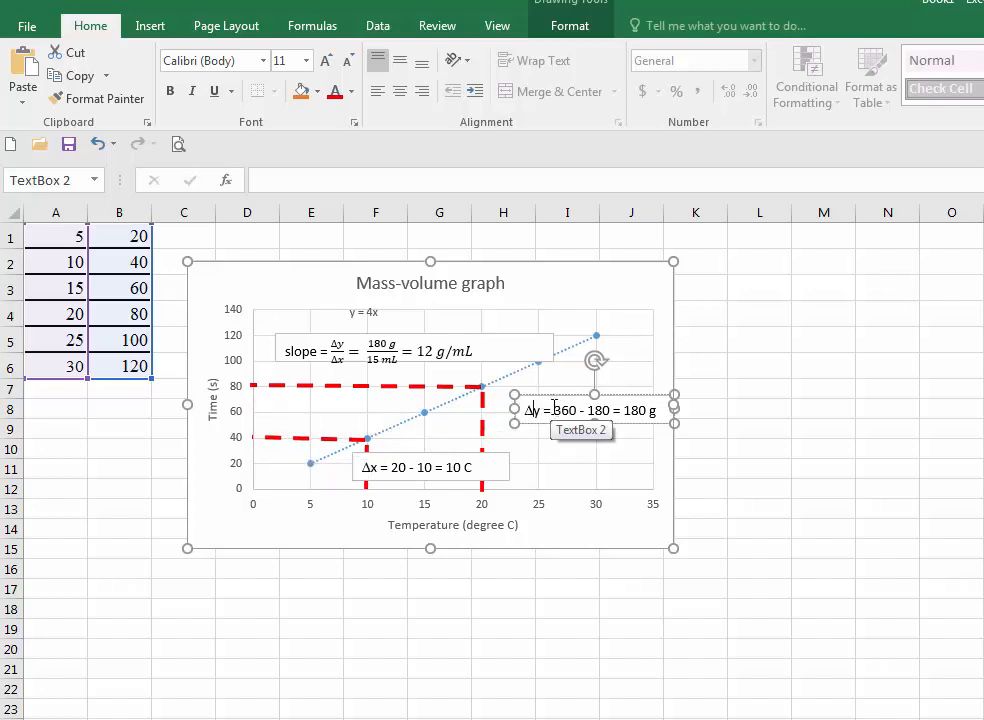
left_click_drag(555, 410, 660, 416)
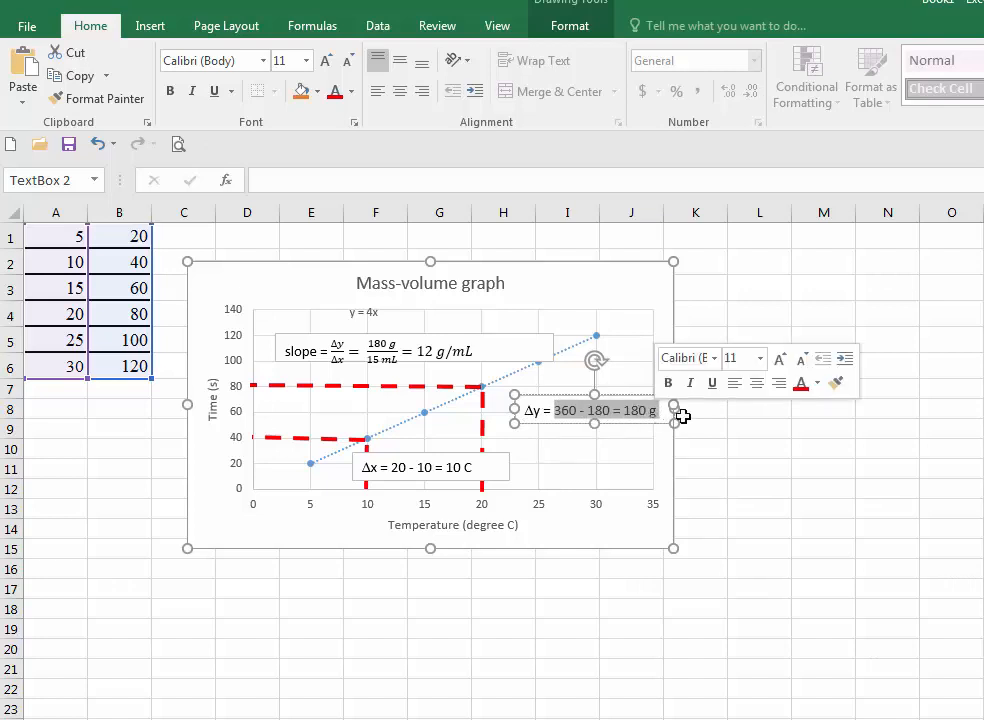
left_click(677, 410)
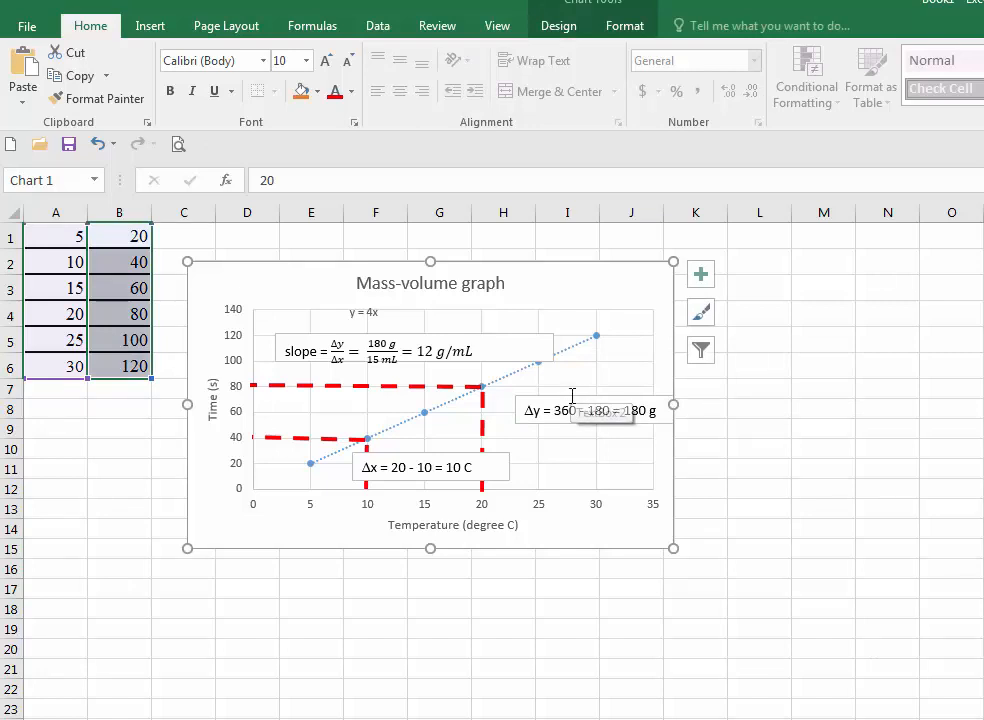
left_click(553, 400)
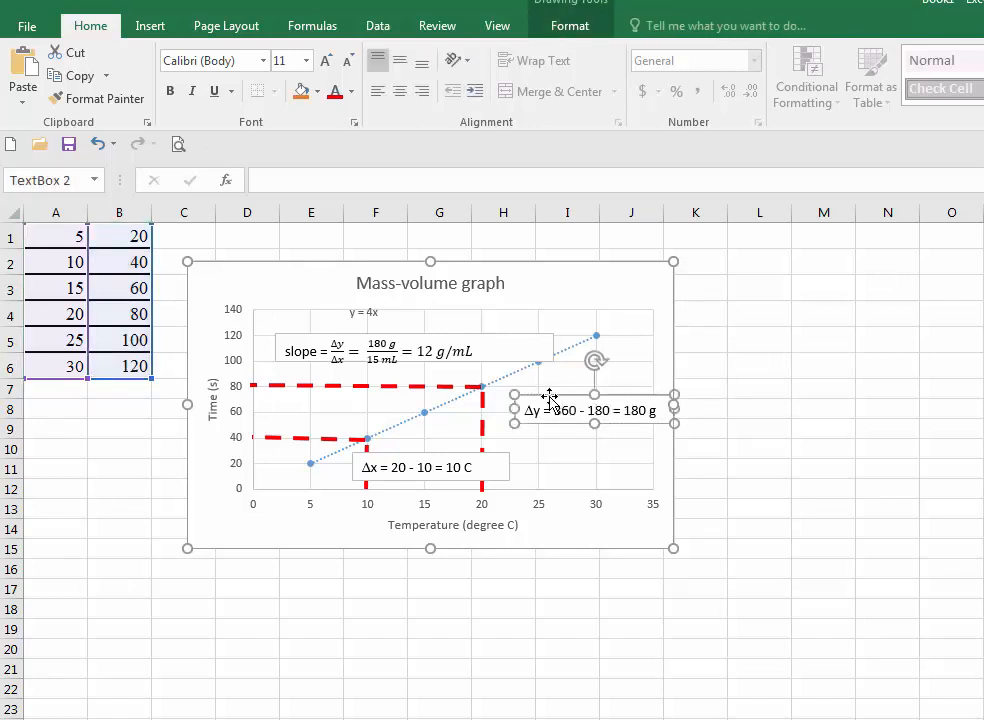
left_click_drag(550, 400, 505, 406)
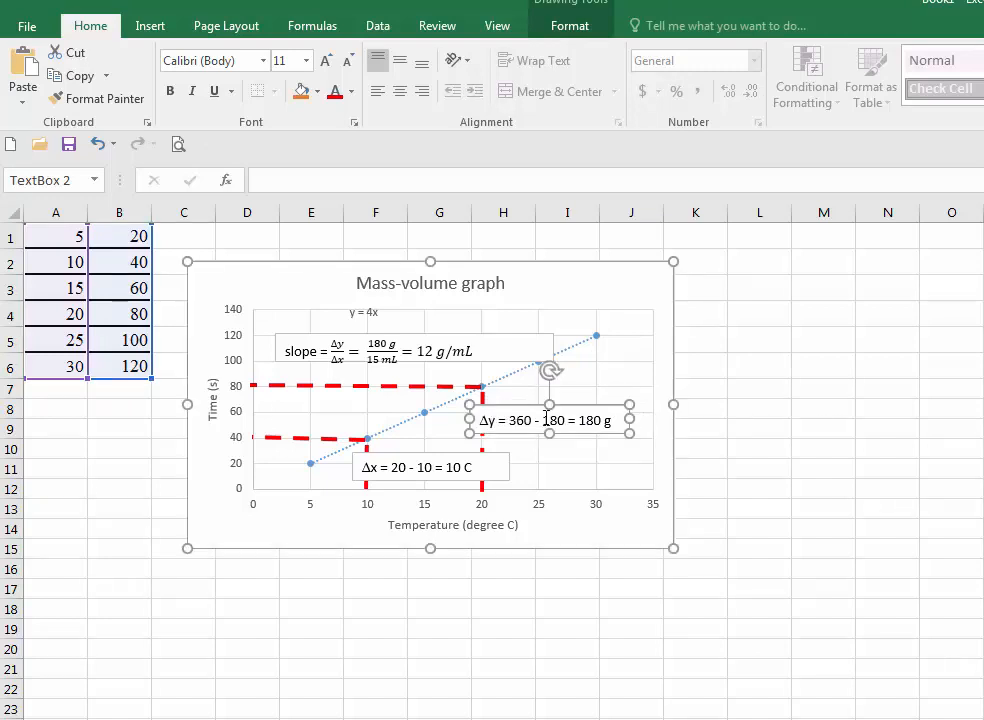
left_click_drag(633, 415, 648, 415)
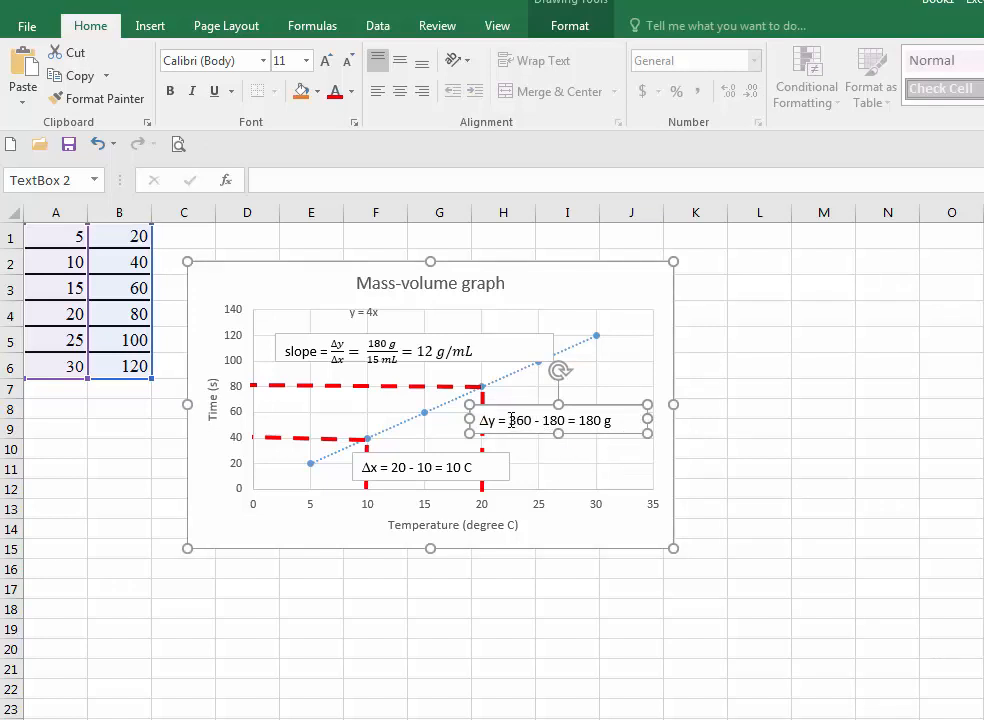
left_click_drag(513, 420, 612, 420)
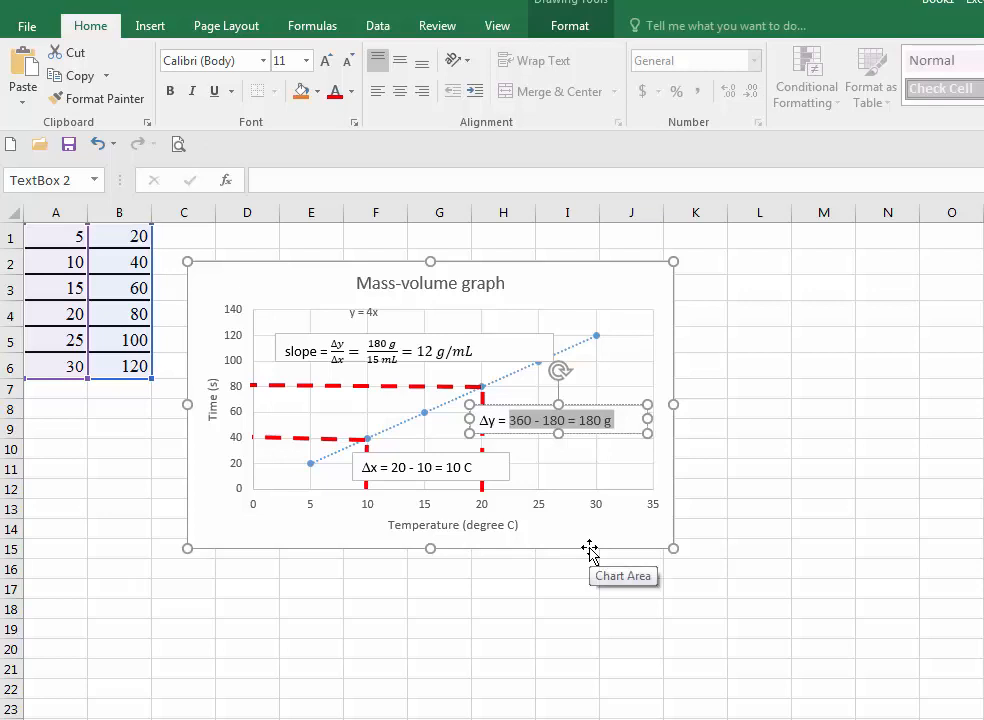
type("8")
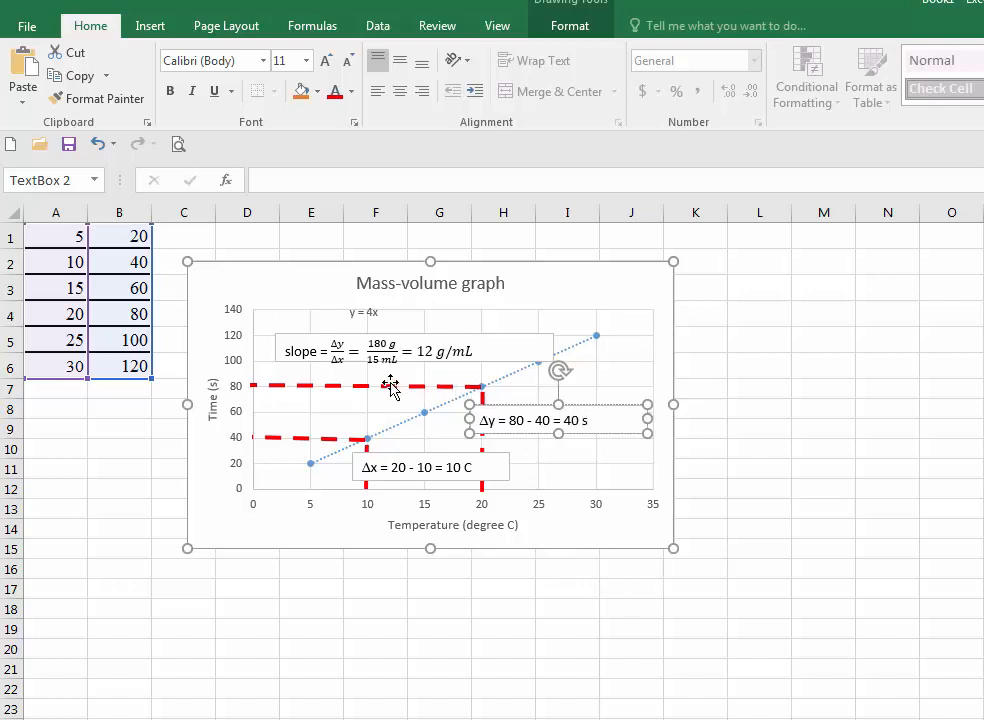
- In the slope equation, replace the fraction's numerator with 40 s and its denominator with 10 C
left_click(341, 355)
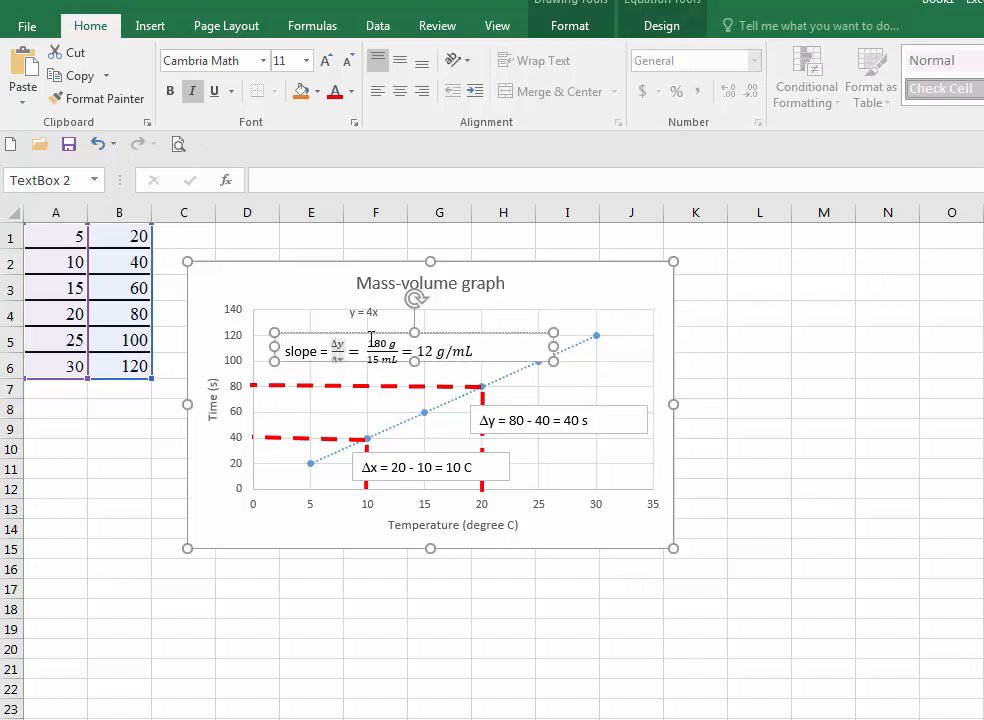
left_click_drag(370, 341, 397, 336)
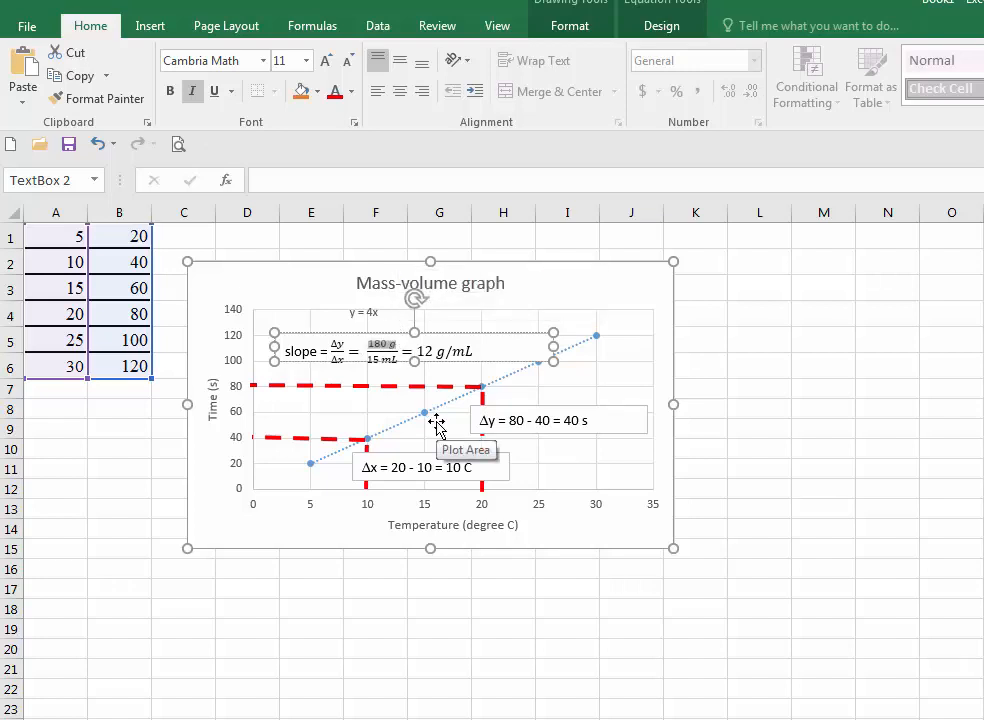
key("BackSpace")
type("40 s")
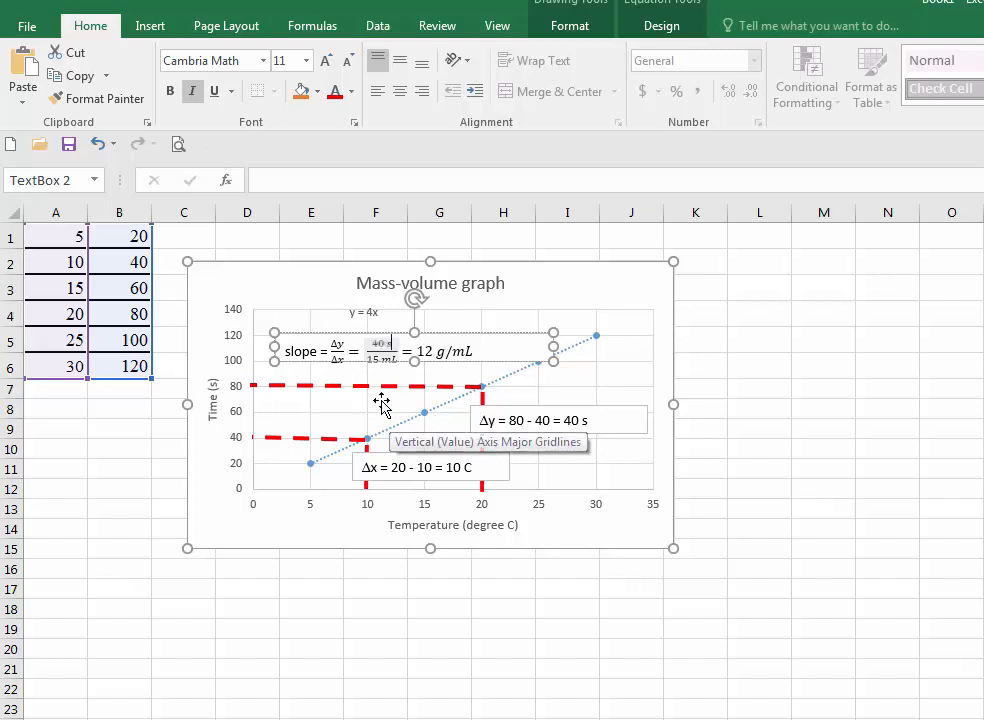
left_click(373, 360)
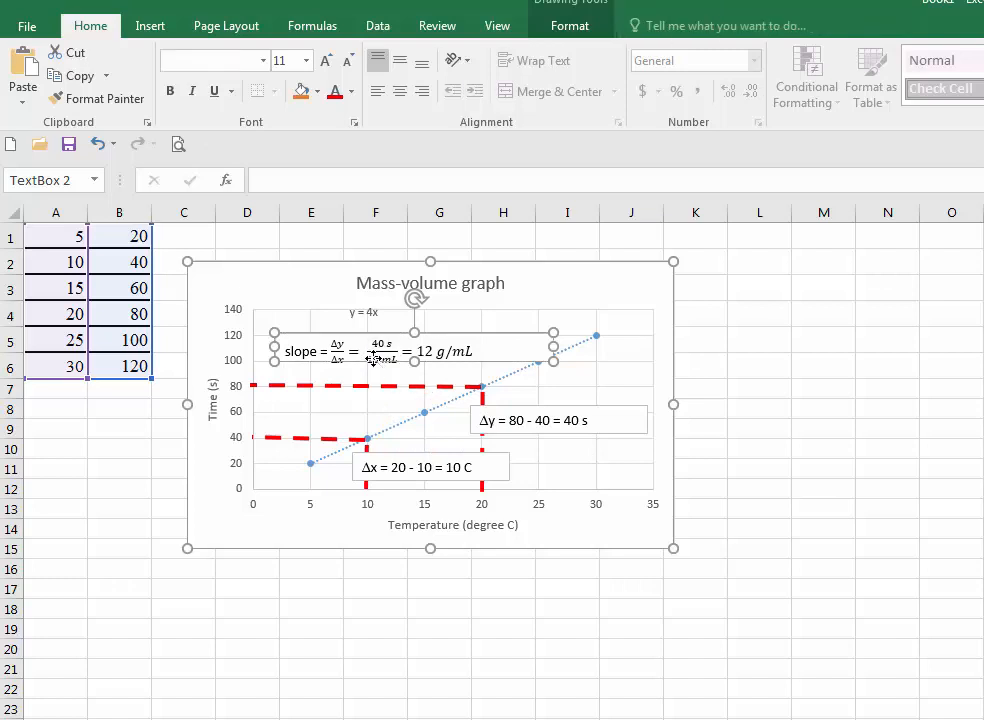
left_click(379, 362)
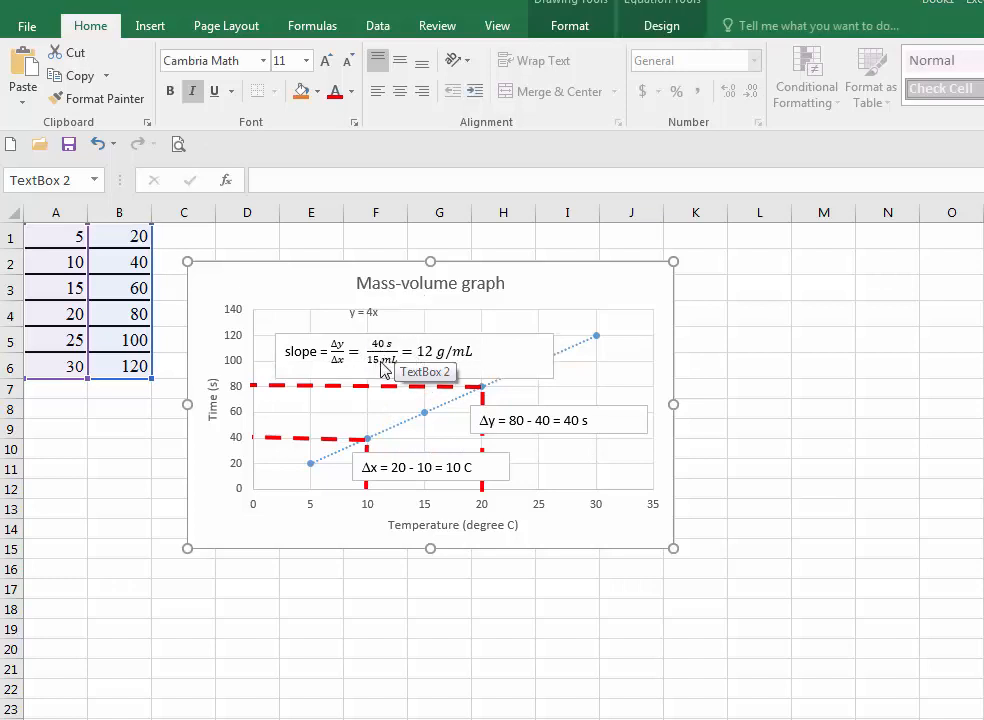
double_click(384, 364)
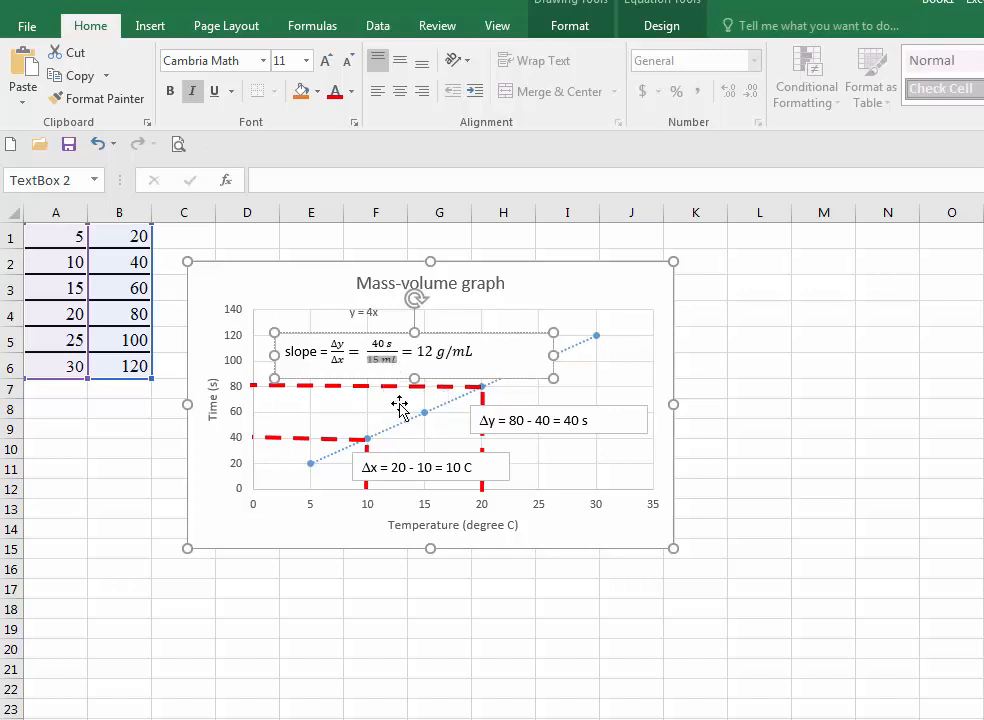
key("BackSpace")
type("10")
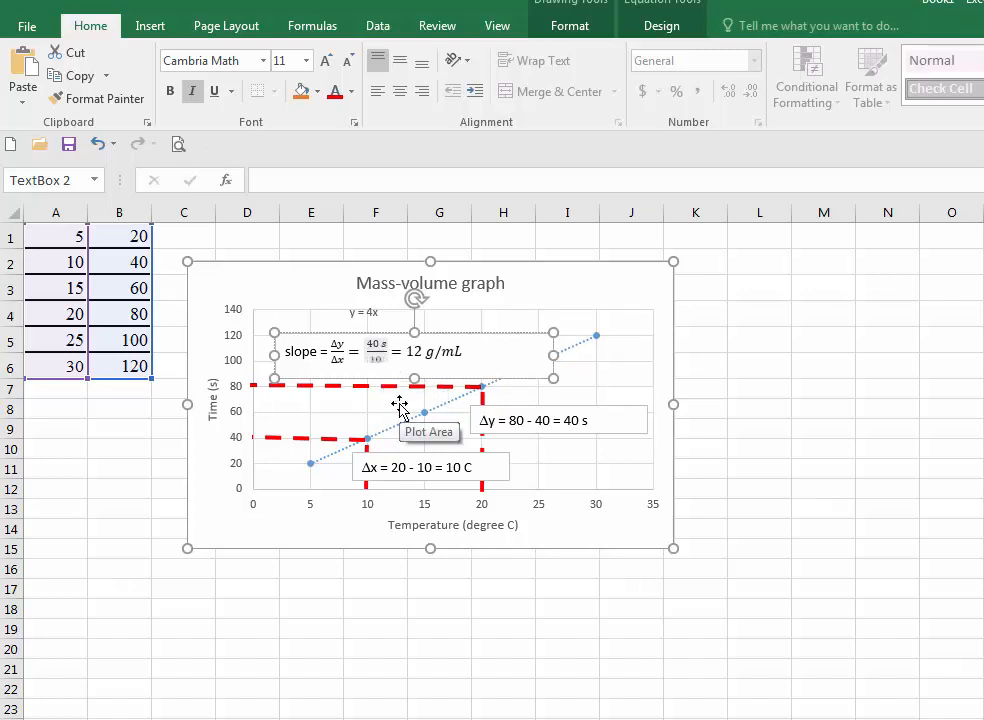
type(" C")
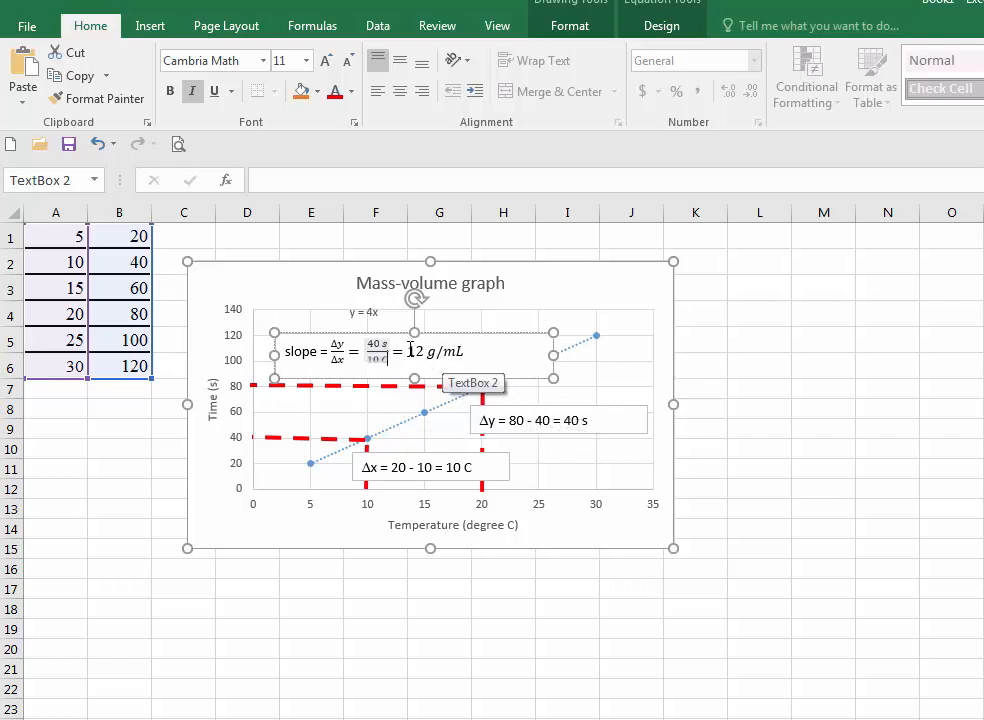
- Change the slope equation's result to 4 s/C and narrow the slope text box to fit its contents
left_click_drag(410, 350, 462, 352)
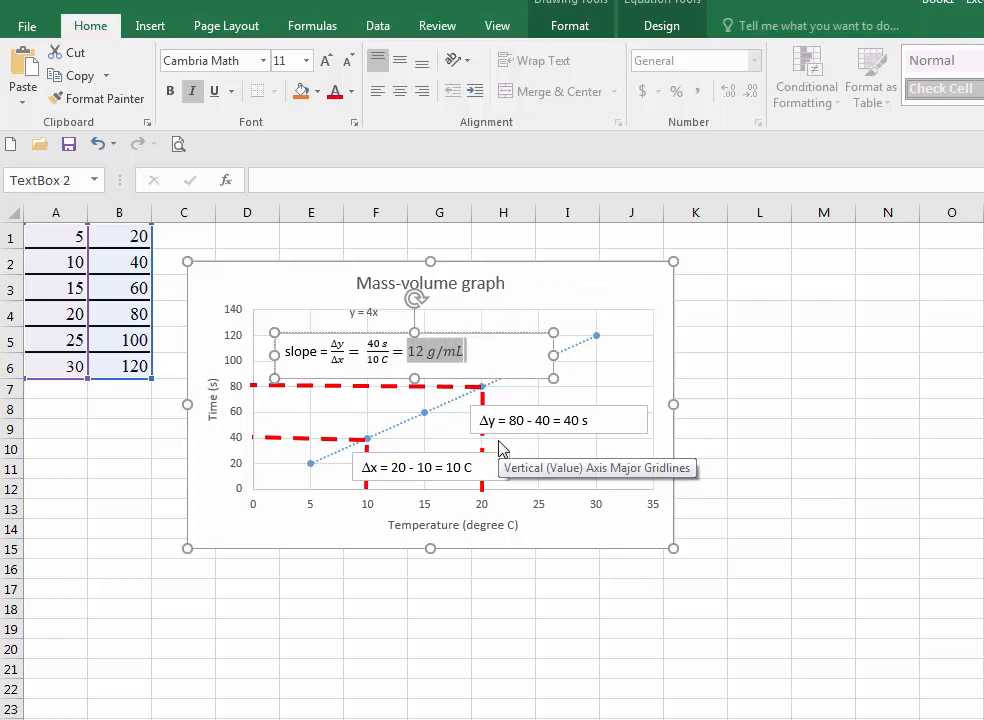
type("4")
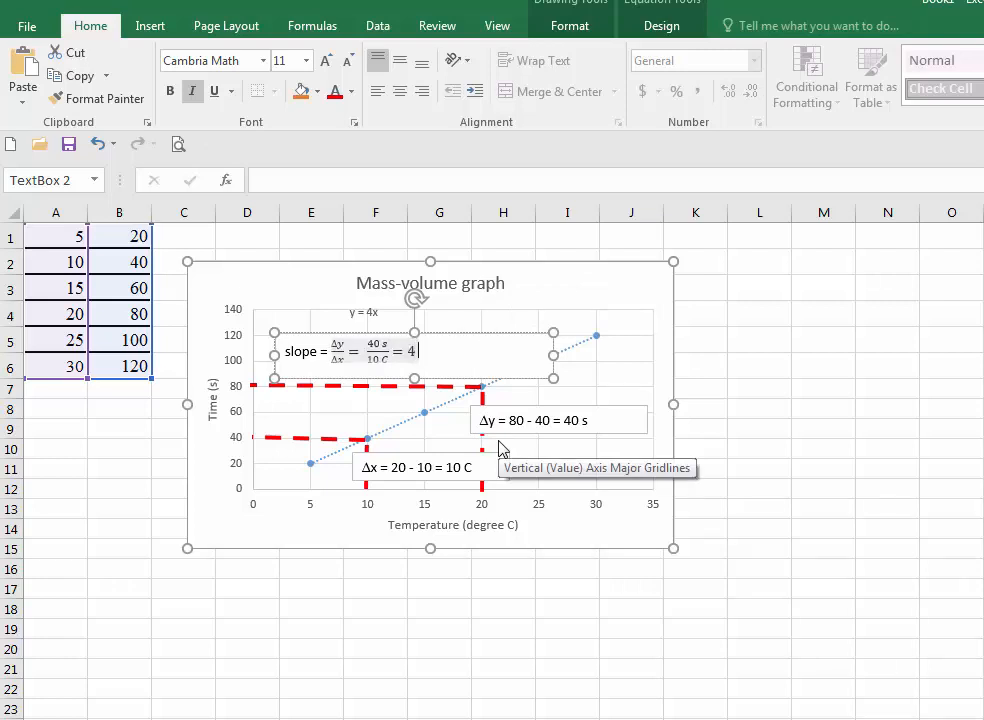
type("s/C")
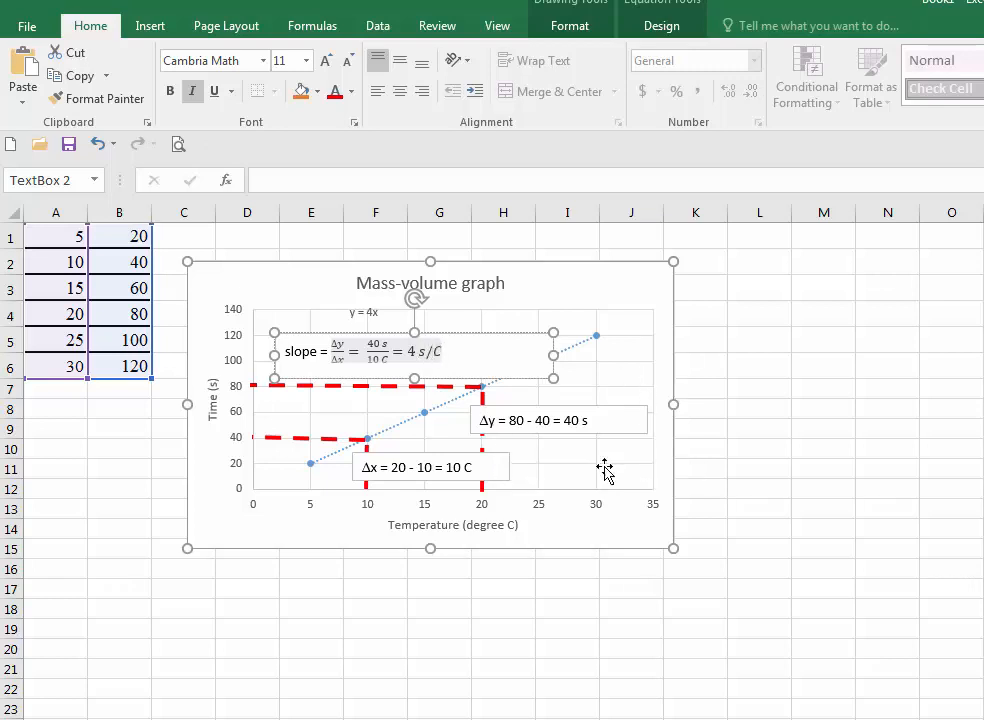
left_click(629, 324)
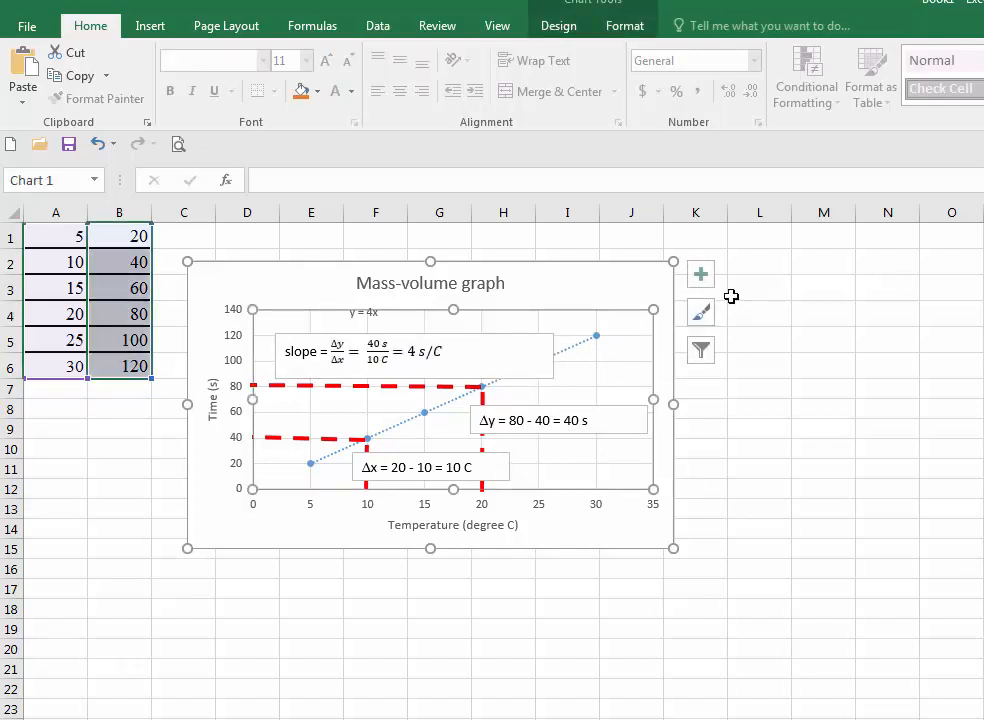
left_click(495, 352)
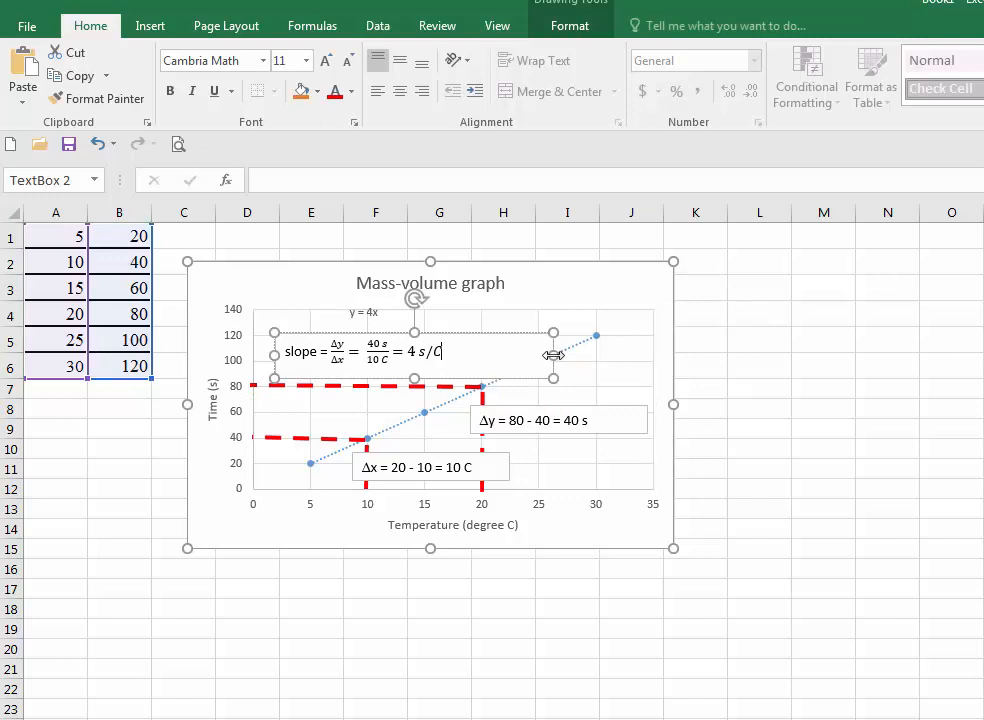
left_click_drag(553, 355, 460, 352)
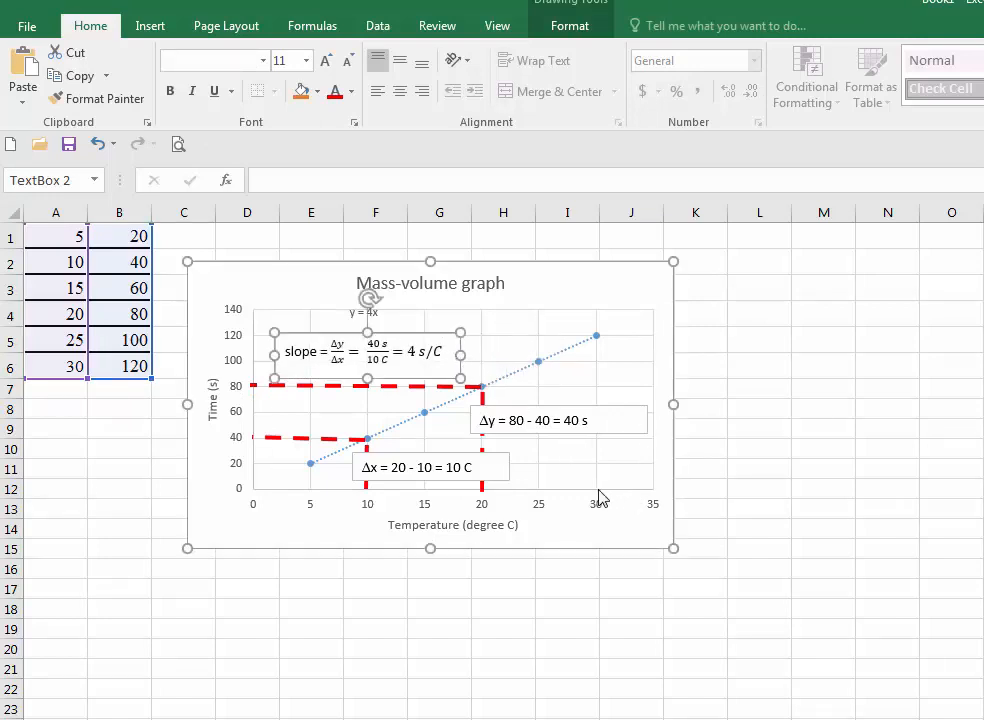